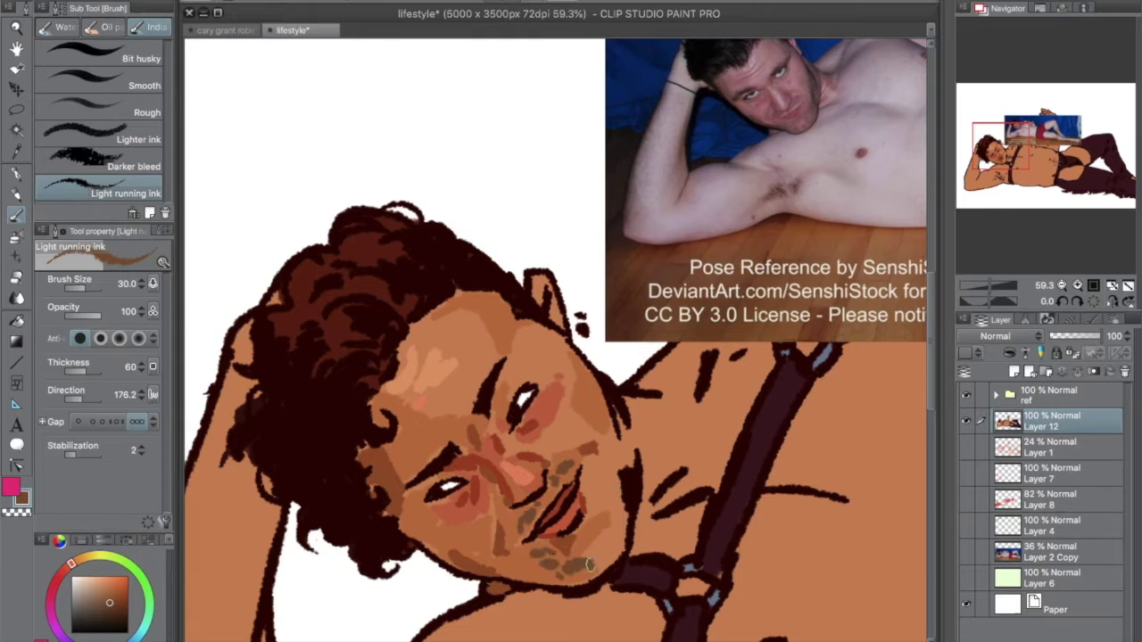
Step: Paint brown stubble marks across the chin and jaw and add brown shadow strokes on the neck beside the jaw
{"action": "scroll", "coordinate": [616, 399], "scroll_direction": "down", "scroll_amount": 2}
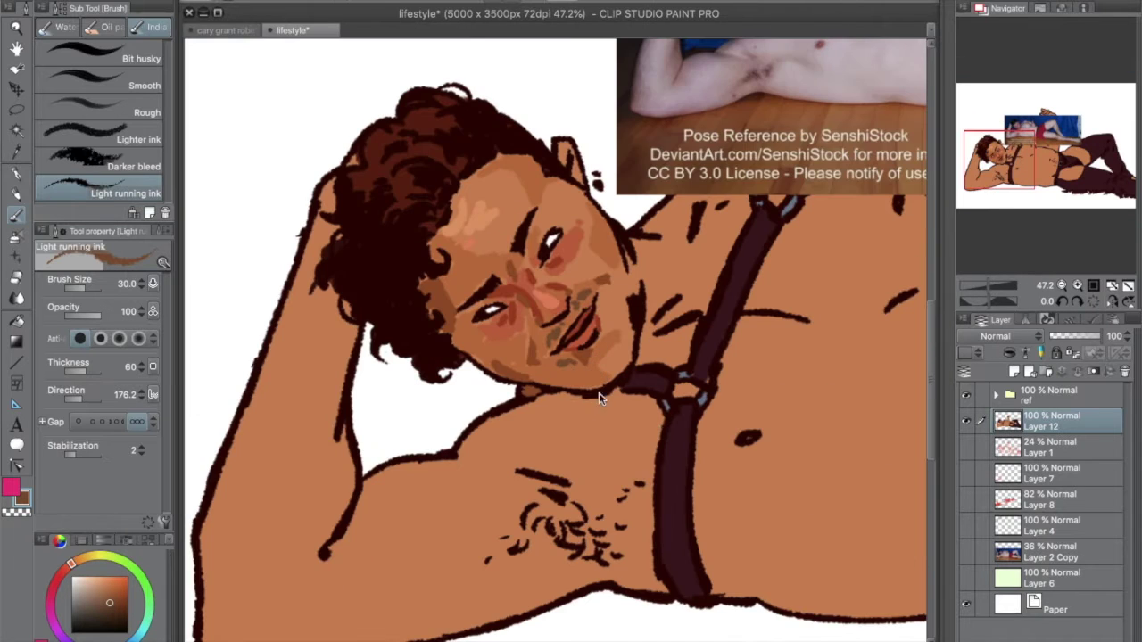
{"action": "left_click_drag", "start_coordinate": [576, 377], "coordinate": [573, 433]}
{"action": "left_click", "coordinate": [559, 419], "text": "alt"}
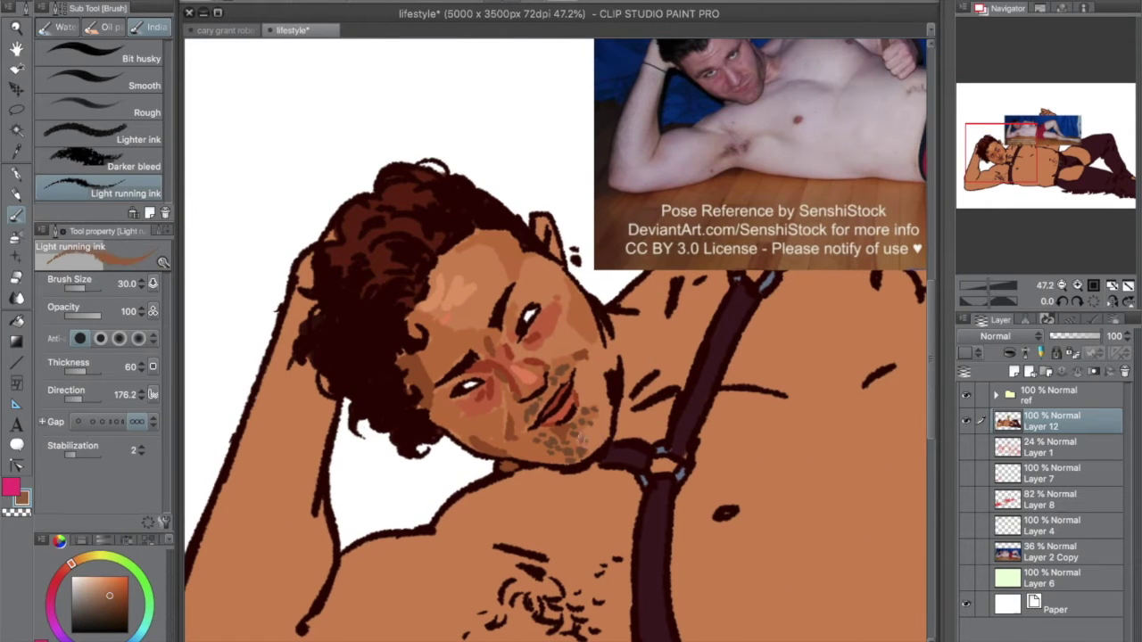
{"action": "mouse_move", "coordinate": [594, 382]}
{"action": "left_mouse_down"}
{"action": "mouse_move", "coordinate": [596, 405]}
{"action": "mouse_move", "coordinate": [626, 421]}
{"action": "mouse_move", "coordinate": [643, 473]}
{"action": "left_mouse_up"}
{"action": "left_click", "coordinate": [609, 370], "text": "alt"}
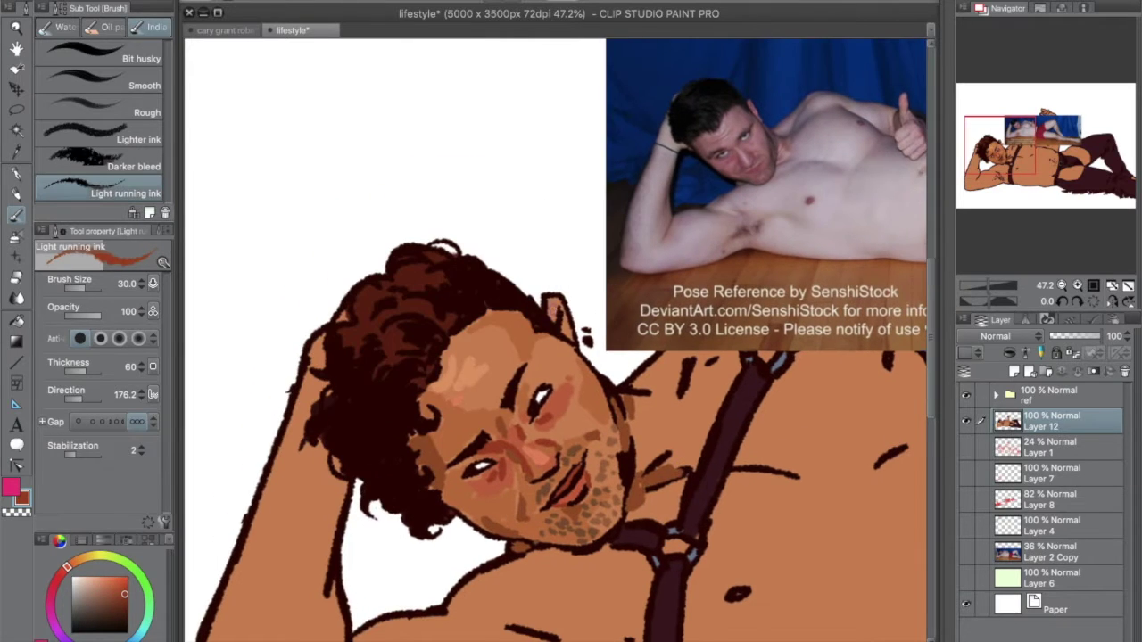
Step: Shade the inside of the ear with reddish-brown tones sampled from the painting
{"action": "left_click", "coordinate": [571, 330], "text": "alt"}
{"action": "left_click", "coordinate": [562, 323], "text": "alt"}
{"action": "left_click", "coordinate": [590, 344], "text": "alt"}
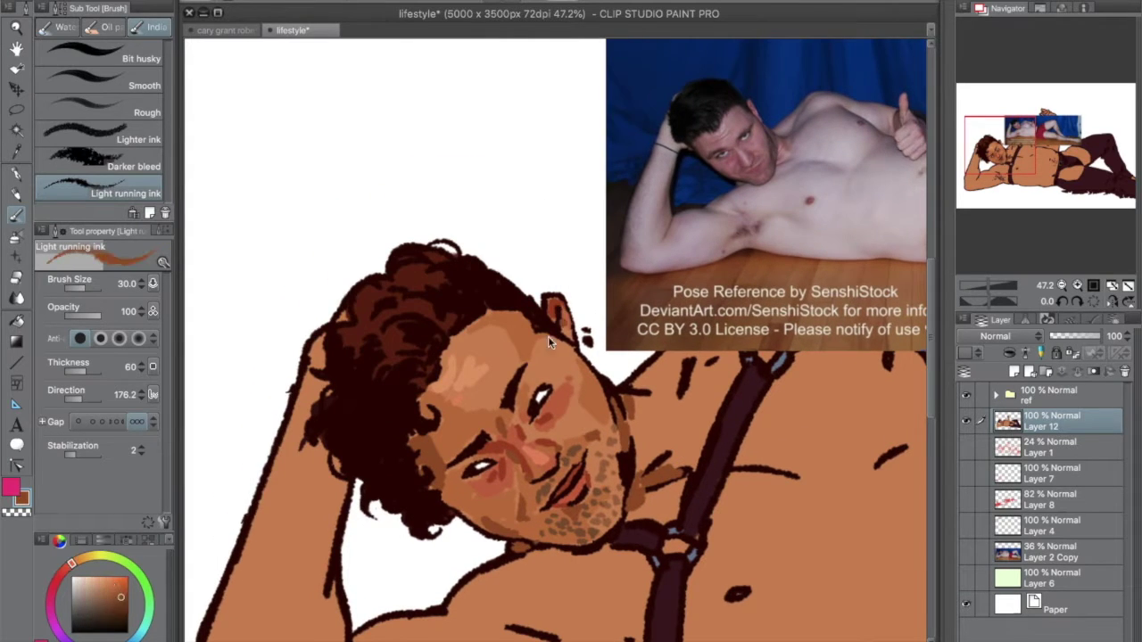
Step: Paint reddish-orange highlight strokes on the curls at the crown of the hair, undoing the strokes that miss
{"action": "left_click_drag", "start_coordinate": [537, 405], "coordinate": [573, 356]}
{"action": "left_click", "coordinate": [405, 339], "text": "alt"}
{"action": "left_click", "coordinate": [418, 349], "text": "alt"}
{"action": "mouse_move", "coordinate": [428, 272]}
{"action": "left_mouse_down"}
{"action": "mouse_move", "coordinate": [455, 255]}
{"action": "mouse_move", "coordinate": [471, 218]}
{"action": "left_mouse_up"}
{"action": "key", "text": "ctrl+z"}
{"action": "key", "text": "ctrl+z"}
{"action": "left_click_drag", "start_coordinate": [402, 250], "coordinate": [430, 293]}
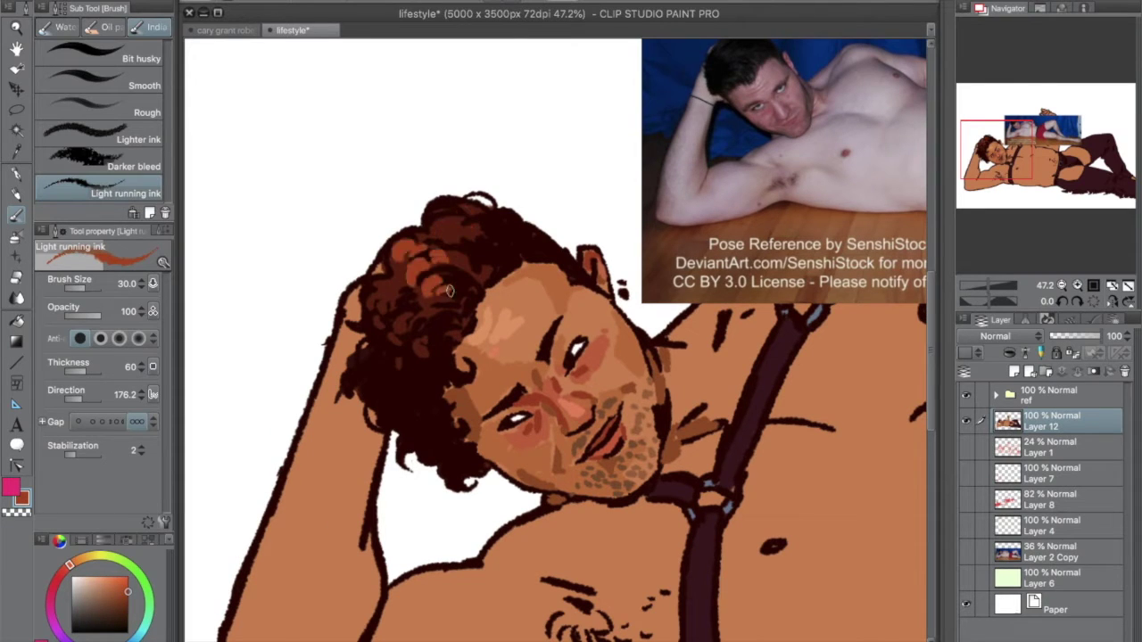
Step: Add bright orange highlights to the crown curls and define the remaining curls with dark red-brown strokes
{"action": "left_click", "coordinate": [424, 263], "text": "alt"}
{"action": "left_click", "coordinate": [490, 265], "text": "alt"}
{"action": "left_click", "coordinate": [423, 401], "text": "alt"}
{"action": "left_click_drag", "start_coordinate": [138, 612], "coordinate": [134, 617]}
{"action": "left_click", "coordinate": [61, 577]}
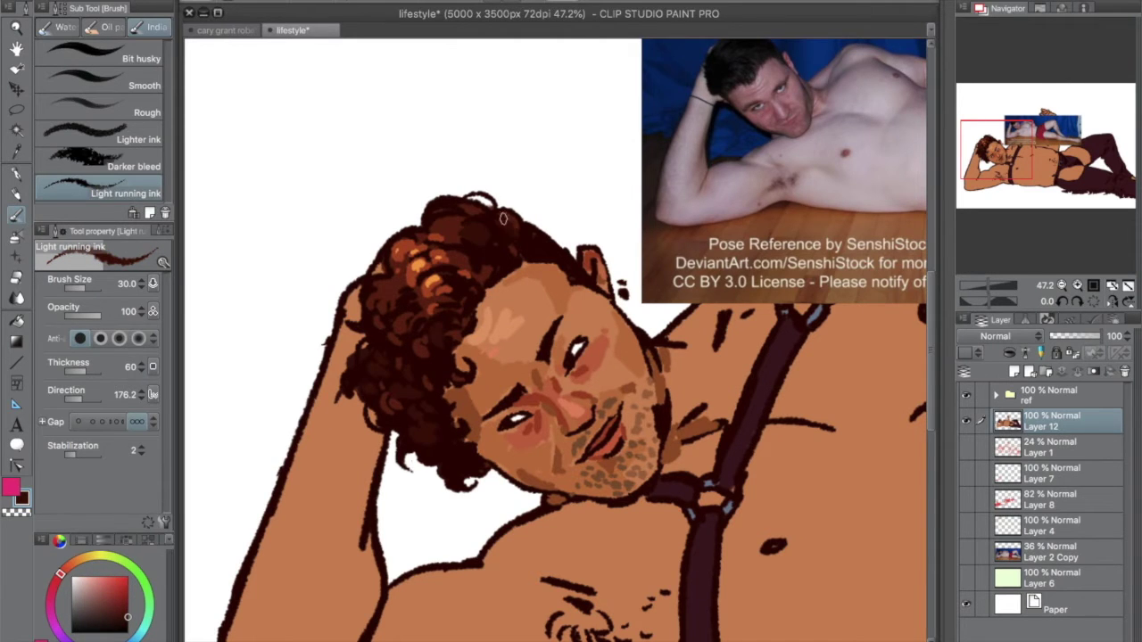
Step: Block in light skin tones on the near shoulder and chest at brush size 45.1, and move the reference photo clear of the figure
{"action": "scroll", "coordinate": [434, 373], "scroll_direction": "down", "scroll_amount": 5}
{"action": "scroll", "coordinate": [434, 373], "scroll_direction": "right", "scroll_amount": 4}
{"action": "scroll", "coordinate": [390, 327], "scroll_direction": "up", "scroll_amount": 3}
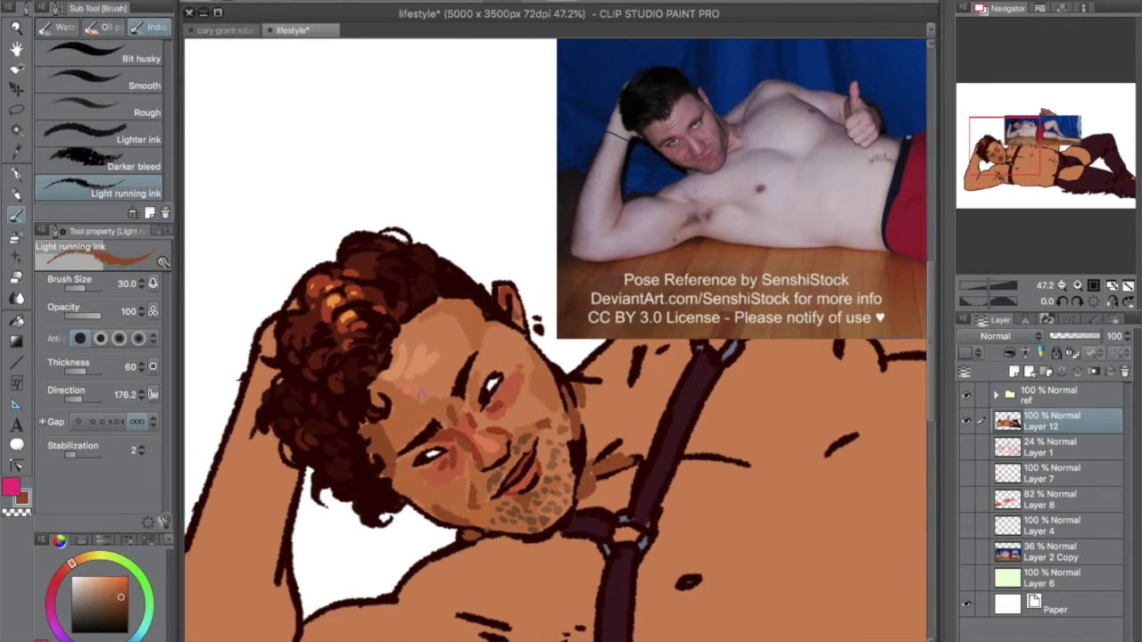
{"action": "scroll", "coordinate": [387, 448], "scroll_direction": "down", "scroll_amount": 1}
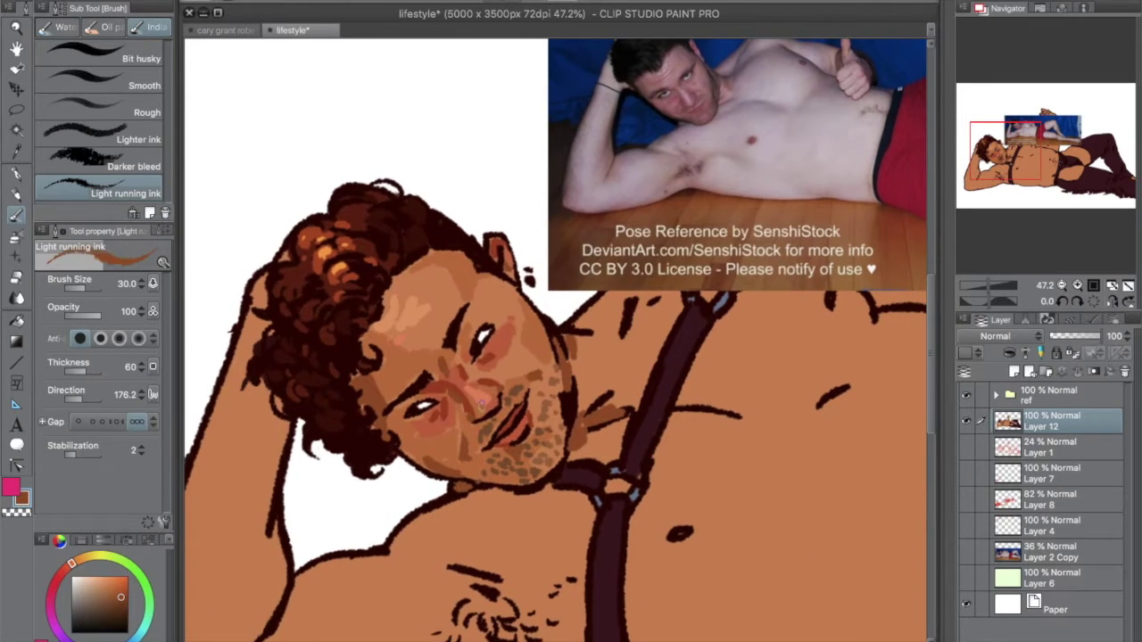
{"action": "mouse_move", "coordinate": [419, 545]}
{"action": "left_mouse_down"}
{"action": "mouse_move", "coordinate": [501, 528]}
{"action": "mouse_move", "coordinate": [562, 571]}
{"action": "left_mouse_up"}
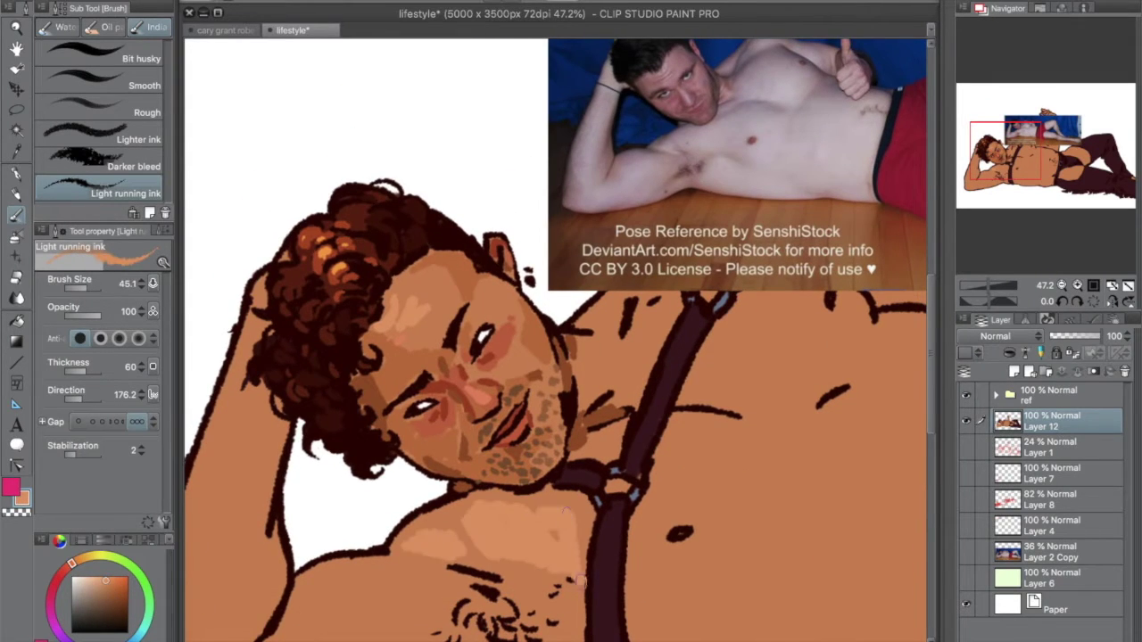
{"action": "scroll", "coordinate": [571, 464], "scroll_direction": "down", "scroll_amount": 2}
{"action": "mouse_move", "coordinate": [562, 495]}
{"action": "left_mouse_down"}
{"action": "mouse_move", "coordinate": [605, 423]}
{"action": "mouse_move", "coordinate": [600, 378]}
{"action": "mouse_move", "coordinate": [544, 458]}
{"action": "mouse_move", "coordinate": [575, 441]}
{"action": "left_mouse_up"}
{"action": "left_click", "coordinate": [571, 436], "text": "alt"}
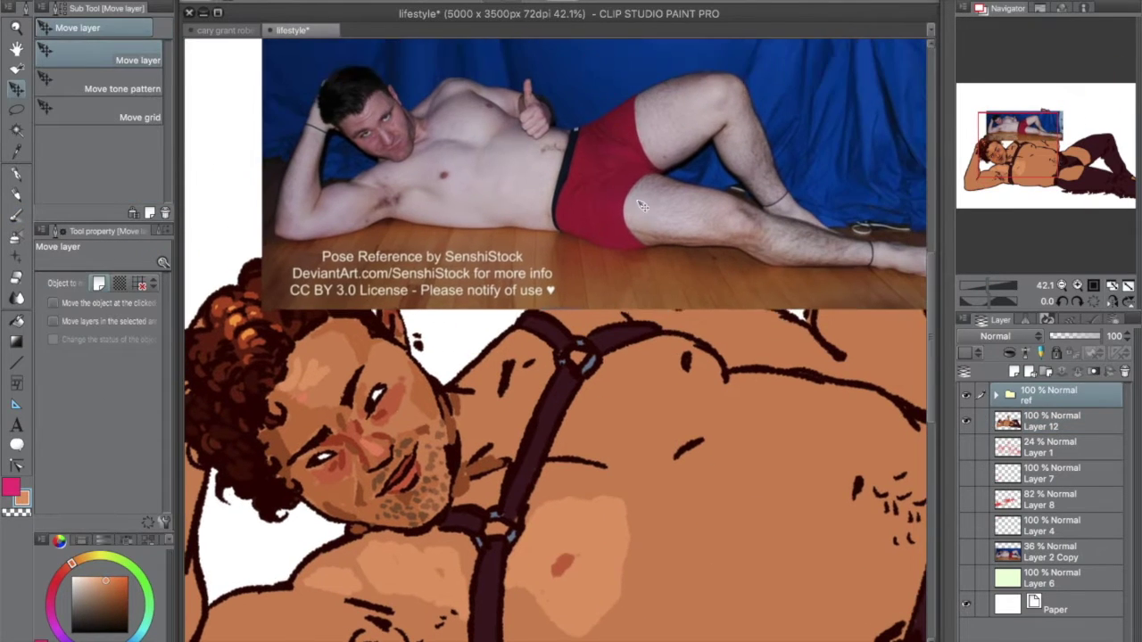
Step: Paint light skin tones on the far pec, far shoulder and flank, and beside the near harness strap
{"action": "scroll", "coordinate": [463, 436], "scroll_direction": "up", "scroll_amount": 2}
{"action": "left_click_drag", "start_coordinate": [544, 410], "coordinate": [571, 369]}
{"action": "scroll", "coordinate": [571, 370], "scroll_direction": "up", "scroll_amount": 2}
{"action": "mouse_move", "coordinate": [624, 420]}
{"action": "left_mouse_down"}
{"action": "mouse_move", "coordinate": [660, 428]}
{"action": "mouse_move", "coordinate": [571, 419]}
{"action": "mouse_move", "coordinate": [509, 392]}
{"action": "mouse_move", "coordinate": [580, 335]}
{"action": "left_mouse_up"}
{"action": "mouse_move", "coordinate": [457, 466]}
{"action": "left_mouse_down"}
{"action": "mouse_move", "coordinate": [495, 441]}
{"action": "mouse_move", "coordinate": [566, 441]}
{"action": "left_mouse_up"}
{"action": "scroll", "coordinate": [562, 428], "scroll_direction": "up", "scroll_amount": 1}
{"action": "left_click_drag", "start_coordinate": [518, 379], "coordinate": [624, 411]}
{"action": "scroll", "coordinate": [436, 538], "scroll_direction": "down", "scroll_amount": 3}
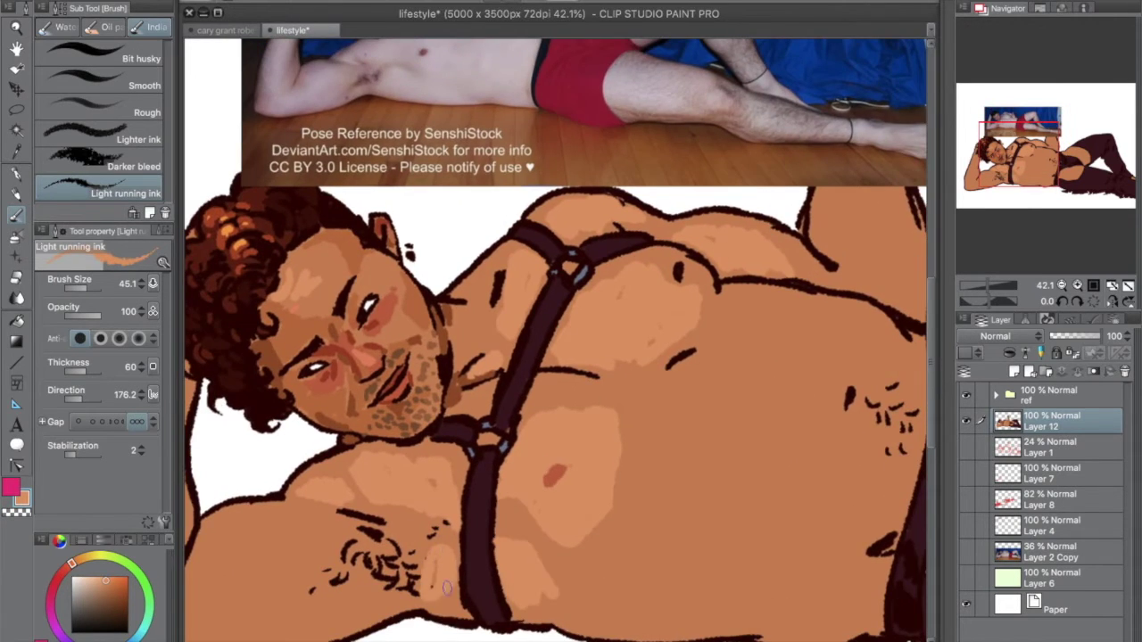
Step: Block in a broad light area on the belly and set the brush size to 55.6 for mid-brown torso shading
{"action": "scroll", "coordinate": [436, 538], "scroll_direction": "down", "scroll_amount": 3}
{"action": "scroll", "coordinate": [625, 428], "scroll_direction": "up", "scroll_amount": 1}
{"action": "mouse_move", "coordinate": [599, 407]}
{"action": "left_mouse_down"}
{"action": "mouse_move", "coordinate": [625, 357]}
{"action": "mouse_move", "coordinate": [651, 344]}
{"action": "mouse_move", "coordinate": [669, 410]}
{"action": "mouse_move", "coordinate": [613, 466]}
{"action": "left_mouse_up"}
{"action": "left_click", "coordinate": [605, 483], "text": "alt"}
{"action": "mouse_move", "coordinate": [527, 375]}
{"action": "left_mouse_down"}
{"action": "mouse_move", "coordinate": [586, 353]}
{"action": "mouse_move", "coordinate": [562, 401]}
{"action": "left_mouse_up"}
{"action": "left_click", "coordinate": [89, 288]}
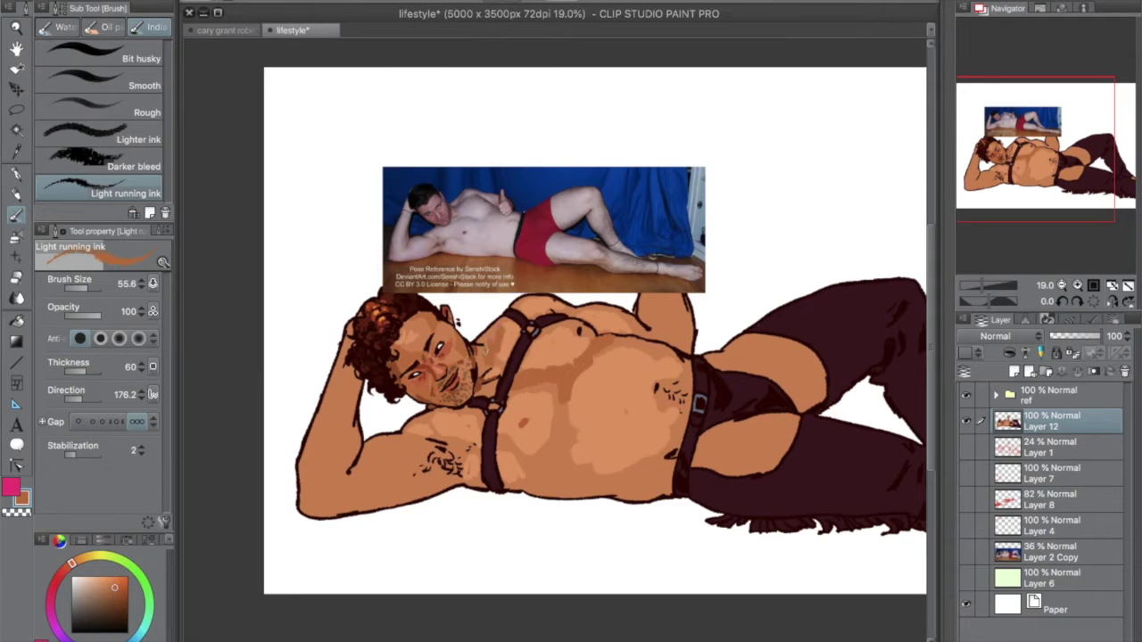
Step: Shade the fold beneath the far pec, the far shoulder and the neck with darker browns sampled from the painting
{"action": "left_click", "coordinate": [535, 366], "text": "alt"}
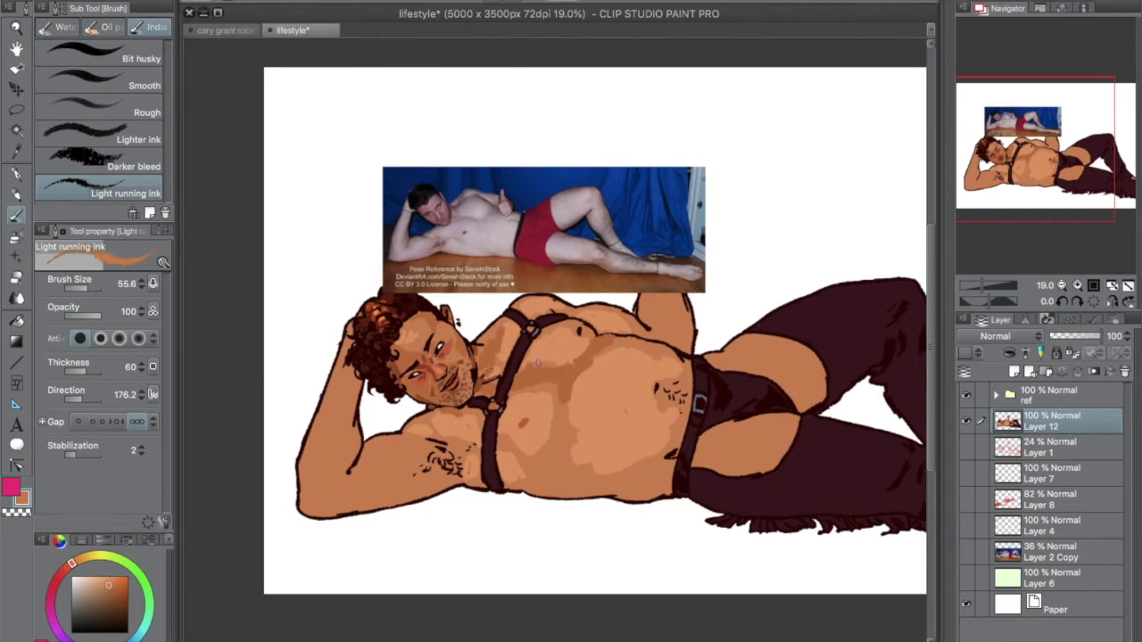
{"action": "left_click", "coordinate": [539, 375], "text": "alt"}
{"action": "left_click", "coordinate": [588, 336], "text": "alt"}
{"action": "left_click", "coordinate": [584, 364], "text": "alt"}
Step: Paint light and mid-brown skin tones along the bent arm, with a reddish-brown edge on the outer forearm
{"action": "scroll", "coordinate": [352, 404], "scroll_direction": "up", "scroll_amount": 2}
{"action": "left_click_drag", "start_coordinate": [408, 501], "coordinate": [419, 544]}
{"action": "mouse_move", "coordinate": [314, 596]}
{"action": "left_mouse_down"}
{"action": "mouse_move", "coordinate": [429, 571]}
{"action": "mouse_move", "coordinate": [337, 412]}
{"action": "mouse_move", "coordinate": [357, 401]}
{"action": "mouse_move", "coordinate": [313, 610]}
{"action": "mouse_move", "coordinate": [337, 535]}
{"action": "mouse_move", "coordinate": [330, 518]}
{"action": "mouse_move", "coordinate": [293, 500]}
{"action": "mouse_move", "coordinate": [291, 580]}
{"action": "left_mouse_up"}
{"action": "left_click", "coordinate": [337, 535], "text": "alt"}
{"action": "left_click", "coordinate": [325, 553], "text": "alt"}
{"action": "left_click", "coordinate": [304, 508], "text": "alt"}
{"action": "left_click", "coordinate": [370, 539], "text": "alt"}
{"action": "left_click_drag", "start_coordinate": [321, 428], "coordinate": [305, 477]}
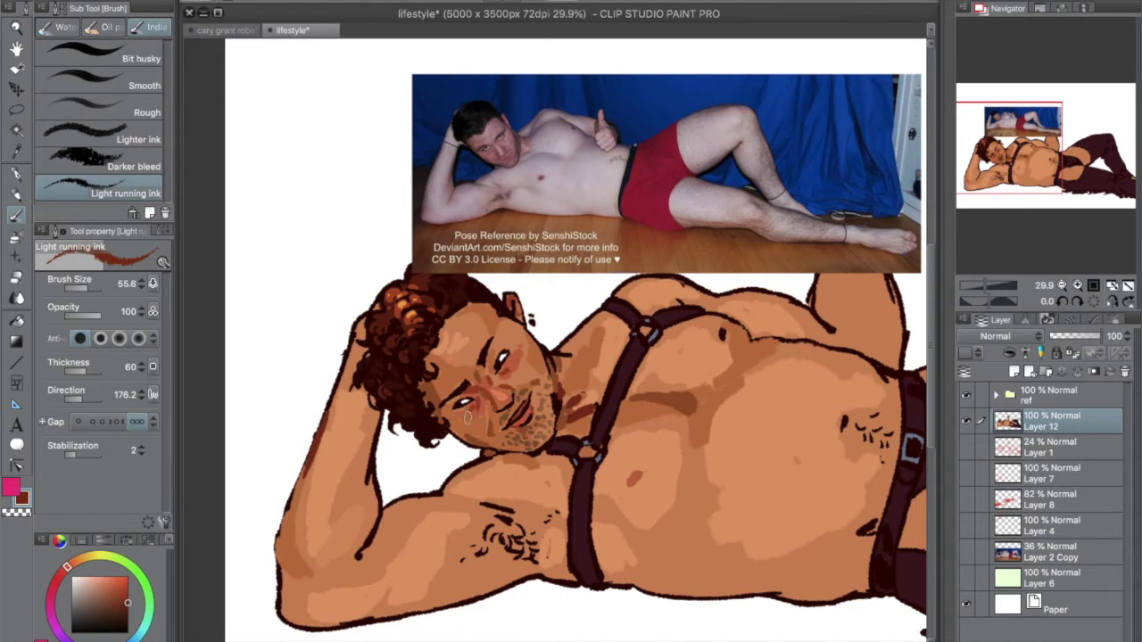
Step: Shade the inner forearm down to the elbow bend in orange-brown and refine the arm's outline
{"action": "left_click", "coordinate": [397, 397], "text": "alt"}
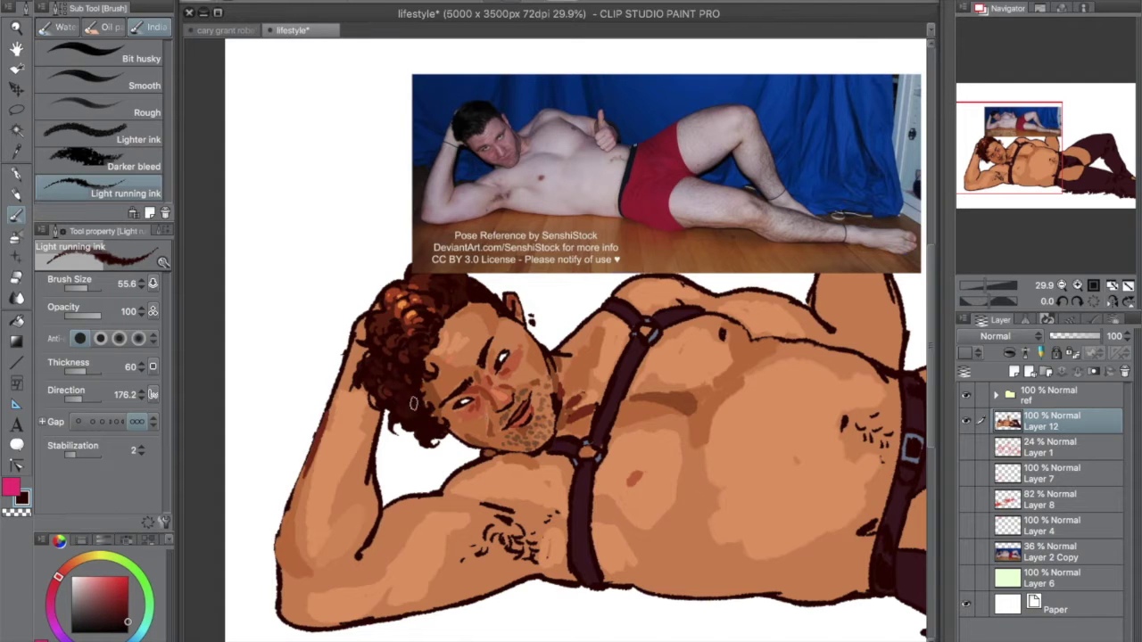
{"action": "left_click", "coordinate": [305, 493], "text": "alt"}
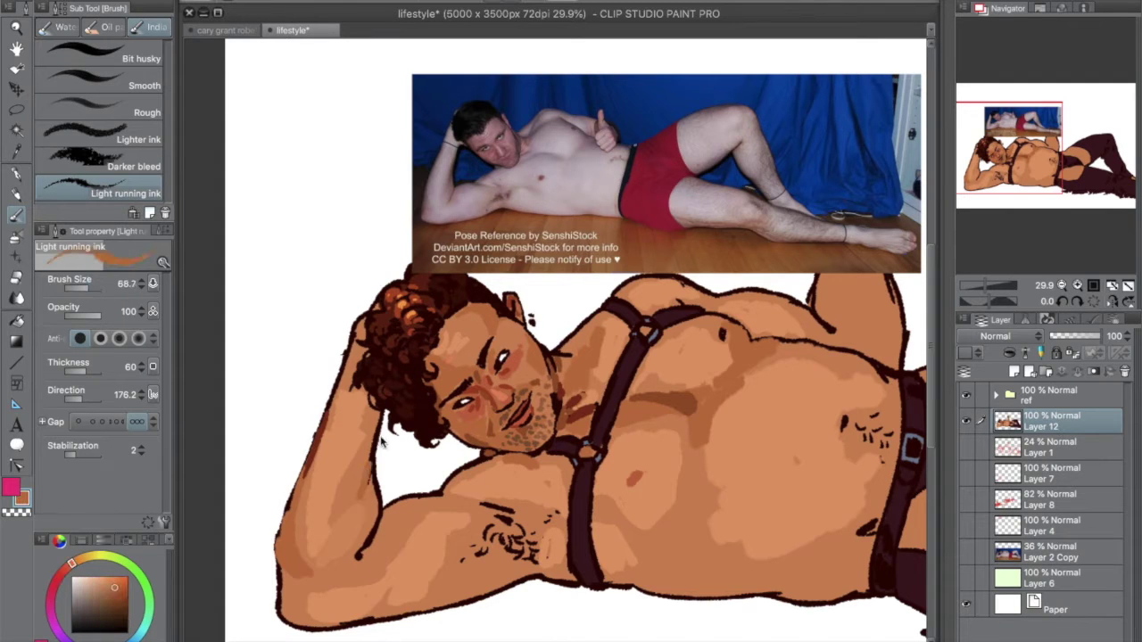
{"action": "scroll", "coordinate": [381, 441], "scroll_direction": "up", "scroll_amount": 1}
{"action": "left_click", "coordinate": [87, 288]}
{"action": "left_click", "coordinate": [406, 392], "text": "alt"}
{"action": "mouse_move", "coordinate": [406, 374]}
{"action": "left_mouse_down"}
{"action": "mouse_move", "coordinate": [400, 451]}
{"action": "mouse_move", "coordinate": [402, 429]}
{"action": "left_mouse_up"}
{"action": "left_click", "coordinate": [410, 397], "text": "alt"}
{"action": "left_click_drag", "start_coordinate": [451, 492], "coordinate": [466, 530]}
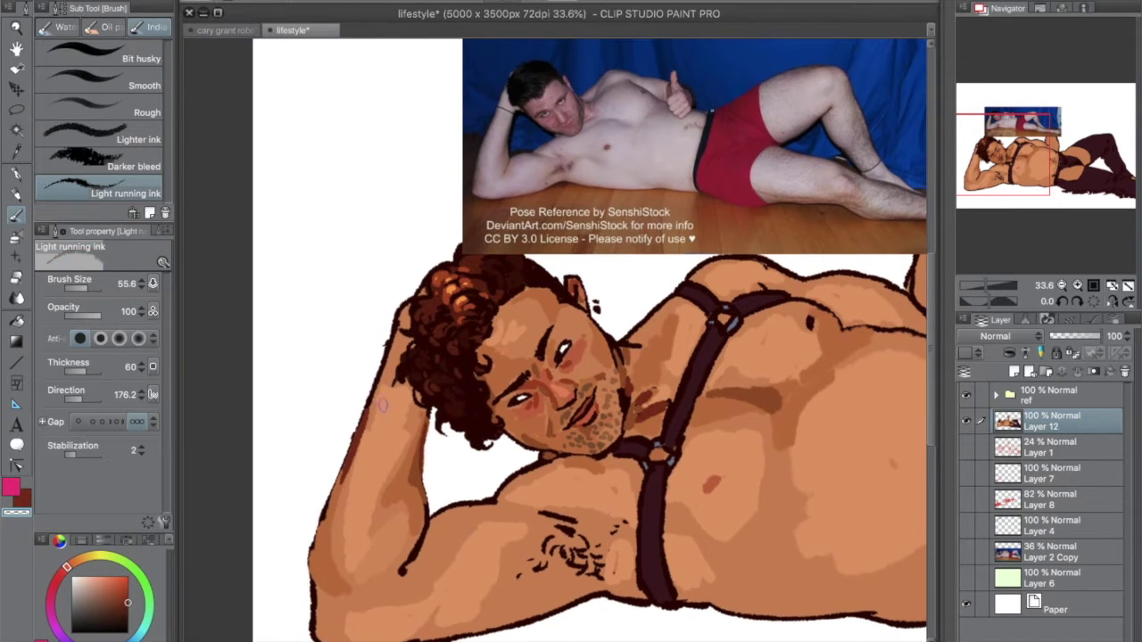
Step: Shade the upper arm and shoulder crease in mid-brown, painting over the black armpit hair lines
{"action": "left_click", "coordinate": [411, 489], "text": "alt"}
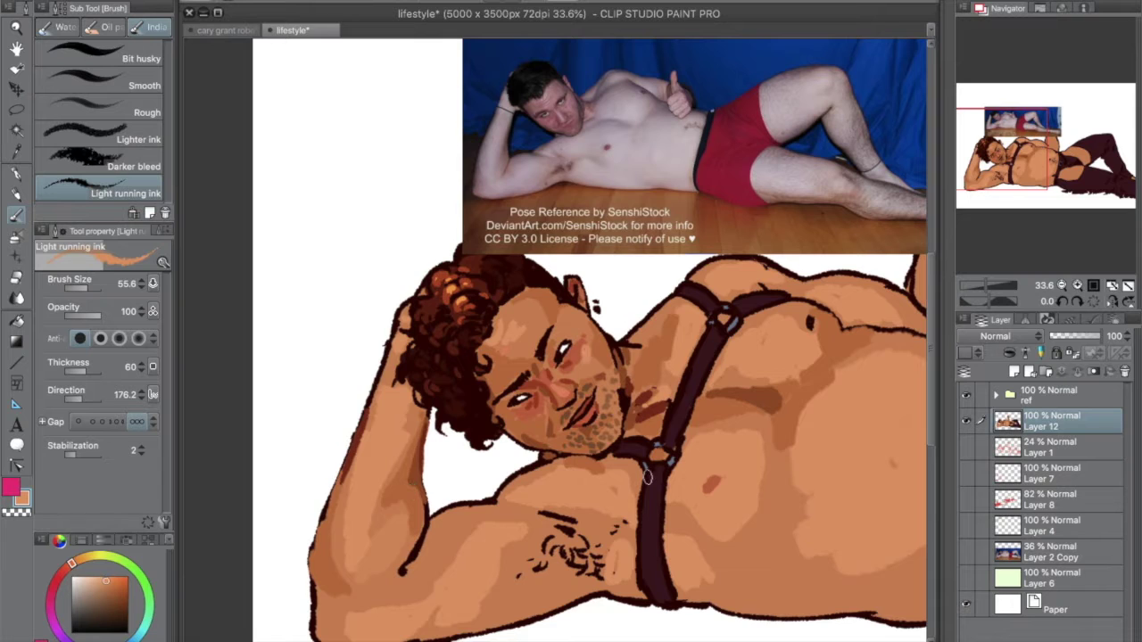
{"action": "left_click_drag", "start_coordinate": [382, 411], "coordinate": [388, 366]}
{"action": "left_click", "coordinate": [413, 503], "text": "alt"}
{"action": "mouse_move", "coordinate": [415, 528]}
{"action": "left_mouse_down"}
{"action": "mouse_move", "coordinate": [478, 462]}
{"action": "mouse_move", "coordinate": [549, 450]}
{"action": "mouse_move", "coordinate": [540, 442]}
{"action": "left_mouse_up"}
{"action": "left_click", "coordinate": [562, 519], "text": "alt"}
{"action": "mouse_move", "coordinate": [561, 517]}
{"action": "left_mouse_down"}
{"action": "mouse_move", "coordinate": [536, 500]}
{"action": "mouse_move", "coordinate": [553, 536]}
{"action": "mouse_move", "coordinate": [589, 527]}
{"action": "left_mouse_up"}
{"action": "left_click", "coordinate": [528, 540], "text": "alt"}
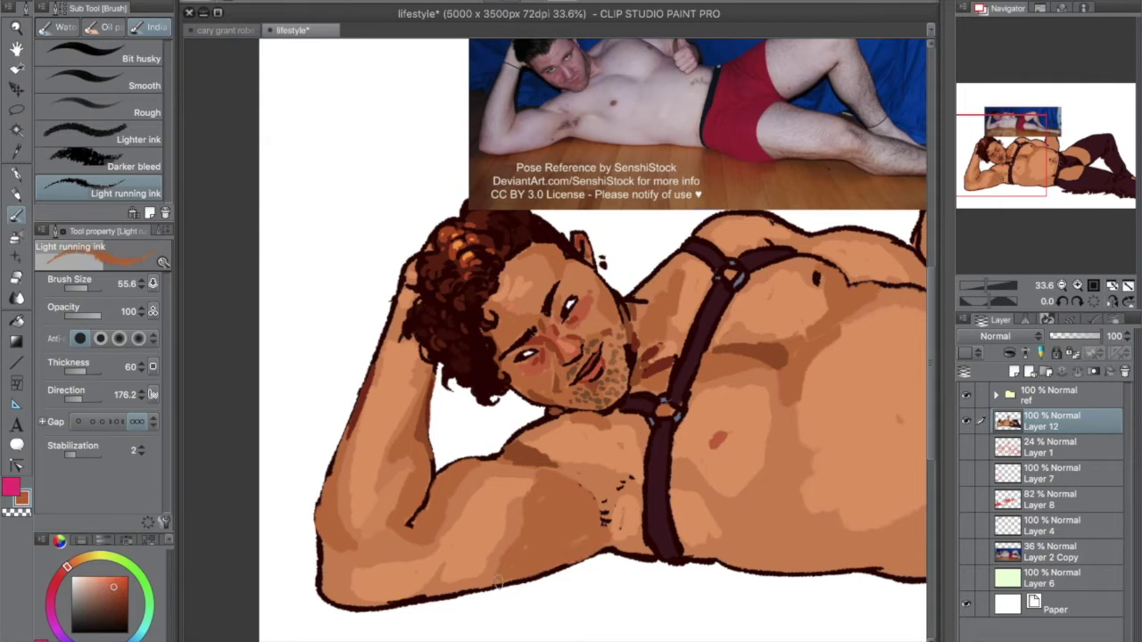
Step: Set the brush size to 29.6, draw a reddish line in the elbow bend, and shade the armpit dark brown
{"action": "left_click", "coordinate": [87, 290]}
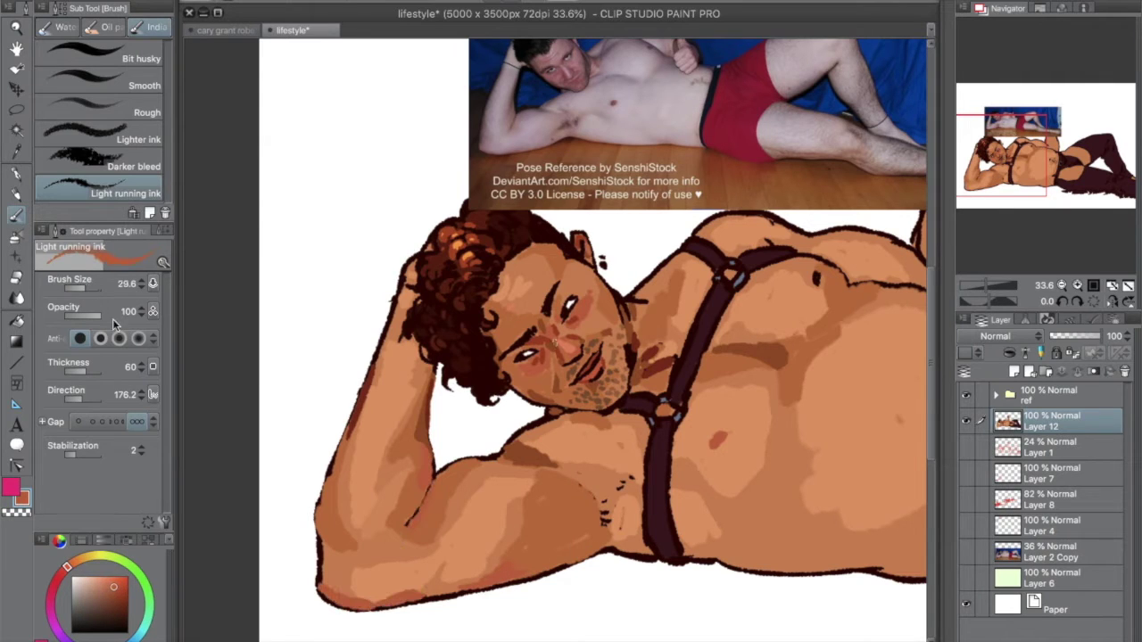
{"action": "left_click", "coordinate": [553, 332], "text": "alt"}
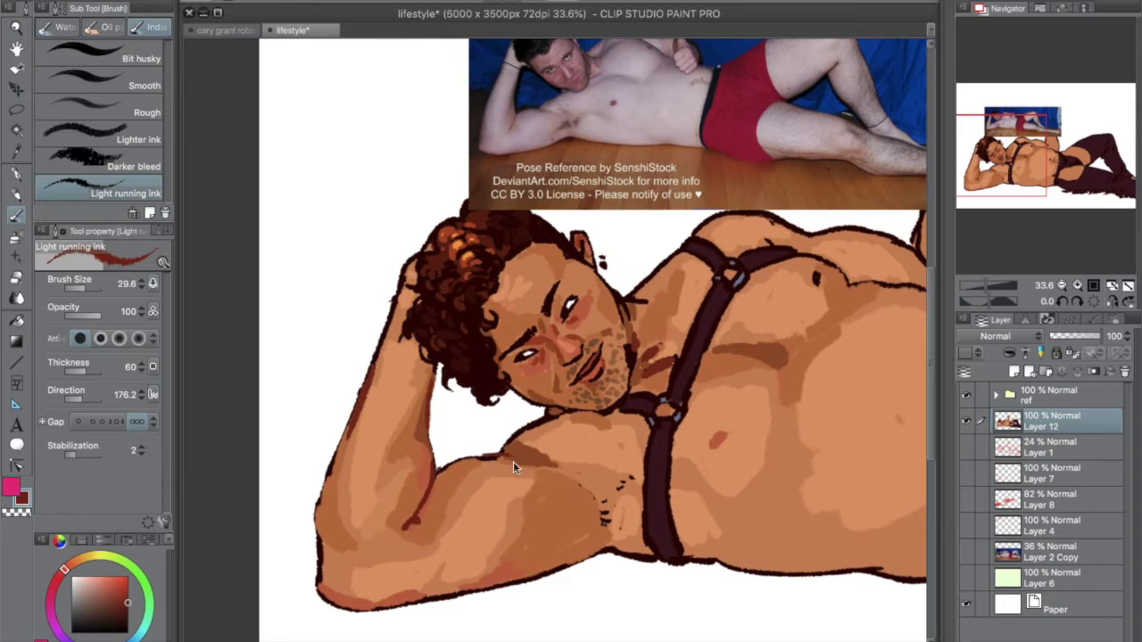
{"action": "left_click", "coordinate": [549, 506], "text": "alt"}
{"action": "mouse_move", "coordinate": [546, 499]}
{"action": "left_mouse_down"}
{"action": "mouse_move", "coordinate": [585, 528]}
{"action": "mouse_move", "coordinate": [578, 483]}
{"action": "mouse_move", "coordinate": [593, 553]}
{"action": "left_mouse_up"}
{"action": "left_click_drag", "start_coordinate": [538, 446], "coordinate": [496, 478]}
Step: Deepen the brown shadows between the neck and harness strap and retouch the light tones on the far flank
{"action": "left_click", "coordinate": [659, 307], "text": "alt"}
{"action": "left_click_drag", "start_coordinate": [659, 308], "coordinate": [643, 324]}
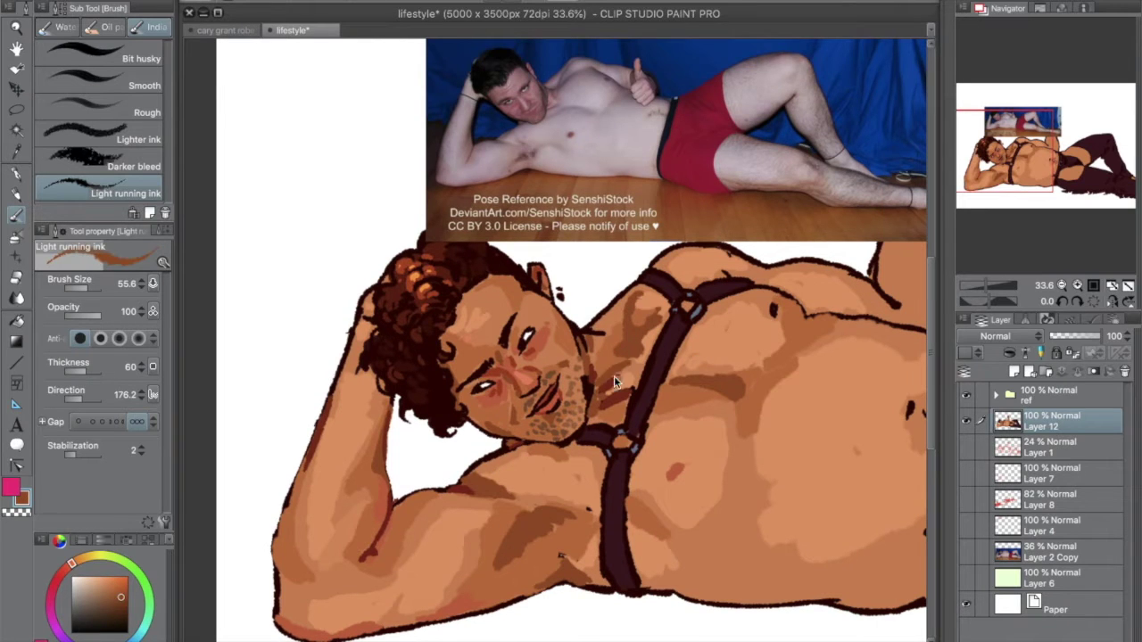
{"action": "left_click_drag", "start_coordinate": [680, 247], "coordinate": [656, 325]}
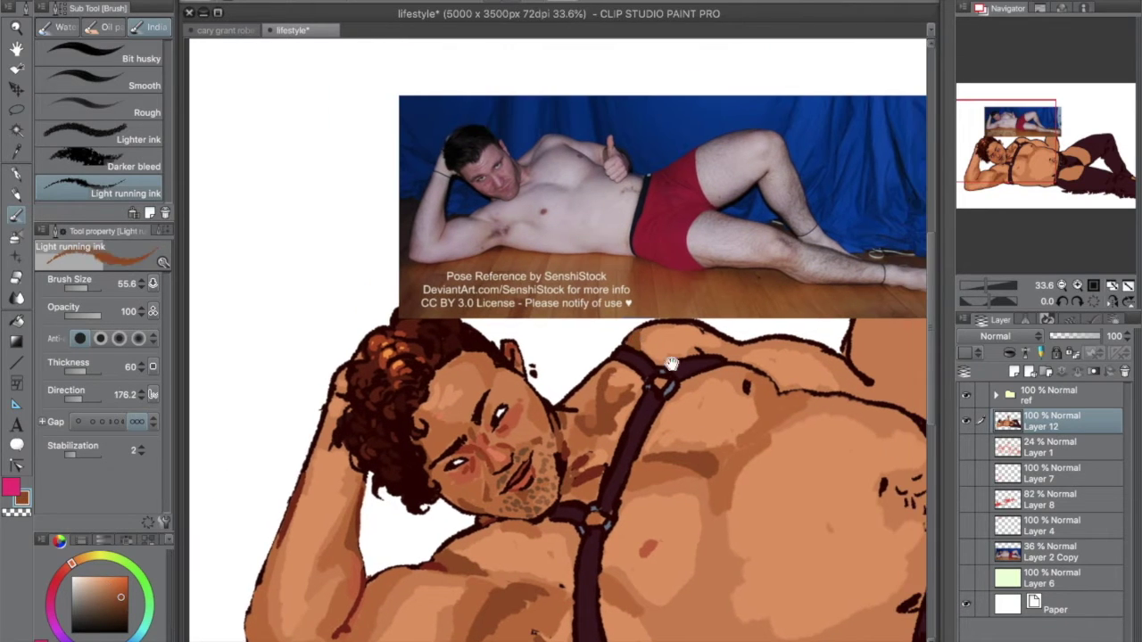
{"action": "left_click_drag", "start_coordinate": [672, 364], "coordinate": [584, 349]}
{"action": "left_click_drag", "start_coordinate": [782, 373], "coordinate": [764, 347]}
Step: Reduce the brush size to 30 and draw reddish-brown lines along the far chest contour and the pec fold
{"action": "key", "text": "bracketleft"}
{"action": "key", "text": "bracketleft"}
{"action": "key", "text": "bracketleft"}
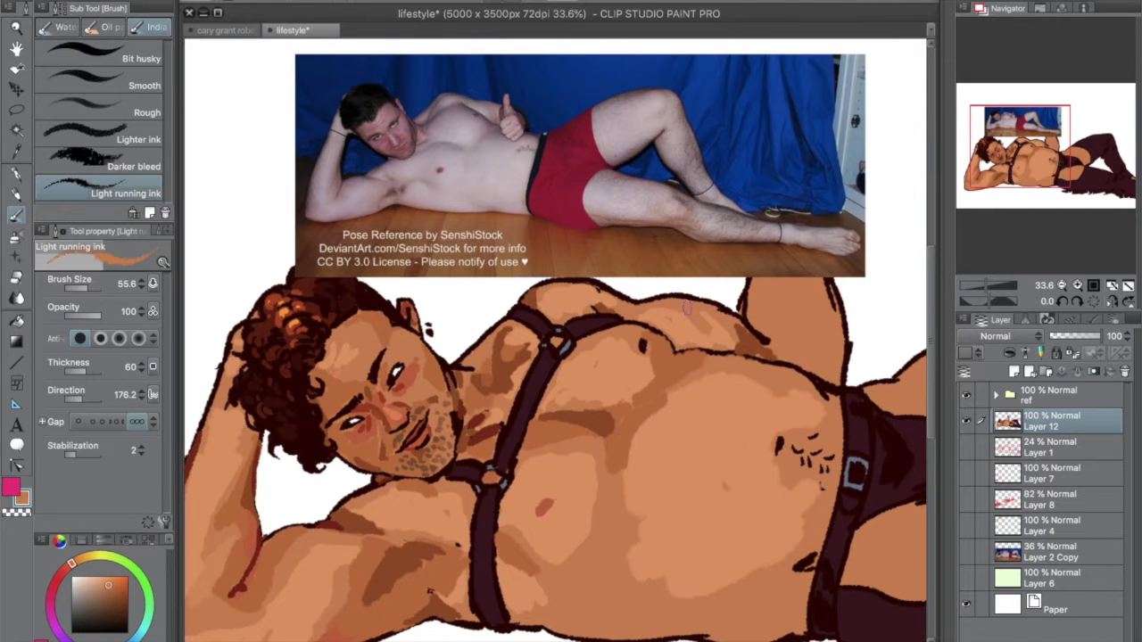
{"action": "left_click_drag", "start_coordinate": [649, 330], "coordinate": [713, 355]}
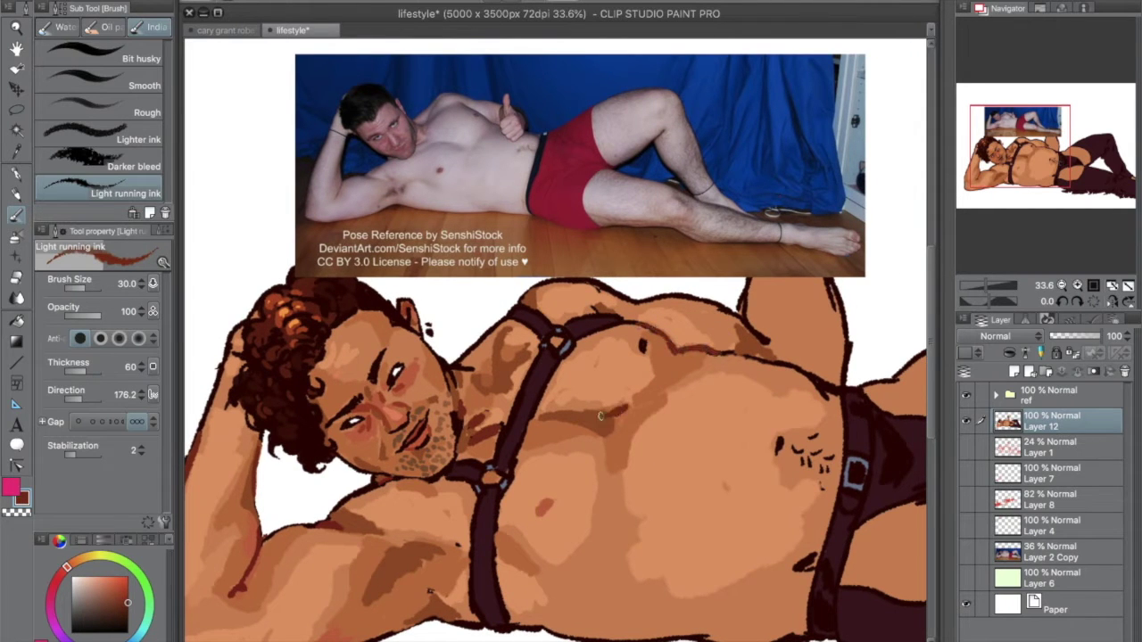
{"action": "left_click_drag", "start_coordinate": [600, 416], "coordinate": [687, 367]}
Step: Paint short dark brown hair strokes over the shaded armpit
{"action": "left_click", "coordinate": [508, 526], "text": "alt"}
{"action": "left_click_drag", "start_coordinate": [496, 535], "coordinate": [552, 515]}
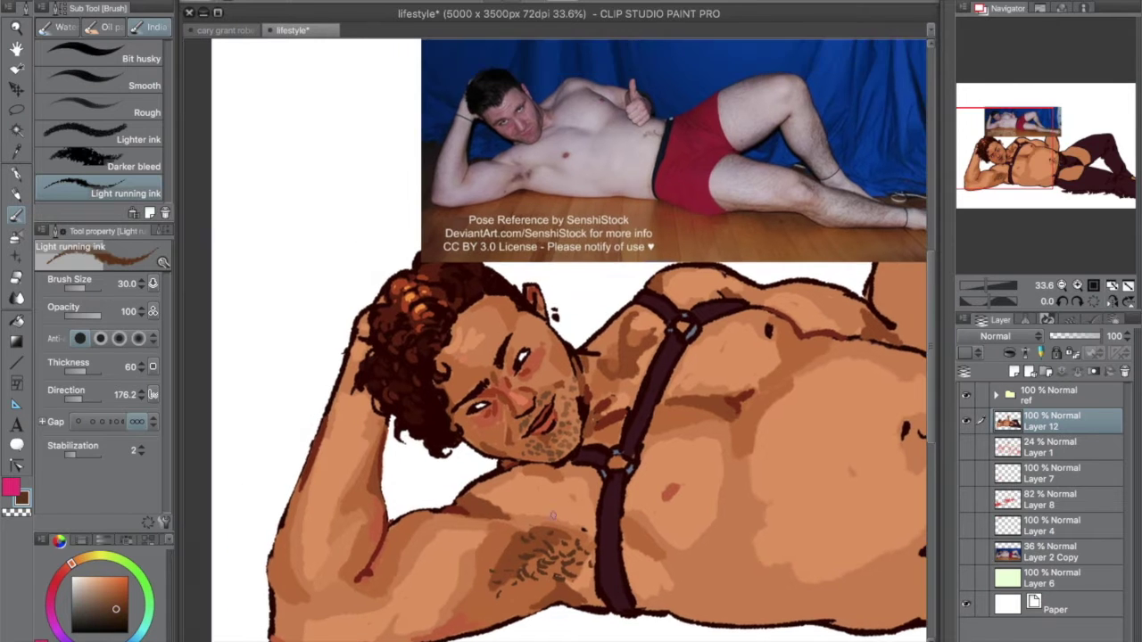
Step: Recolour the far nipple in reddish brown and retouch the light skin tones around the chest
{"action": "mouse_move", "coordinate": [366, 475]}
{"action": "left_mouse_down"}
{"action": "mouse_move", "coordinate": [367, 377]}
{"action": "mouse_move", "coordinate": [233, 443]}
{"action": "mouse_move", "coordinate": [237, 459]}
{"action": "left_mouse_up"}
{"action": "left_click", "coordinate": [572, 299], "text": "alt"}
{"action": "left_click", "coordinate": [545, 383], "text": "alt"}
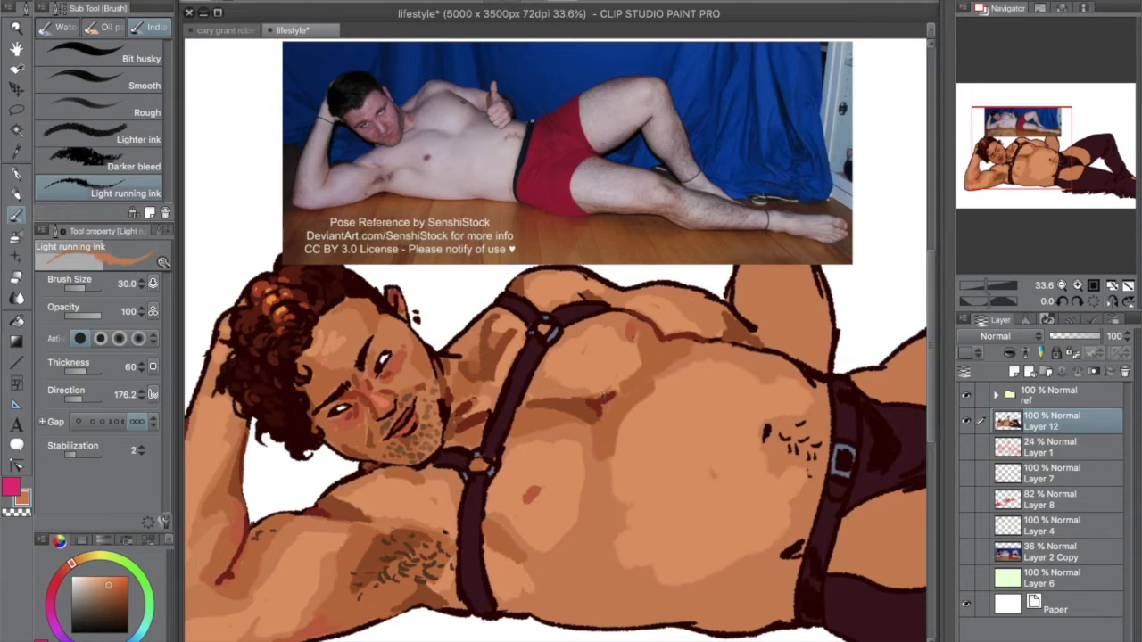
{"action": "left_click", "coordinate": [548, 385], "text": "alt"}
{"action": "left_click", "coordinate": [524, 531], "text": "alt"}
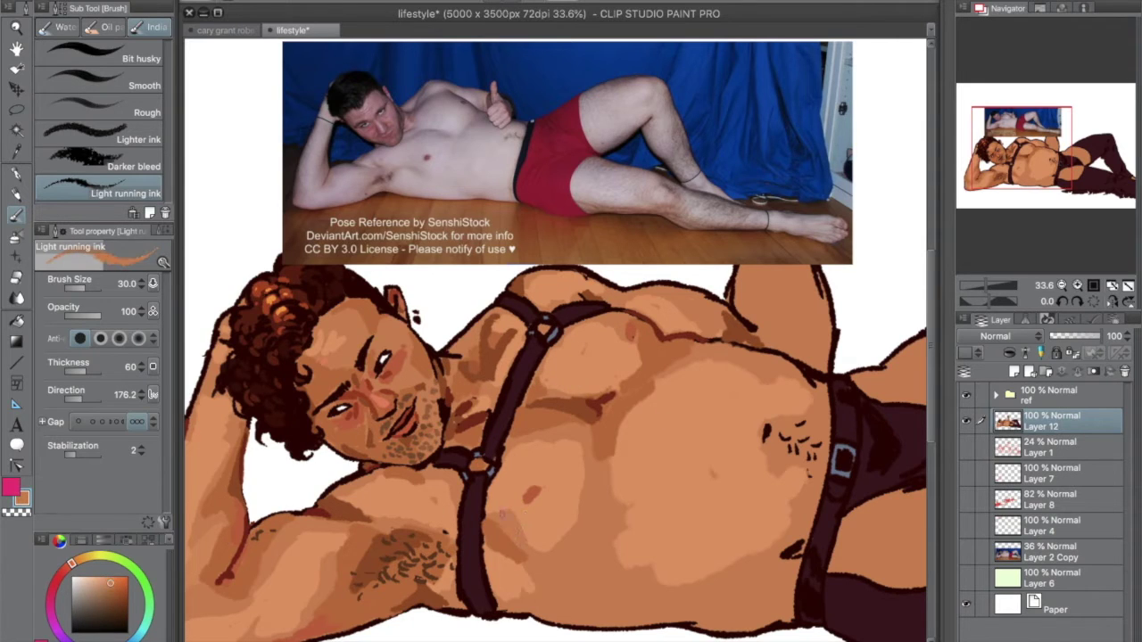
{"action": "left_click_drag", "start_coordinate": [460, 368], "coordinate": [535, 345]}
{"action": "left_click_drag", "start_coordinate": [537, 460], "coordinate": [477, 470]}
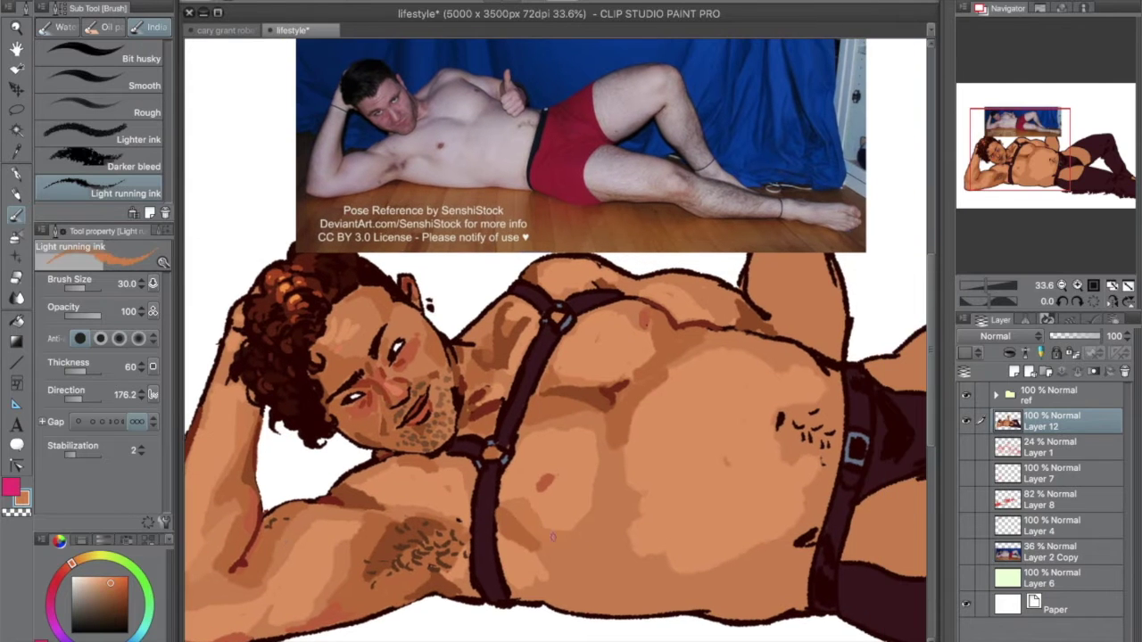
Step: Add dark shadow strokes along the chest harness straps using a sampled dark red-brown
{"action": "left_click", "coordinate": [477, 470], "text": "alt"}
{"action": "left_click_drag", "start_coordinate": [501, 590], "coordinate": [491, 479]}
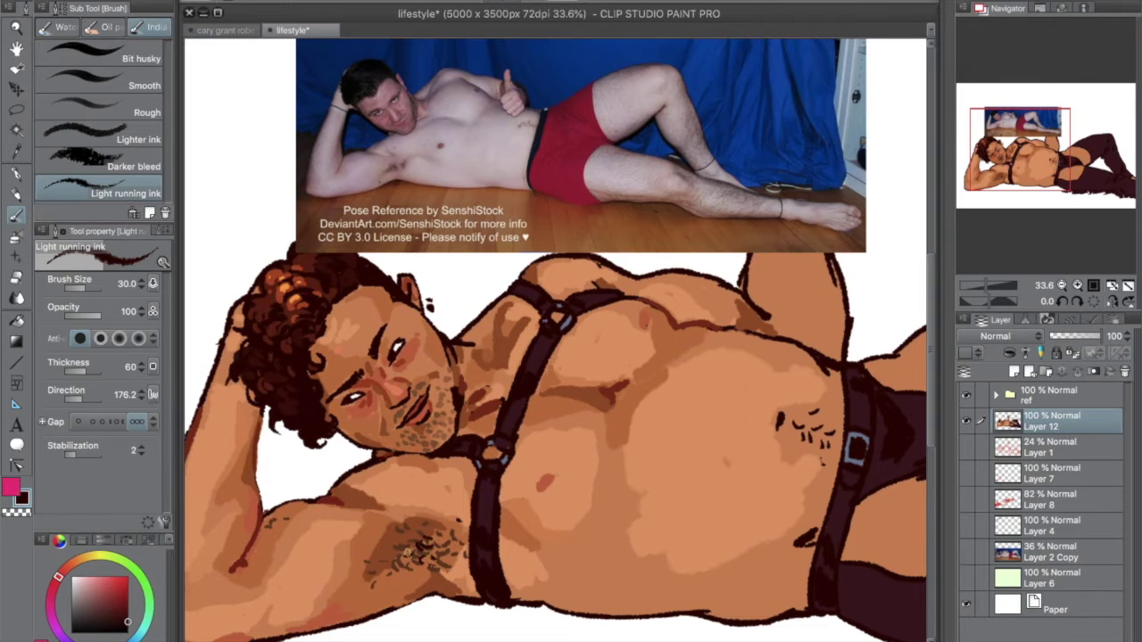
{"action": "left_click_drag", "start_coordinate": [553, 499], "coordinate": [477, 478]}
Step: Paint a light skin tone across the underside of the belly at brush size 104.7
{"action": "left_click", "coordinate": [477, 478], "text": "alt"}
{"action": "left_click_drag", "start_coordinate": [567, 508], "coordinate": [607, 508]}
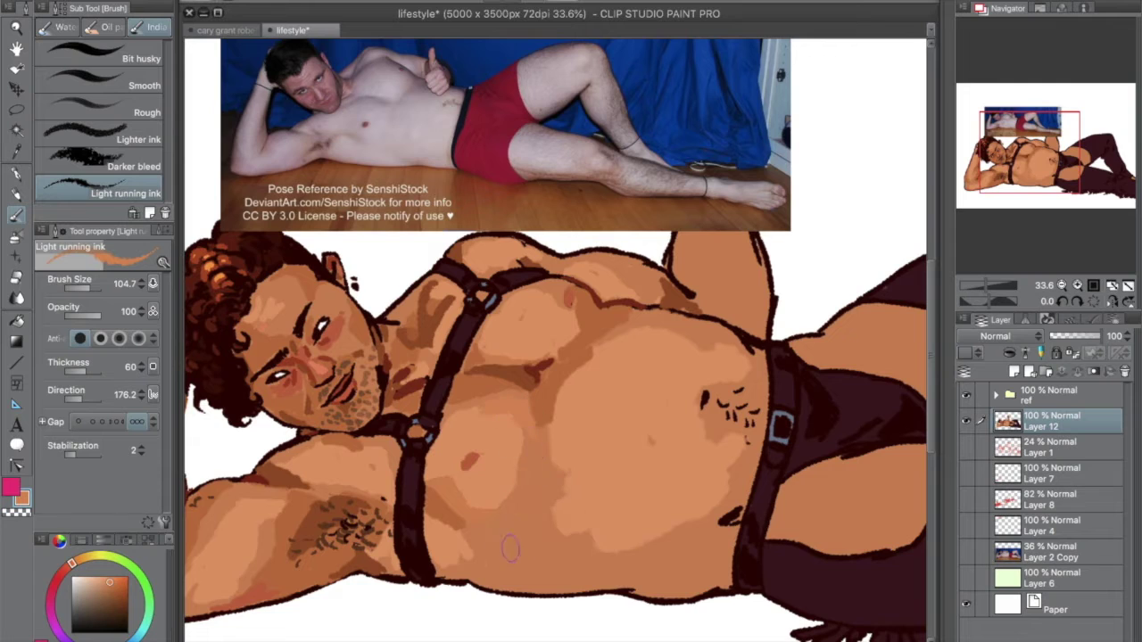
{"action": "left_click_drag", "start_coordinate": [593, 535], "coordinate": [566, 490]}
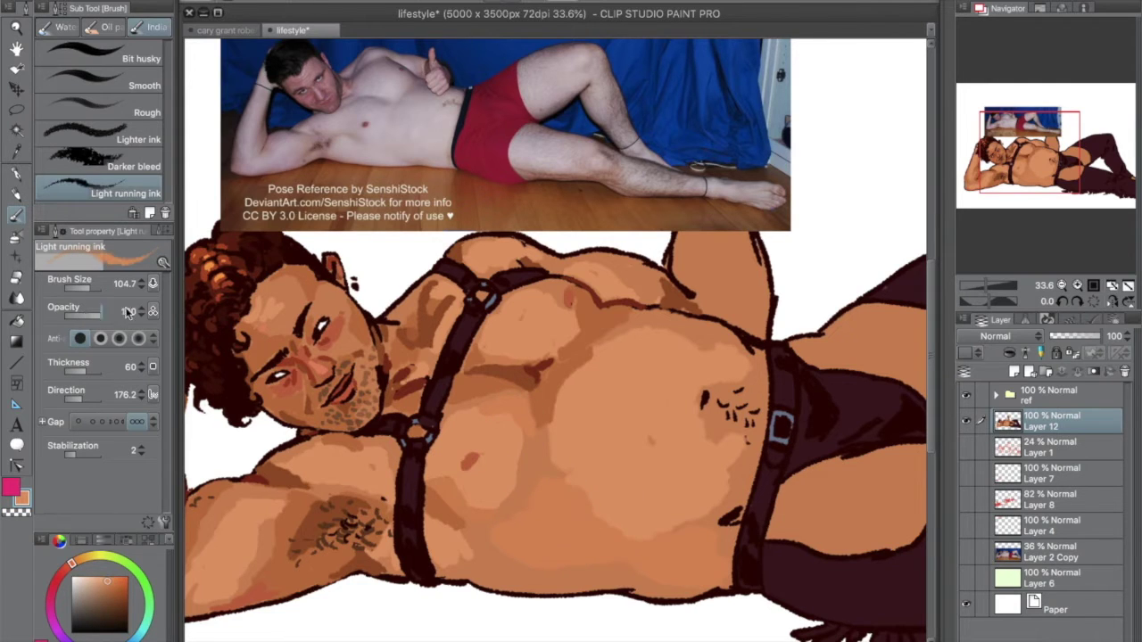
Step: Blend light tones between chest and belly and, at brush size 84.8, add soft brown shadows near the waist and lower edge
{"action": "left_click_drag", "start_coordinate": [521, 522], "coordinate": [572, 443]}
{"action": "left_click_drag", "start_coordinate": [626, 348], "coordinate": [639, 452]}
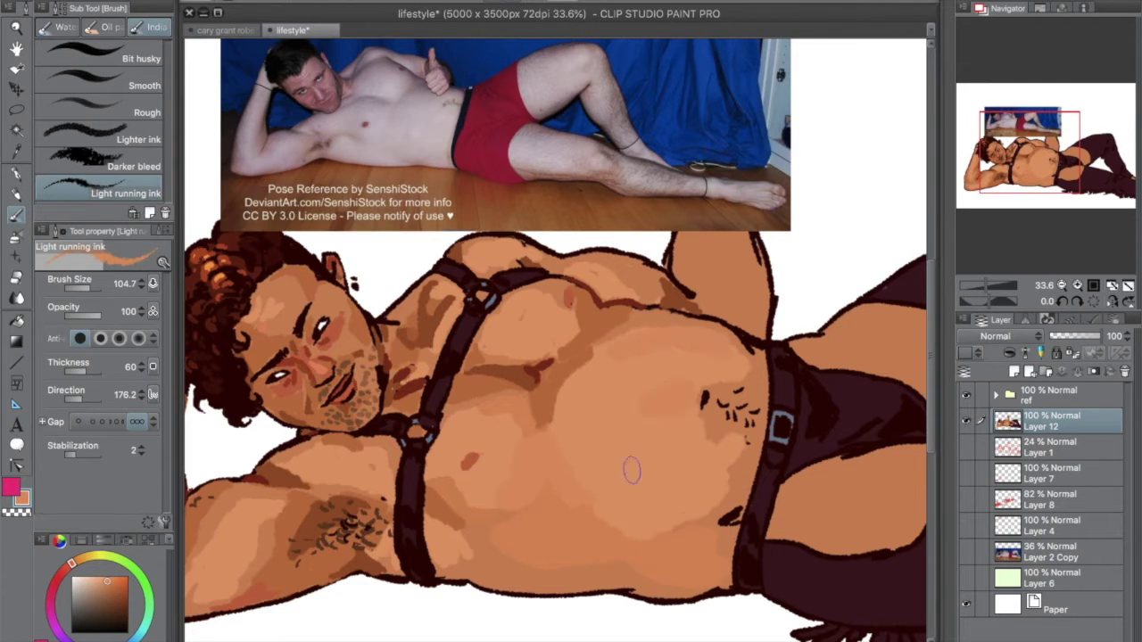
{"action": "mouse_move", "coordinate": [721, 497]}
{"action": "left_mouse_down"}
{"action": "mouse_move", "coordinate": [622, 541]}
{"action": "mouse_move", "coordinate": [523, 554]}
{"action": "mouse_move", "coordinate": [526, 582]}
{"action": "mouse_move", "coordinate": [606, 571]}
{"action": "left_mouse_up"}
{"action": "left_click_drag", "start_coordinate": [88, 291], "coordinate": [82, 290]}
{"action": "mouse_move", "coordinate": [651, 518]}
{"action": "left_mouse_down"}
{"action": "mouse_move", "coordinate": [741, 510]}
{"action": "mouse_move", "coordinate": [624, 587]}
{"action": "mouse_move", "coordinate": [465, 559]}
{"action": "left_mouse_up"}
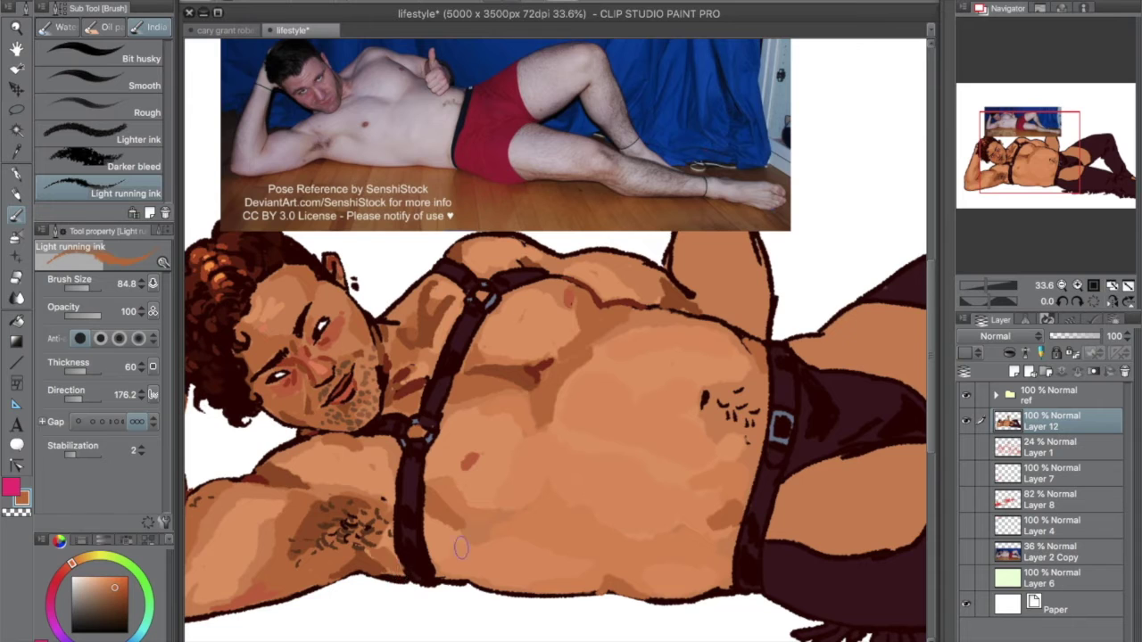
{"action": "scroll", "coordinate": [519, 538], "scroll_direction": "left", "scroll_amount": 5}
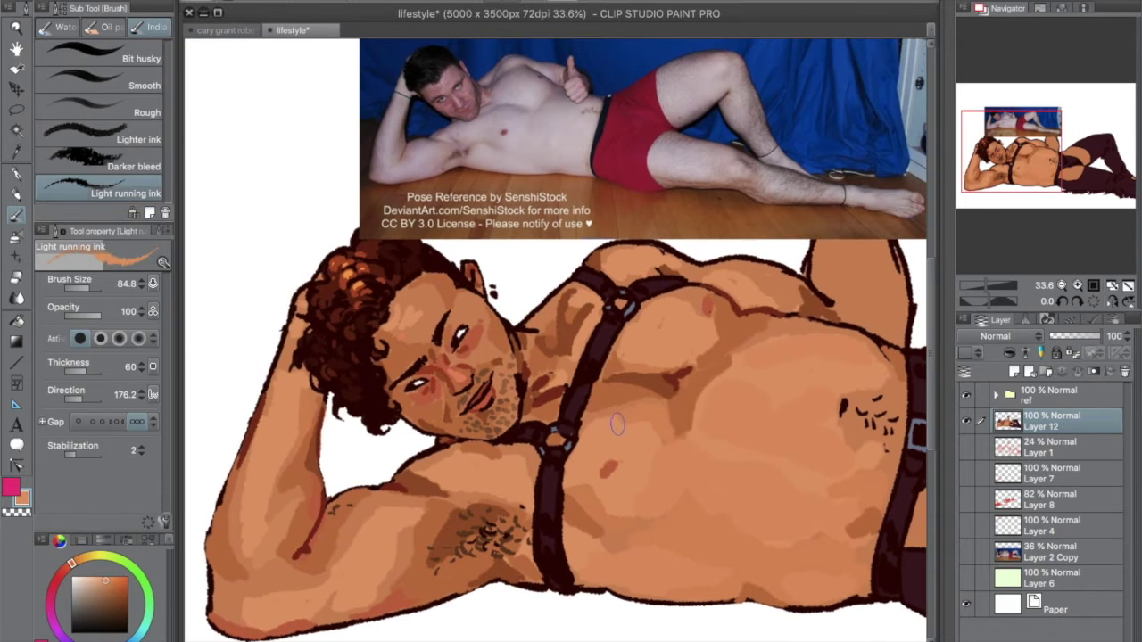
Step: Deepen the brown shadow in the crease beneath the chest at brush size 45.1
{"action": "scroll", "coordinate": [562, 455], "scroll_direction": "right", "scroll_amount": 2}
{"action": "scroll", "coordinate": [562, 455], "scroll_direction": "up", "scroll_amount": 1}
{"action": "mouse_move", "coordinate": [82, 288]}
{"action": "left_mouse_down"}
{"action": "mouse_move", "coordinate": [86, 315]}
{"action": "mouse_move", "coordinate": [116, 315]}
{"action": "left_mouse_up"}
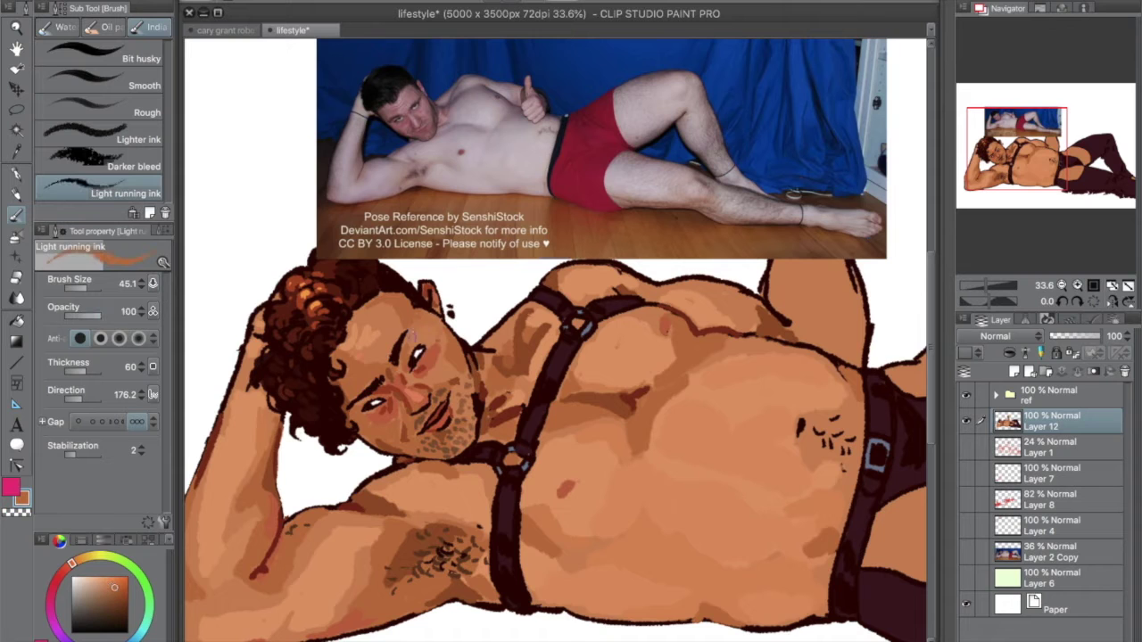
{"action": "scroll", "coordinate": [535, 446], "scroll_direction": "right", "scroll_amount": 2}
{"action": "scroll", "coordinate": [535, 446], "scroll_direction": "up", "scroll_amount": 2}
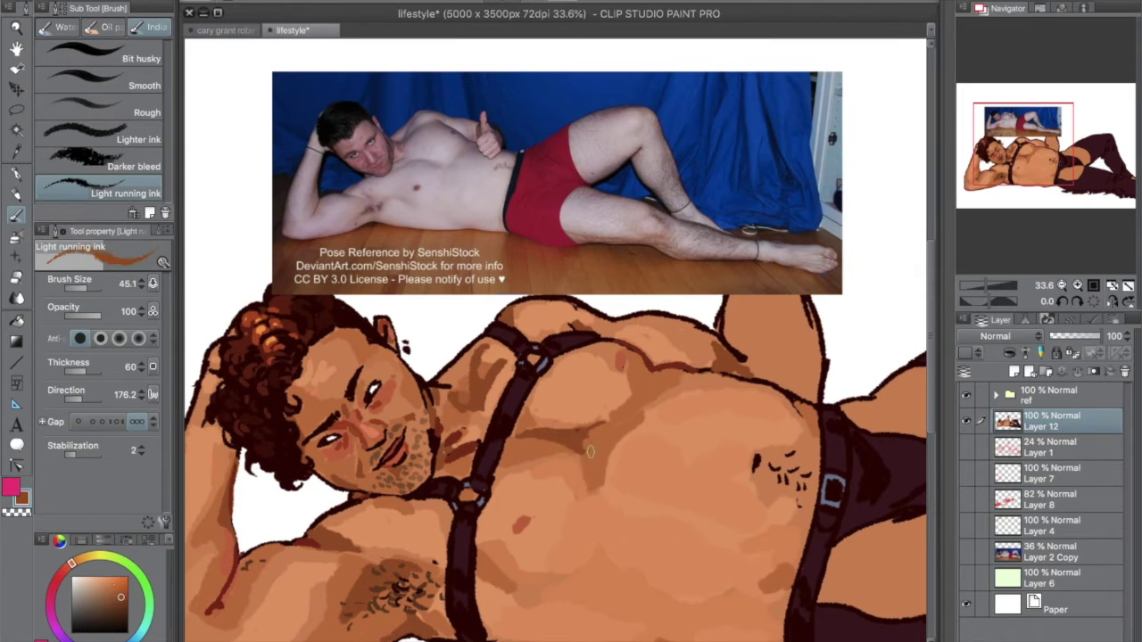
{"action": "scroll", "coordinate": [607, 437], "scroll_direction": "down", "scroll_amount": 3}
{"action": "scroll", "coordinate": [607, 438], "scroll_direction": "left", "scroll_amount": 4}
{"action": "scroll", "coordinate": [661, 436], "scroll_direction": "right", "scroll_amount": 3}
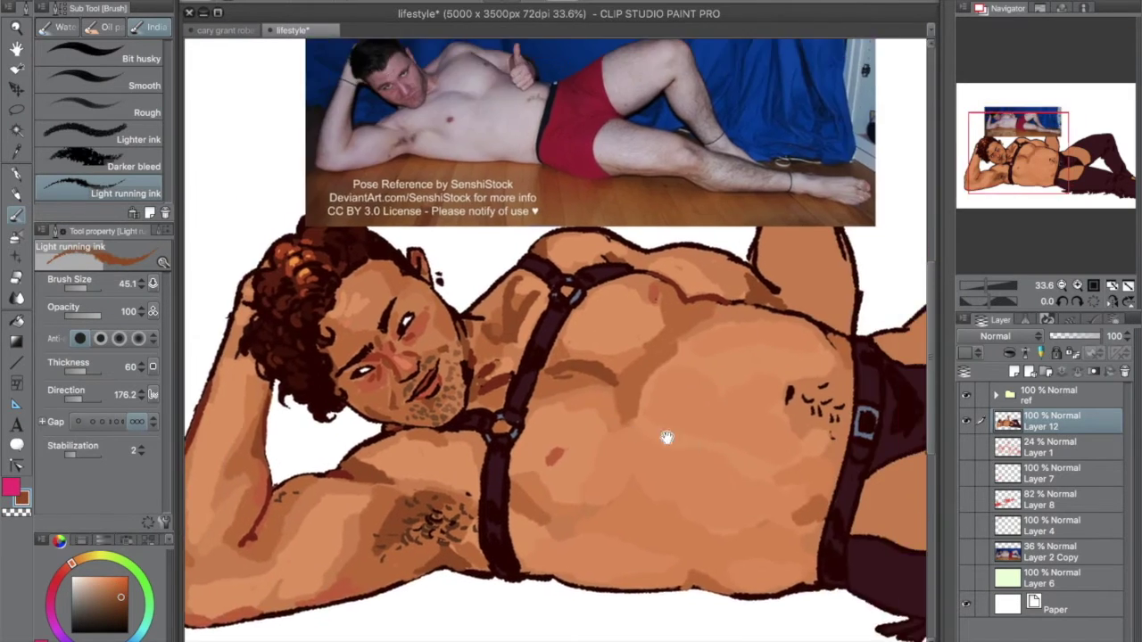
Step: Blend the shading between the far chest and upper belly with a light skin tone at opacity 62
{"action": "scroll", "coordinate": [661, 435], "scroll_direction": "up", "scroll_amount": 2}
{"action": "scroll", "coordinate": [662, 436], "scroll_direction": "right", "scroll_amount": 4}
{"action": "key", "text": "Down"}
{"action": "key", "text": "Down"}
{"action": "key", "text": "Down"}
{"action": "key", "text": "Down"}
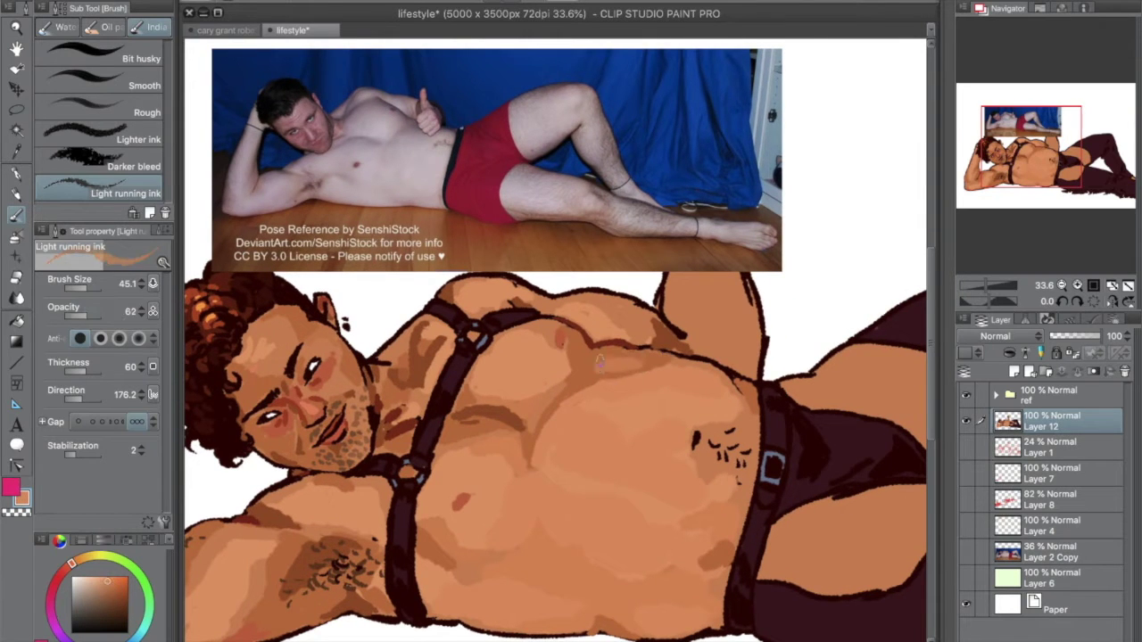
Step: Paint short dark brown hair strokes across the chest at opacity 100 and brush size 30, removing stray strokes, and save the illustration
{"action": "key", "text": "Down"}
{"action": "key", "text": "Down"}
{"action": "key", "text": "Up"}
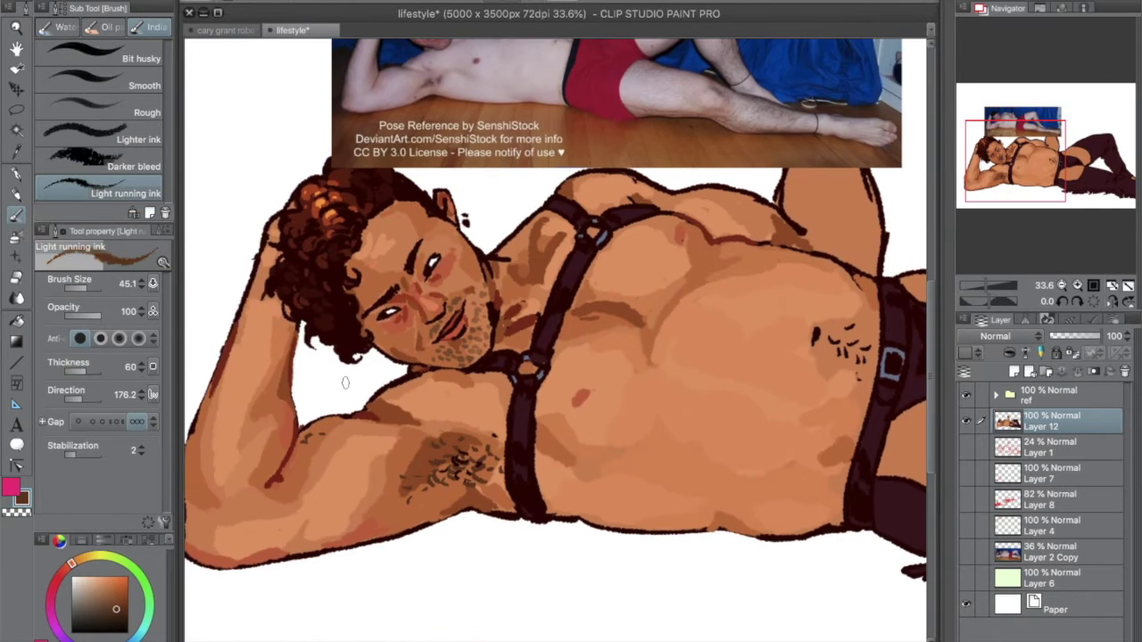
{"action": "key", "text": "bracketleft"}
{"action": "key", "text": "bracketleft"}
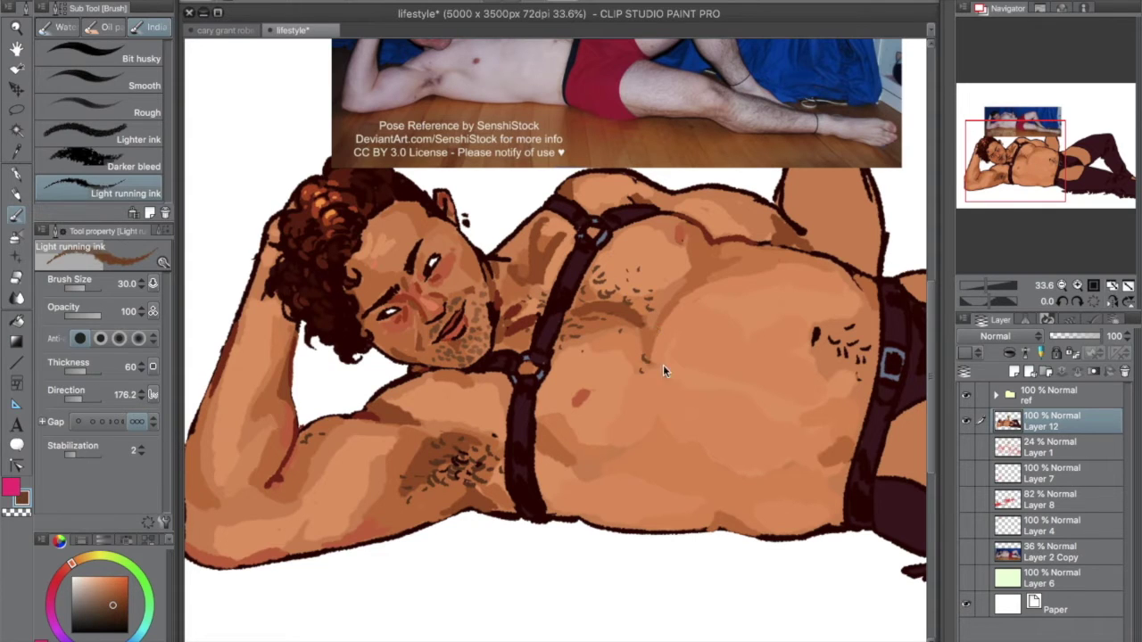
{"action": "key", "text": "ctrl+z"}
{"action": "key", "text": "ctrl+z"}
{"action": "key", "text": "ctrl+z"}
{"action": "left_click", "coordinate": [626, 310], "text": "alt"}
{"action": "left_click", "coordinate": [599, 308], "text": "alt"}
{"action": "key", "text": "ctrl+s"}
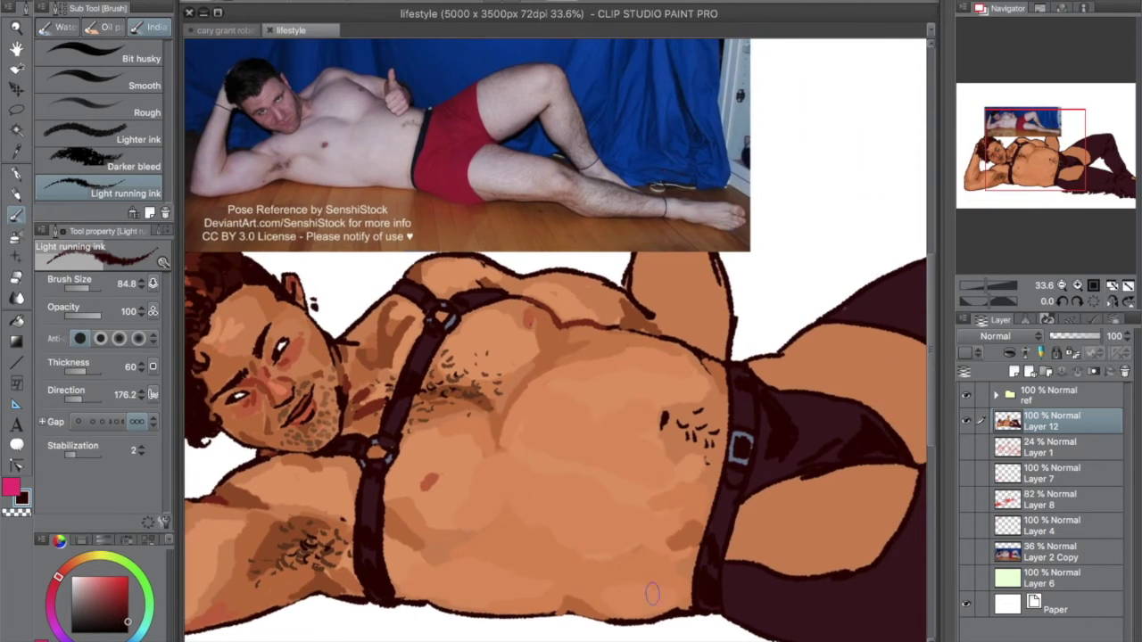
Step: Shade both exposed thighs with sampled orange-brown and lighter skin tones, using brush sizes 55.6 and 84.8
{"action": "left_click_drag", "start_coordinate": [259, 523], "coordinate": [229, 509]}
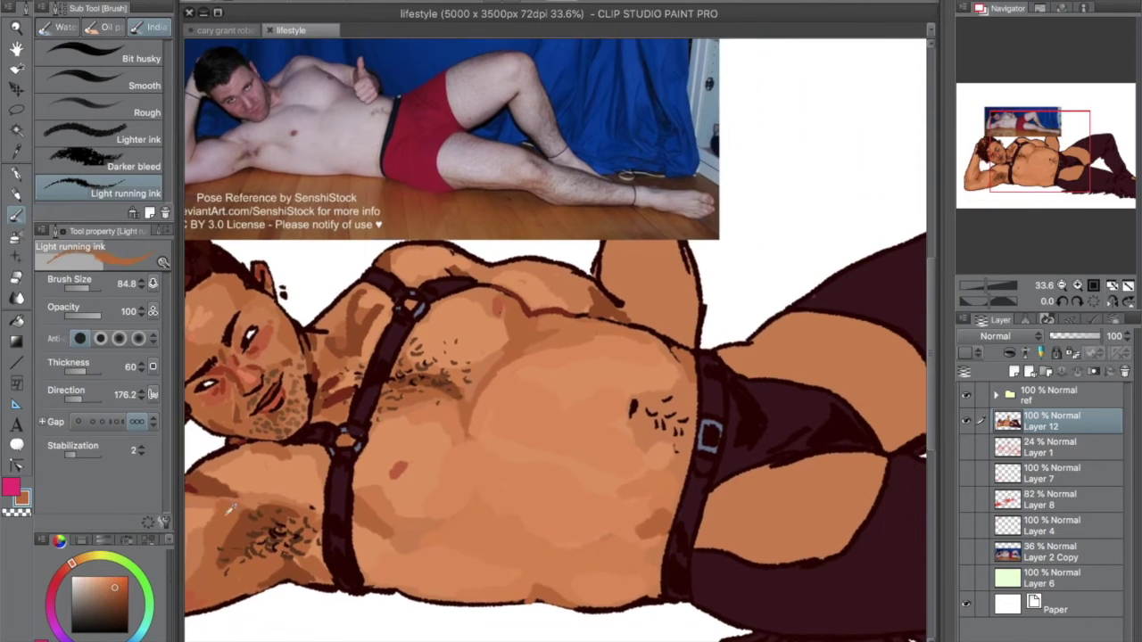
{"action": "left_click_drag", "start_coordinate": [813, 482], "coordinate": [883, 457]}
{"action": "left_click_drag", "start_coordinate": [717, 514], "coordinate": [733, 576]}
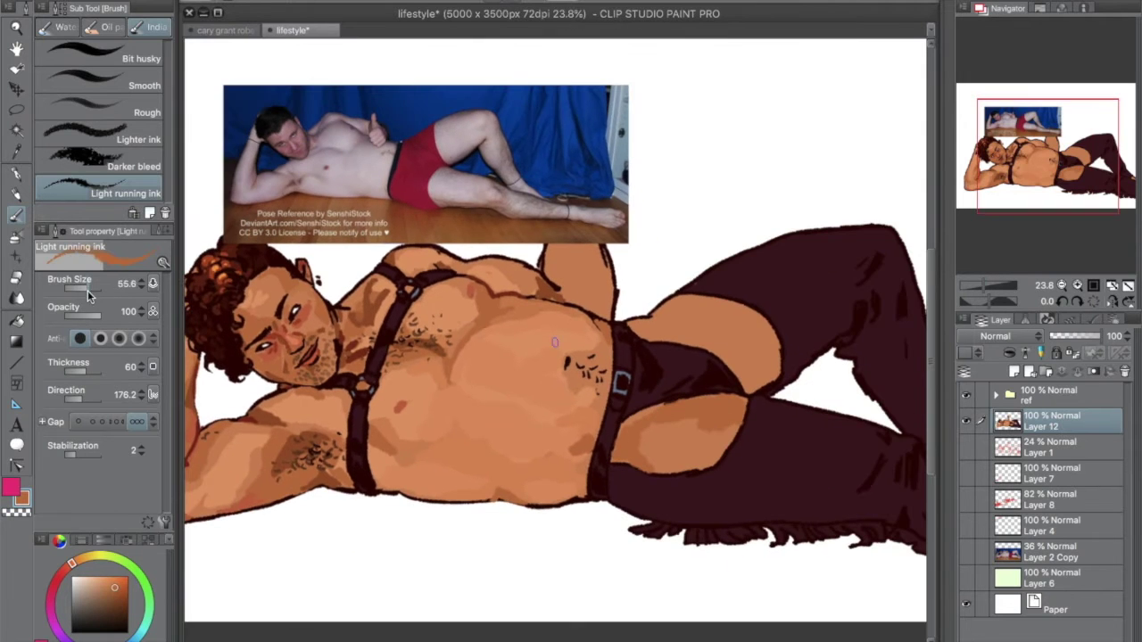
{"action": "mouse_move", "coordinate": [680, 323]}
{"action": "left_mouse_down"}
{"action": "mouse_move", "coordinate": [739, 323]}
{"action": "mouse_move", "coordinate": [743, 357]}
{"action": "mouse_move", "coordinate": [691, 390]}
{"action": "left_mouse_up"}
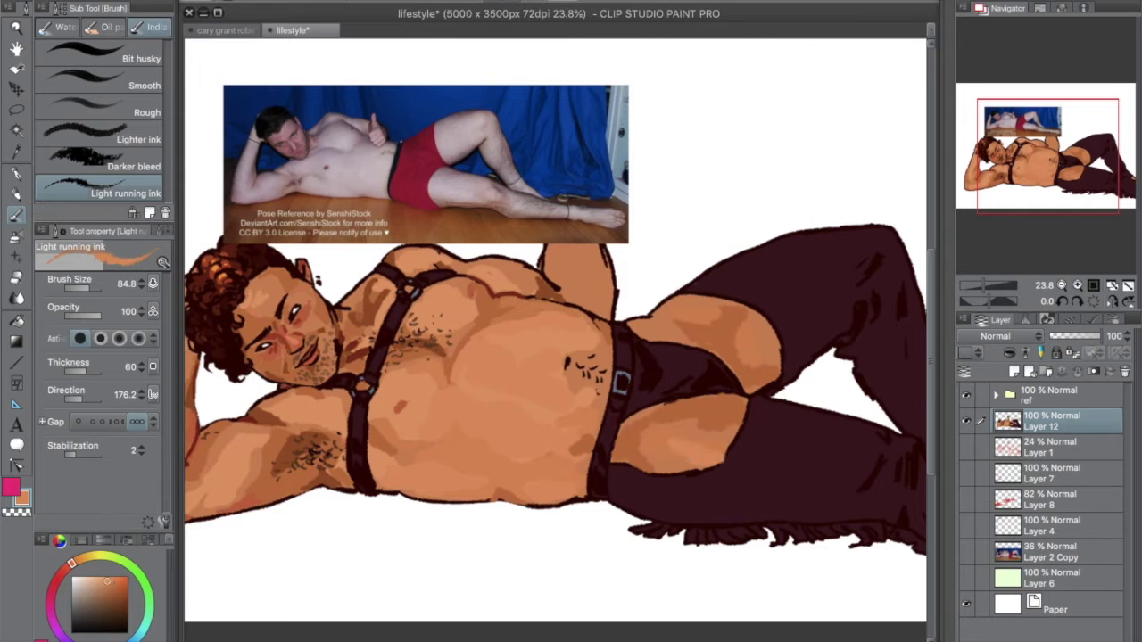
{"action": "left_click", "coordinate": [664, 332], "text": "alt"}
{"action": "left_click", "coordinate": [687, 337], "text": "alt"}
Step: Add deeper brown shadows to the inner areas of both thighs using a tone sampled from the chest
{"action": "left_click", "coordinate": [437, 339], "text": "alt"}
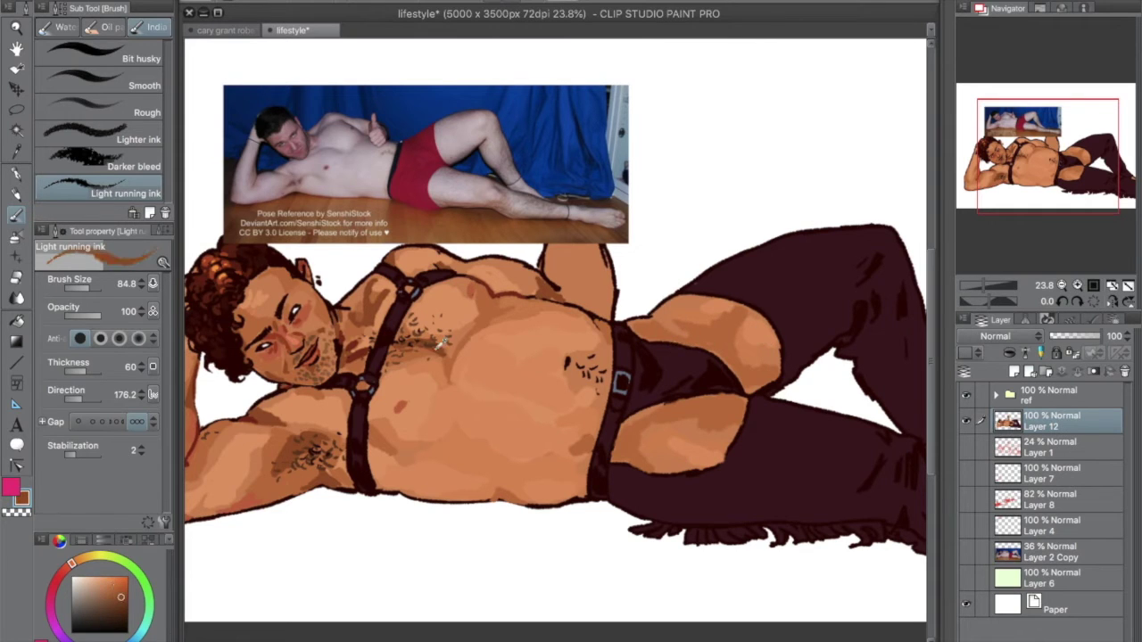
{"action": "mouse_move", "coordinate": [664, 412]}
{"action": "left_mouse_down"}
{"action": "mouse_move", "coordinate": [629, 468]}
{"action": "mouse_move", "coordinate": [679, 473]}
{"action": "mouse_move", "coordinate": [606, 473]}
{"action": "left_mouse_up"}
{"action": "left_click", "coordinate": [629, 433], "text": "alt"}
Step: Paint over the old hair marks on the belly with light skin tones, reducing the brush size to 45.1
{"action": "left_click_drag", "start_coordinate": [489, 331], "coordinate": [571, 410]}
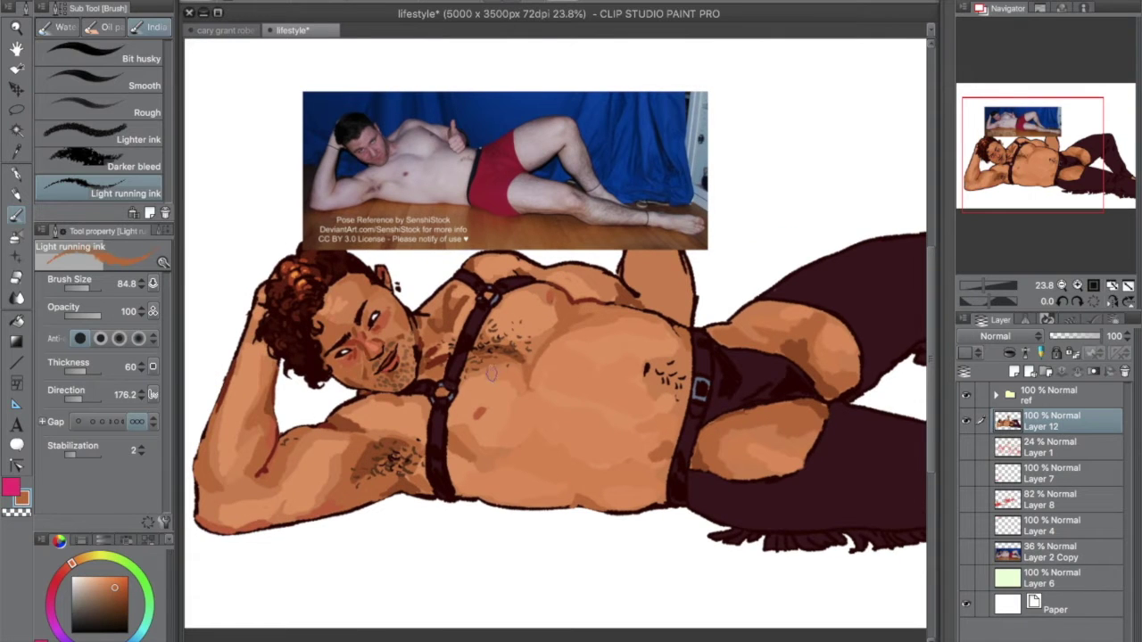
{"action": "mouse_move", "coordinate": [638, 398]}
{"action": "left_mouse_down"}
{"action": "mouse_move", "coordinate": [664, 370]}
{"action": "mouse_move", "coordinate": [682, 384]}
{"action": "left_mouse_up"}
{"action": "left_click_drag", "start_coordinate": [94, 292], "coordinate": [82, 290]}
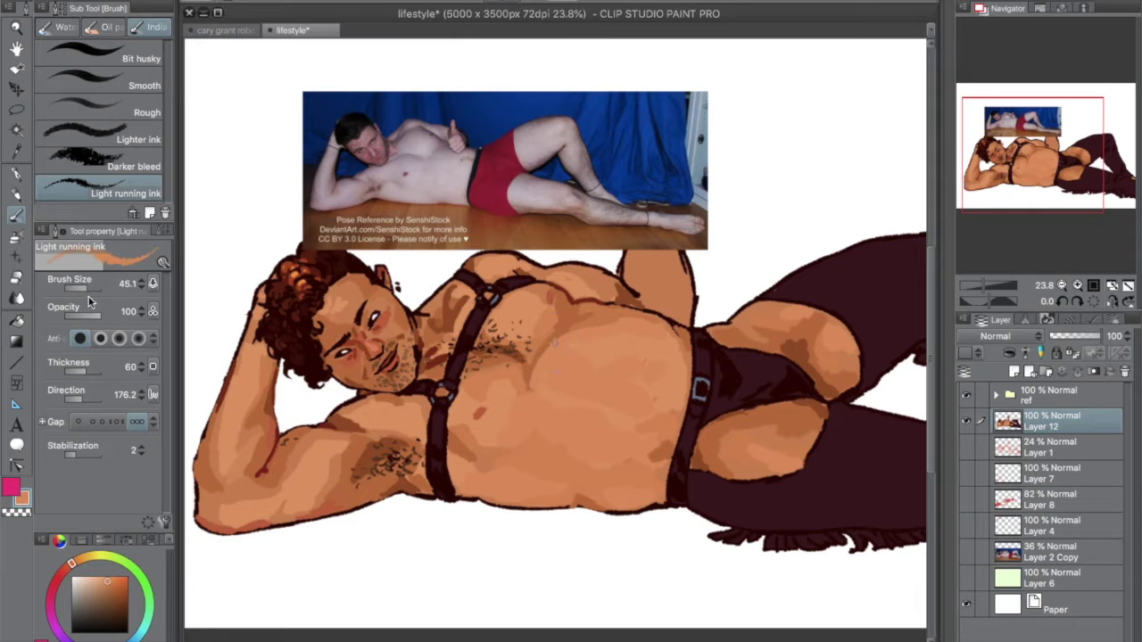
Step: Paint new short, dark hair strokes around the navel beside the belt at brush size 30
{"action": "key", "text": "bracketleft"}
{"action": "key", "text": "bracketleft"}
{"action": "scroll", "coordinate": [639, 367], "scroll_direction": "up", "scroll_amount": 4}
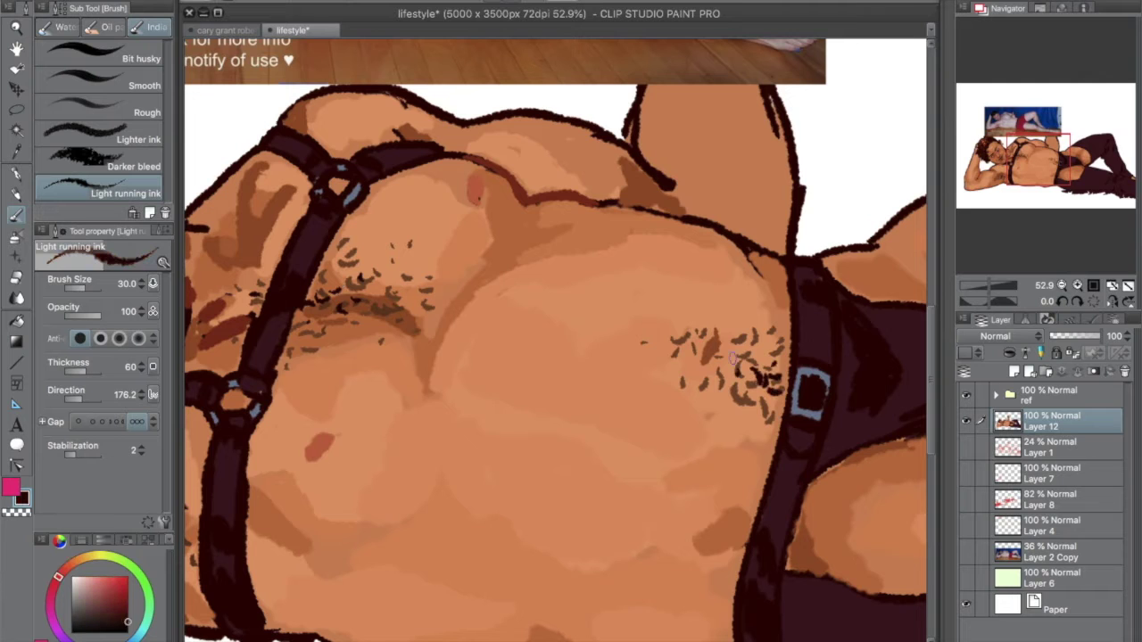
{"action": "key", "text": "ctrl+0"}
{"action": "scroll", "coordinate": [436, 247], "scroll_direction": "up", "scroll_amount": 3}
{"action": "scroll", "coordinate": [436, 247], "scroll_direction": "up", "scroll_amount": 5}
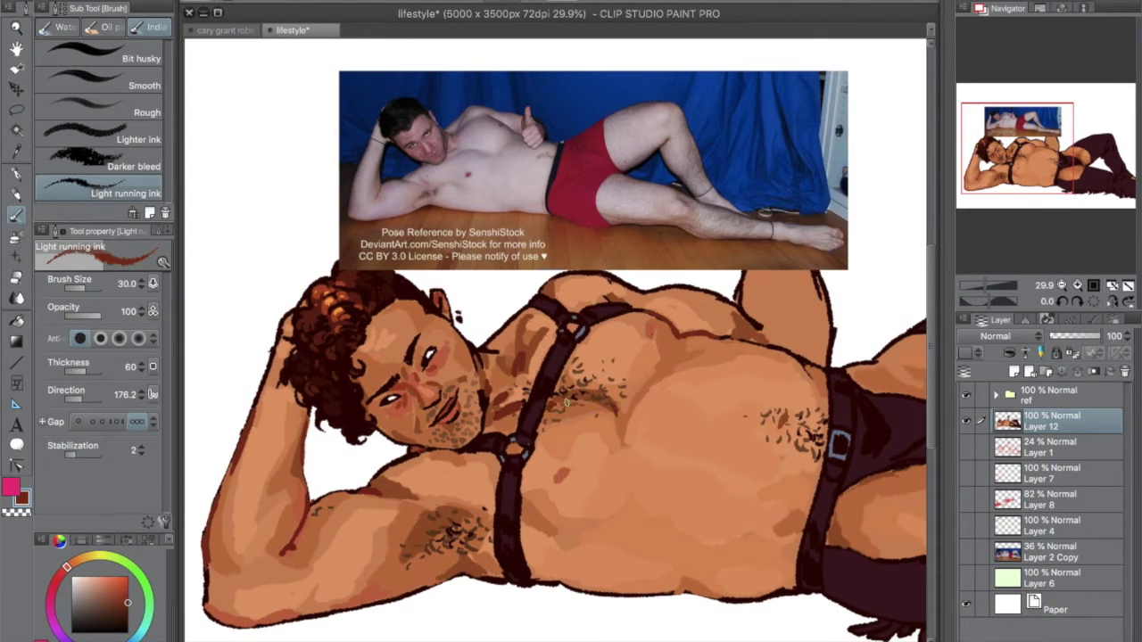
Step: Move the ref folder's photo away from the raised forearm
{"action": "scroll", "coordinate": [567, 402], "scroll_direction": "right", "scroll_amount": 5}
{"action": "left_click", "coordinate": [594, 339], "text": "alt"}
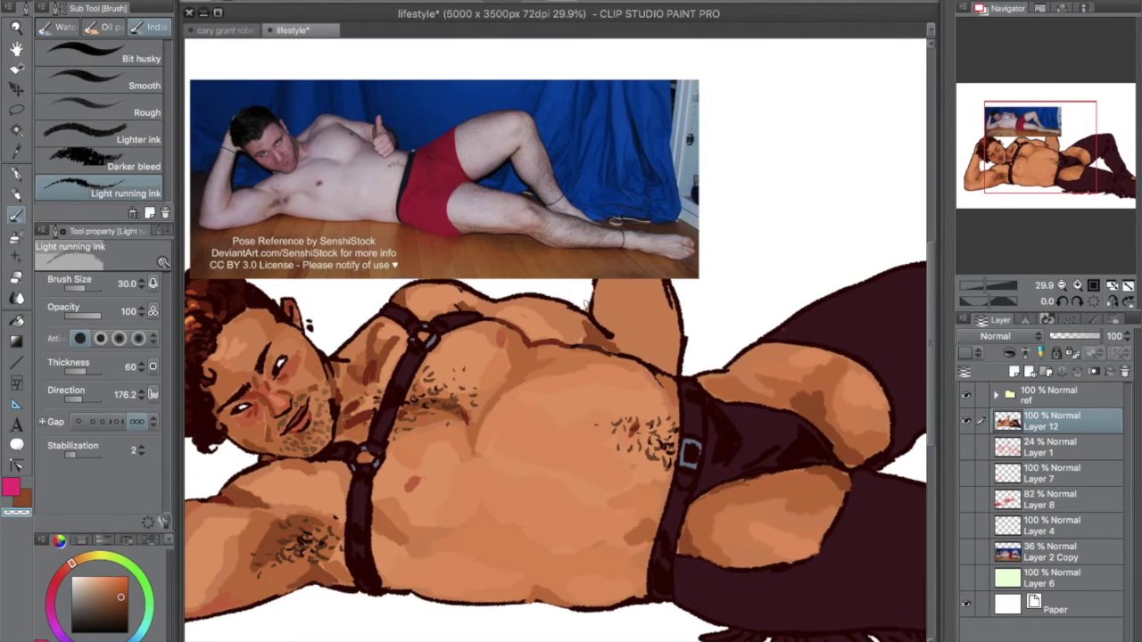
{"action": "key", "text": "k"}
{"action": "left_click_drag", "start_coordinate": [586, 303], "coordinate": [505, 263]}
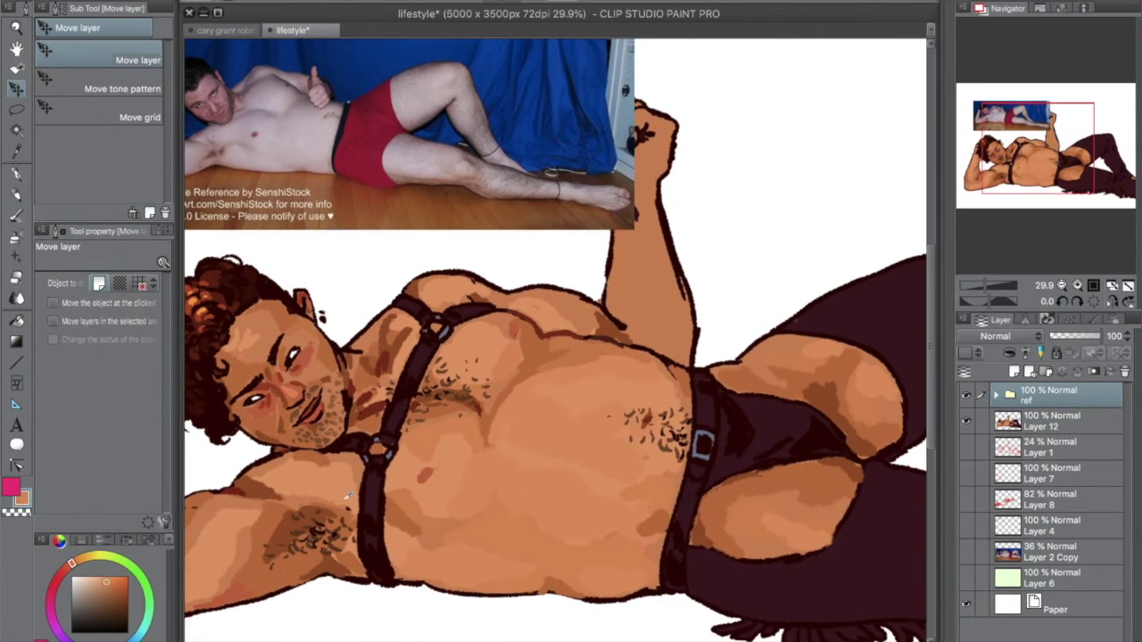
Step: Return to Layer 12 with the Light running ink brush and add short brown hair strokes to the thighs and waist
{"action": "key", "text": "b"}
{"action": "scroll", "coordinate": [523, 395], "scroll_direction": "right", "scroll_amount": 3}
{"action": "scroll", "coordinate": [522, 395], "scroll_direction": "down", "scroll_amount": 2}
{"action": "left_click", "coordinate": [681, 444], "text": "ctrl+shift"}
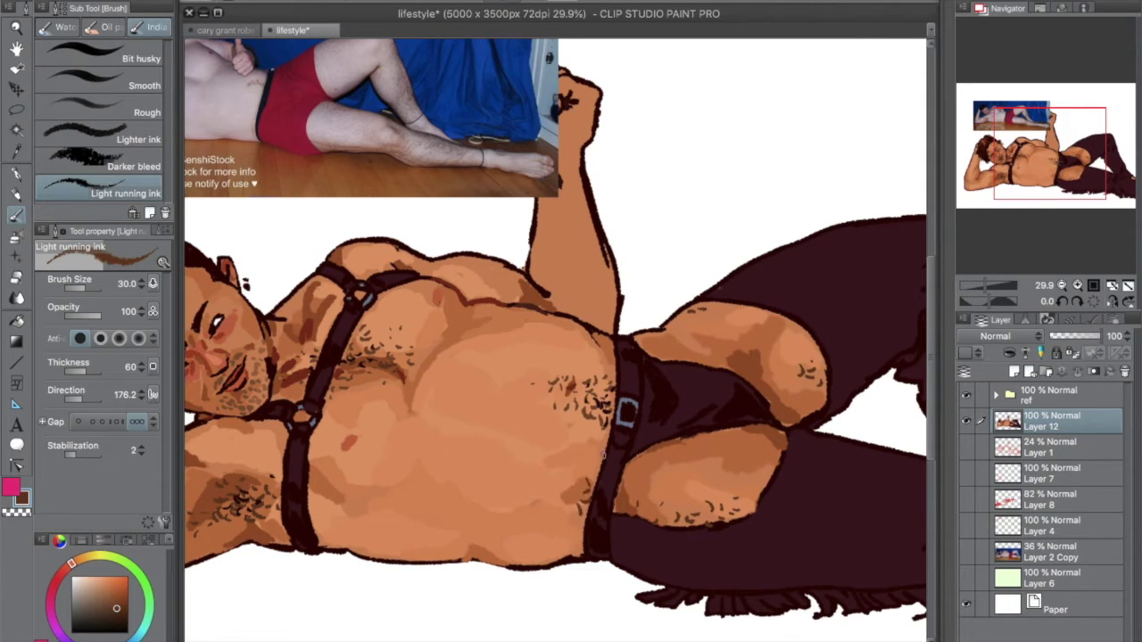
{"action": "left_click", "coordinate": [603, 432], "text": "alt"}
{"action": "left_click_drag", "start_coordinate": [769, 405], "coordinate": [778, 467]}
{"action": "mouse_move", "coordinate": [646, 524]}
{"action": "left_mouse_down"}
{"action": "mouse_move", "coordinate": [710, 527]}
{"action": "mouse_move", "coordinate": [752, 509]}
{"action": "left_mouse_up"}
Step: Dot blue-grey metal studs along the belt above and below the buckle, and give them dark accents
{"action": "scroll", "coordinate": [752, 509], "scroll_direction": "up", "scroll_amount": 1}
{"action": "scroll", "coordinate": [650, 501], "scroll_direction": "left", "scroll_amount": 2}
{"action": "key", "text": "c"}
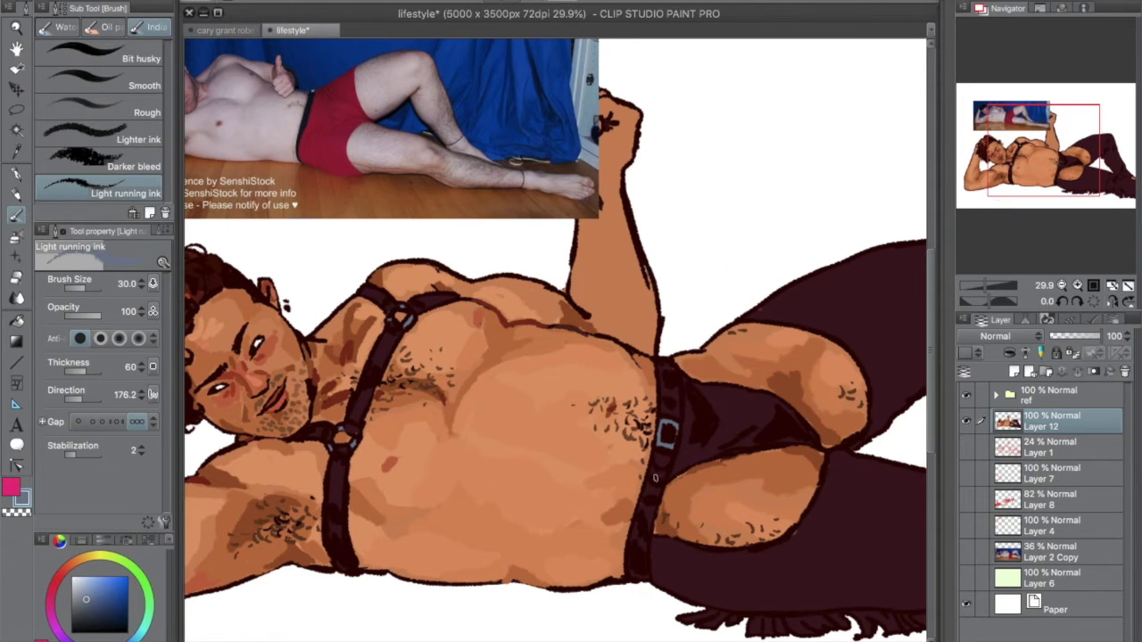
{"action": "key", "text": "c"}
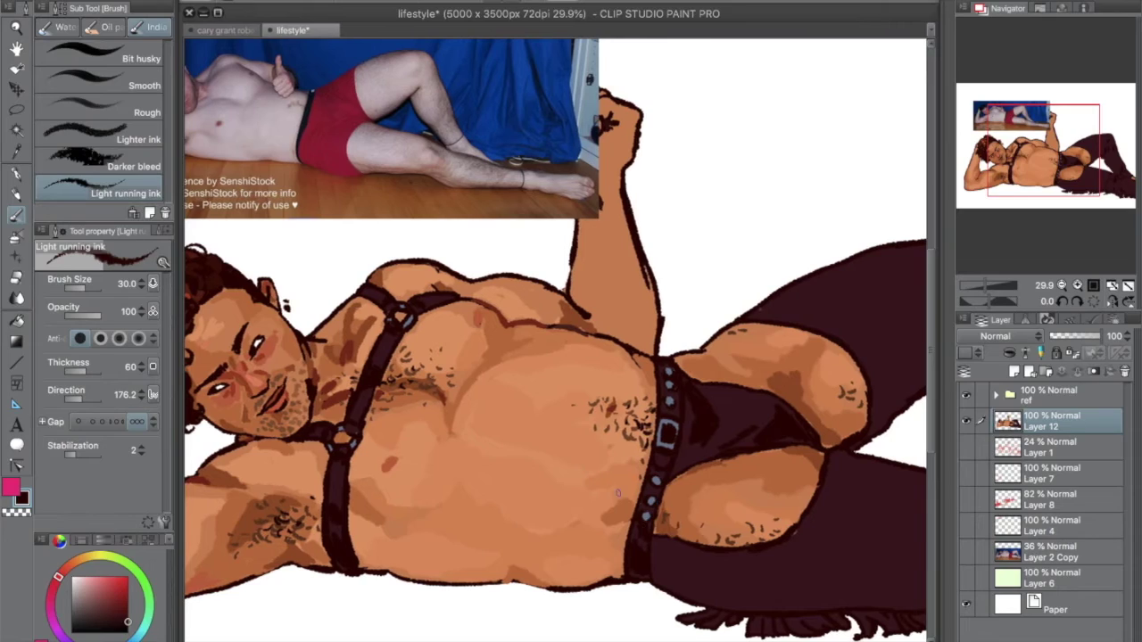
Step: Paint soft highlights on the belly and propped arm with sampled light skin tones at brush sizes 84.8 and 68.7
{"action": "mouse_move", "coordinate": [571, 268]}
{"action": "left_mouse_down"}
{"action": "mouse_move", "coordinate": [665, 294]}
{"action": "mouse_move", "coordinate": [649, 268]}
{"action": "mouse_move", "coordinate": [586, 252]}
{"action": "left_mouse_up"}
{"action": "left_click", "coordinate": [553, 348], "text": "alt"}
{"action": "left_click_drag", "start_coordinate": [71, 288], "coordinate": [89, 287]}
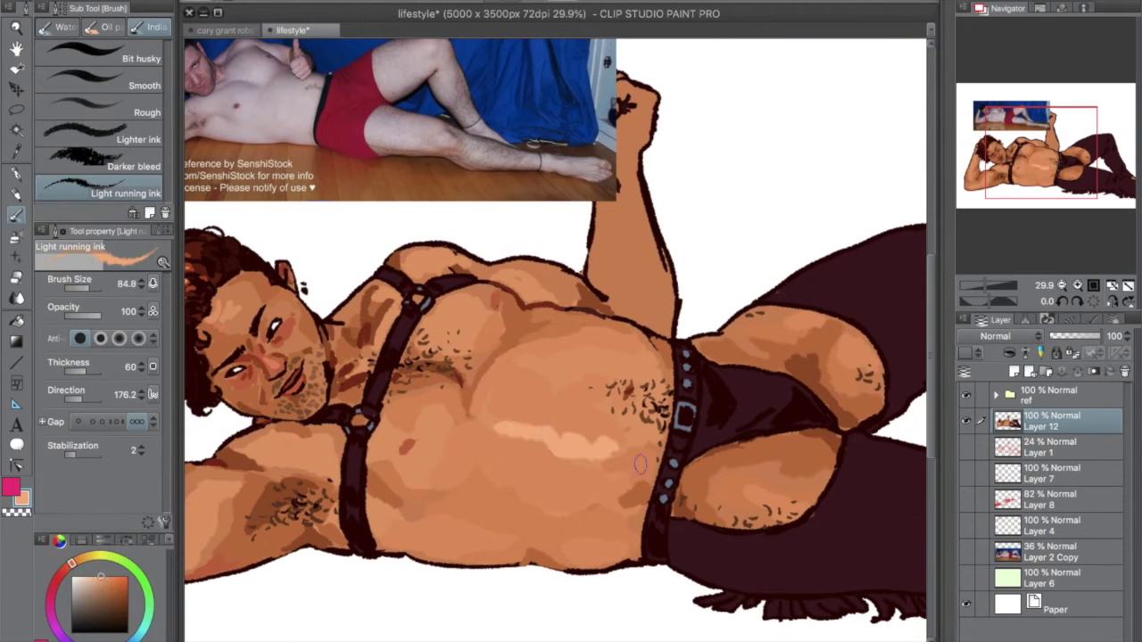
{"action": "left_click", "coordinate": [303, 464], "text": "alt"}
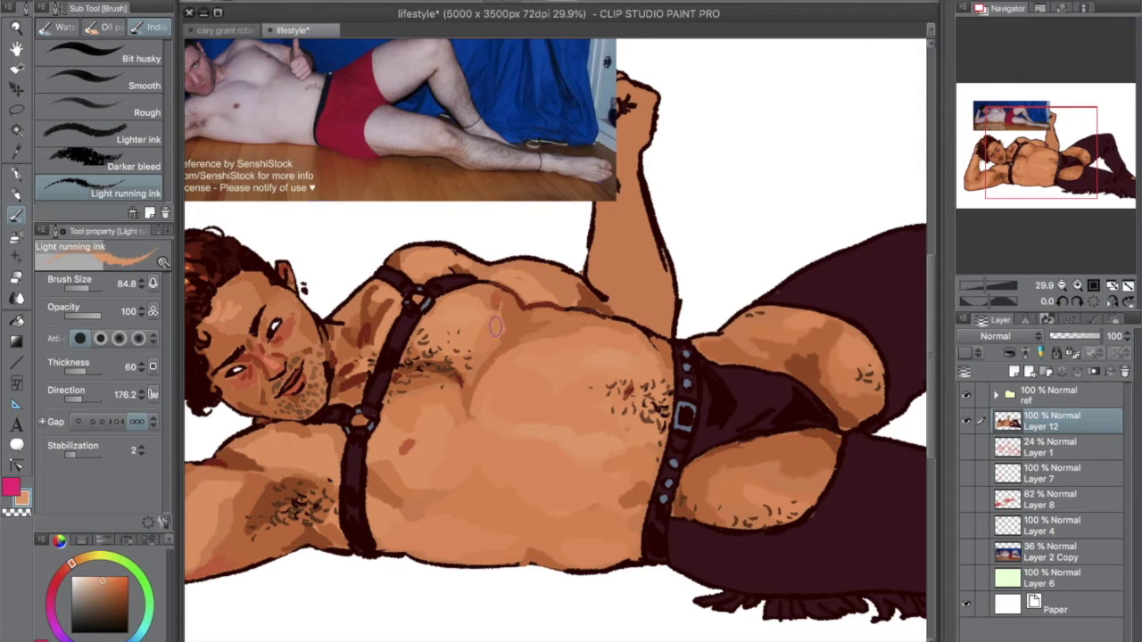
{"action": "mouse_move", "coordinate": [571, 357]}
{"action": "left_mouse_down"}
{"action": "mouse_move", "coordinate": [284, 224]}
{"action": "mouse_move", "coordinate": [436, 339]}
{"action": "mouse_move", "coordinate": [665, 377]}
{"action": "left_mouse_up"}
{"action": "left_click", "coordinate": [82, 288]}
{"action": "left_click_drag", "start_coordinate": [290, 521], "coordinate": [392, 440]}
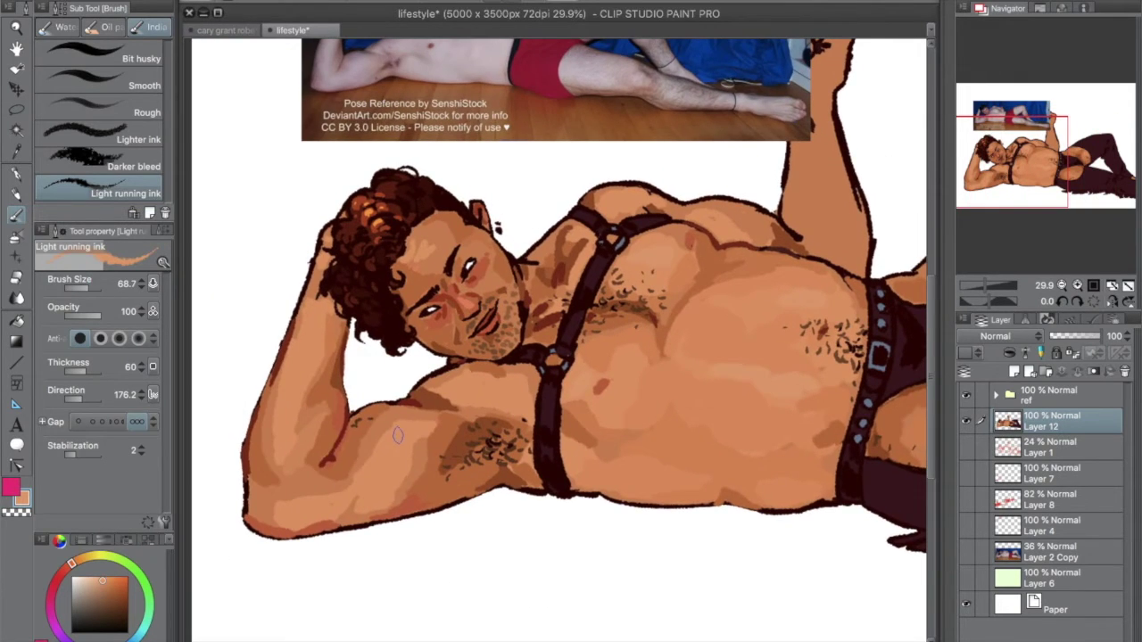
Step: Add fine brown hair strokes to the far side of the chest at brush size 30
{"action": "left_click", "coordinate": [71, 288]}
{"action": "left_click", "coordinate": [338, 352], "text": "alt"}
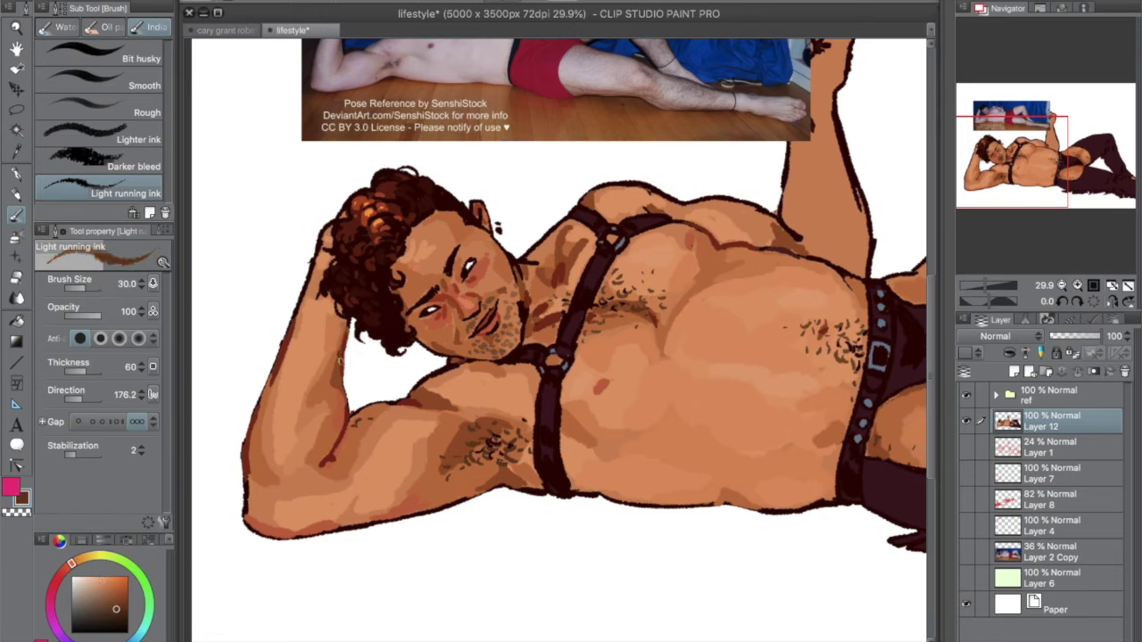
{"action": "left_click_drag", "start_coordinate": [846, 343], "coordinate": [738, 392]}
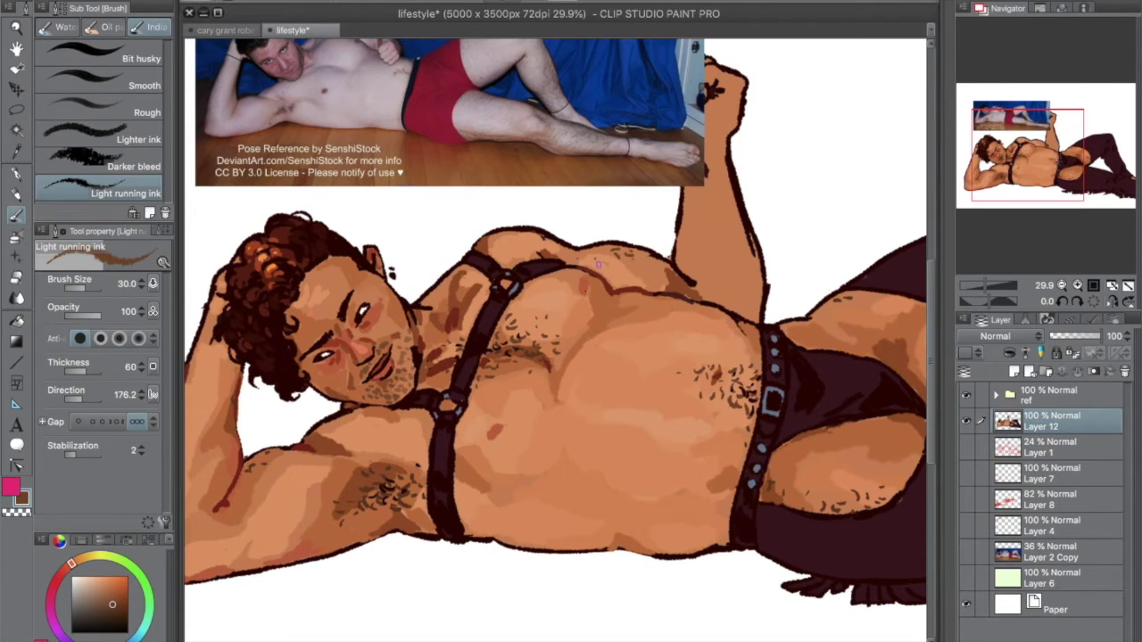
Step: Move the ref folder's photo clear of the raised hand and make Layer 12 active for painting again
{"action": "left_click_drag", "start_coordinate": [713, 212], "coordinate": [607, 288]}
{"action": "left_click", "coordinate": [994, 394]}
{"action": "left_click", "coordinate": [966, 419]}
{"action": "key", "text": "k"}
{"action": "left_click", "coordinate": [966, 446]}
{"action": "left_click", "coordinate": [966, 446]}
{"action": "left_click", "coordinate": [966, 419]}
{"action": "key", "text": "b"}
{"action": "left_click_drag", "start_coordinate": [624, 384], "coordinate": [749, 321]}
{"action": "left_click", "coordinate": [994, 394]}
{"action": "left_click", "coordinate": [1052, 419]}
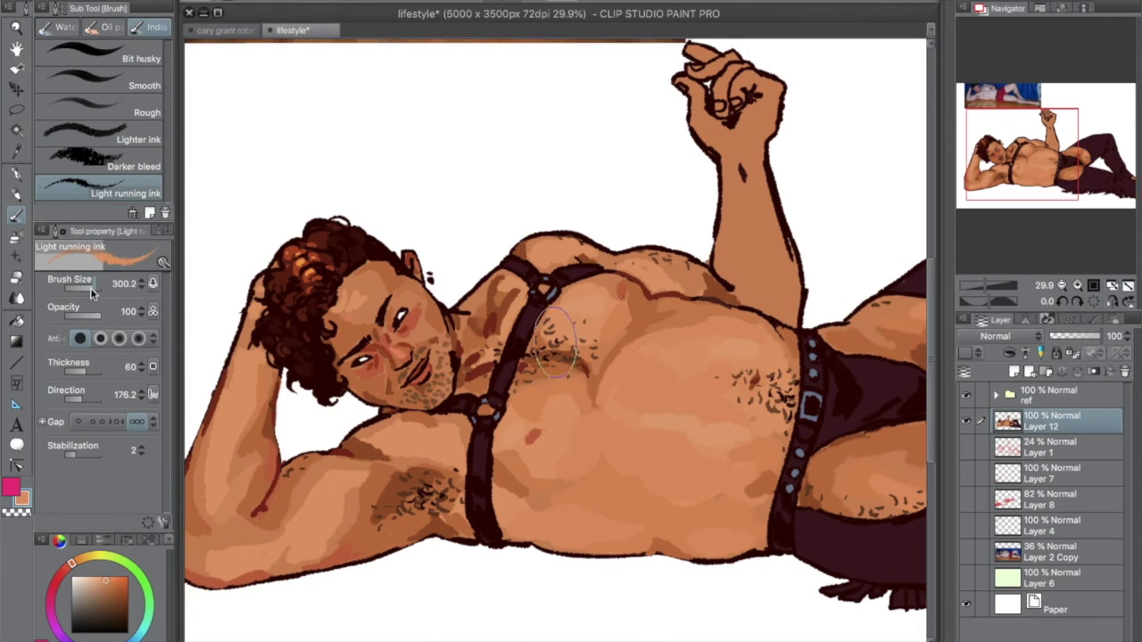
Step: Shade the raised forearm in light and brown skin tones, and add reddish accents at wrist and elbow at brush size 29.6
{"action": "left_click_drag", "start_coordinate": [758, 268], "coordinate": [780, 313]}
{"action": "left_click", "coordinate": [767, 286], "text": "alt"}
{"action": "left_click_drag", "start_coordinate": [785, 223], "coordinate": [776, 317]}
{"action": "left_click_drag", "start_coordinate": [727, 223], "coordinate": [718, 286]}
{"action": "left_click", "coordinate": [89, 287]}
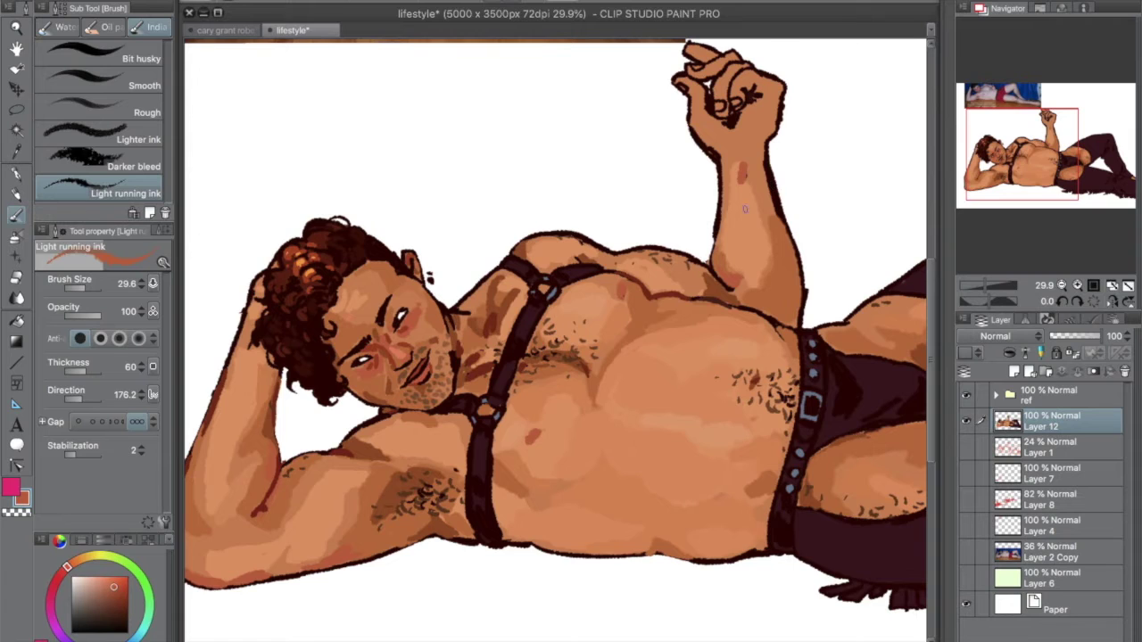
Step: Colour the fingers of the raised hand in reddish tones and shade the palm and wrist with sampled browns
{"action": "scroll", "coordinate": [745, 209], "scroll_direction": "up", "scroll_amount": 2}
{"action": "left_click", "coordinate": [700, 126], "text": "alt"}
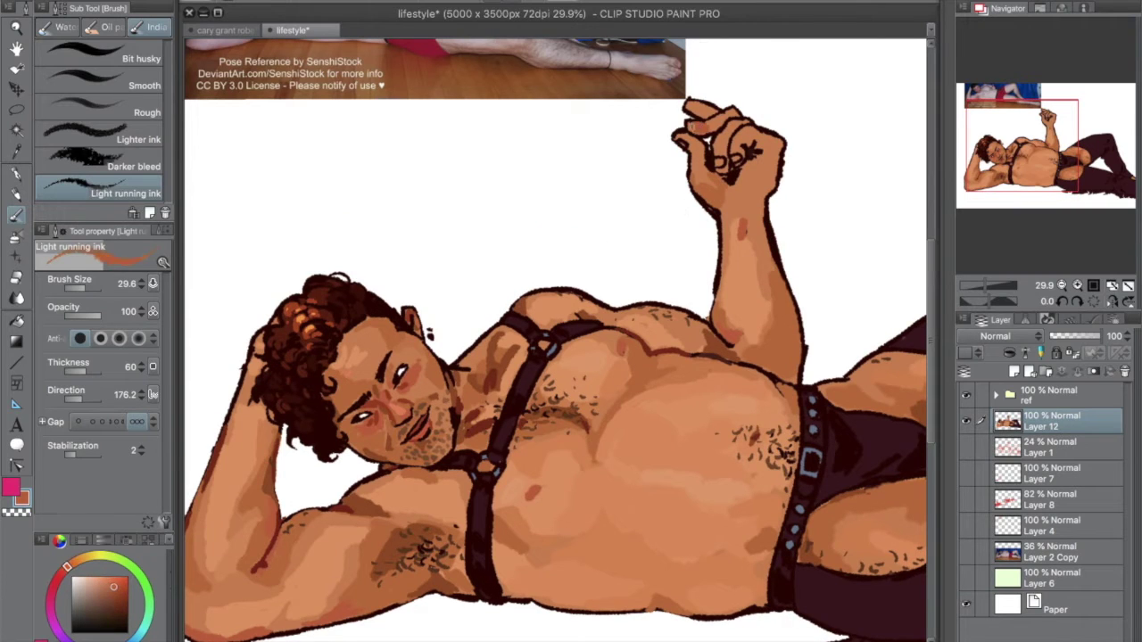
{"action": "left_click", "coordinate": [124, 594]}
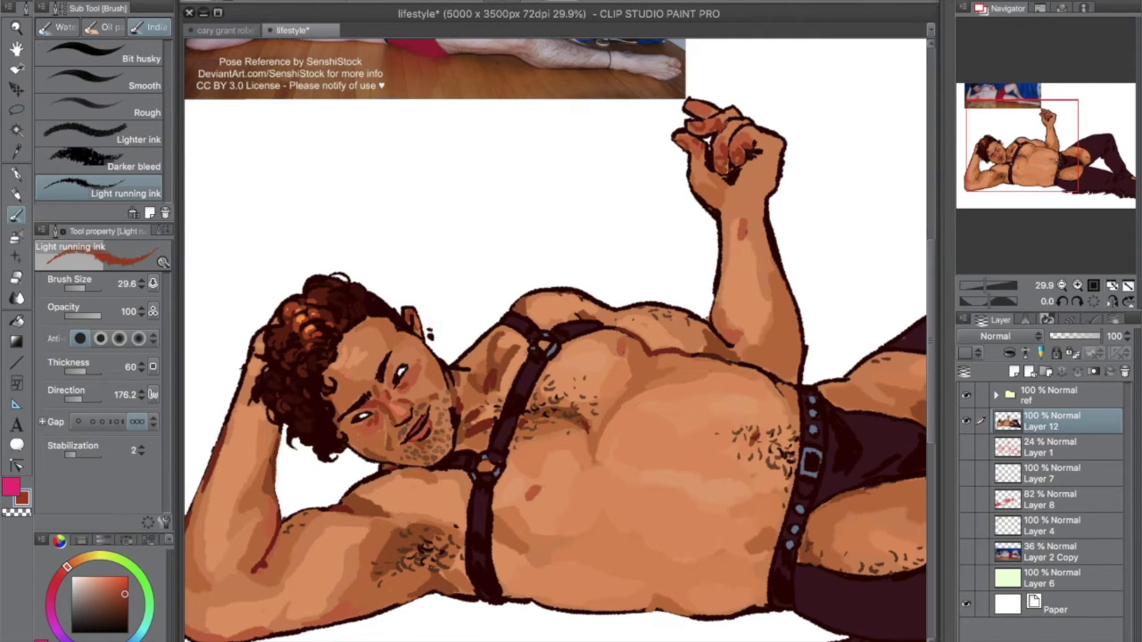
{"action": "left_click", "coordinate": [723, 127], "text": "alt"}
{"action": "left_click", "coordinate": [719, 189], "text": "alt"}
{"action": "left_click_drag", "start_coordinate": [766, 182], "coordinate": [760, 159]}
Step: Add a brown shadow beneath the raised arm's elbow and blend lighter skin tones along the forearm at brush size 45.1
{"action": "left_click", "coordinate": [718, 338], "text": "alt"}
{"action": "left_click_drag", "start_coordinate": [745, 362], "coordinate": [781, 375]}
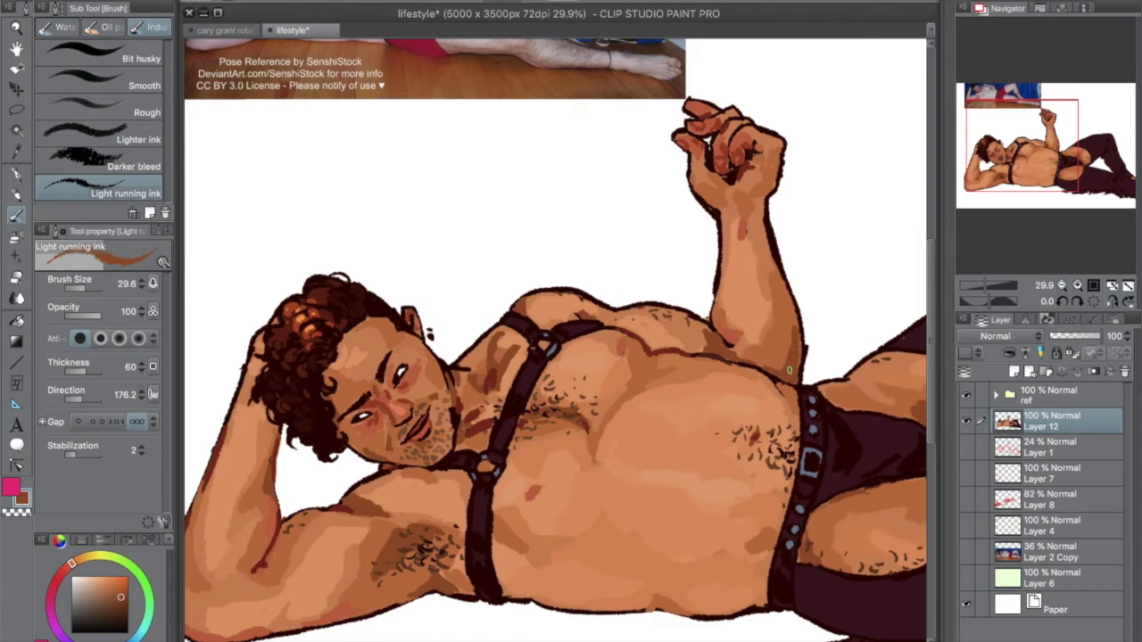
{"action": "left_click_drag", "start_coordinate": [90, 287], "coordinate": [84, 287]}
{"action": "left_click", "coordinate": [750, 321], "text": "alt"}
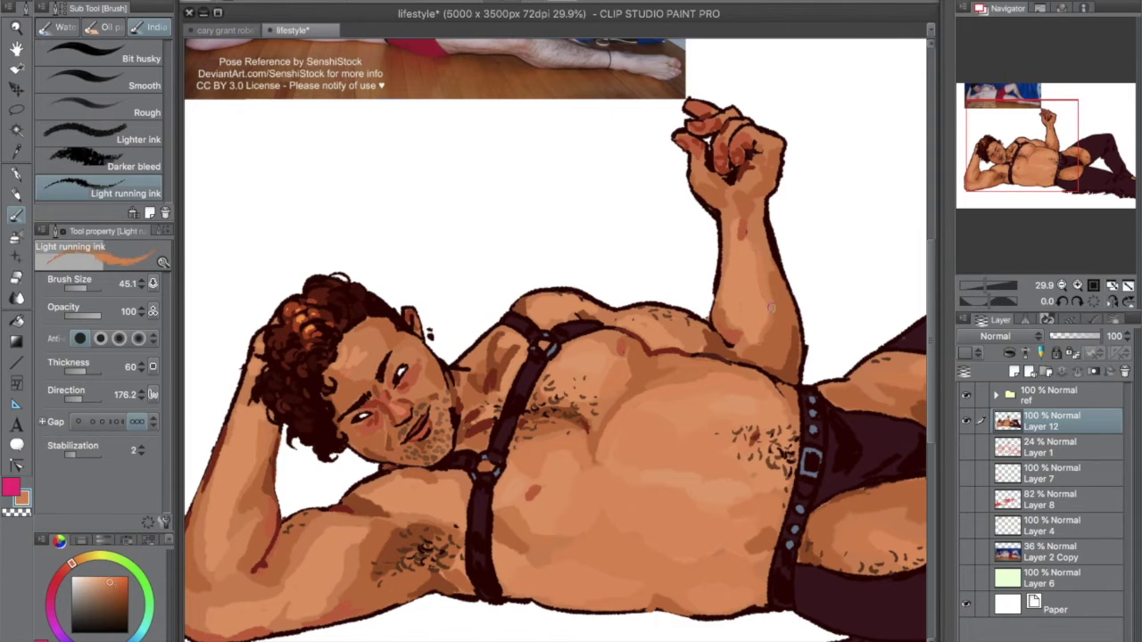
{"action": "left_click_drag", "start_coordinate": [762, 386], "coordinate": [789, 337]}
{"action": "left_click", "coordinate": [739, 294], "text": "alt"}
{"action": "left_click_drag", "start_coordinate": [88, 288], "coordinate": [83, 287]}
{"action": "key", "text": "bracketright"}
{"action": "key", "text": "bracketright"}
{"action": "key", "text": "bracketright"}
{"action": "left_click", "coordinate": [762, 301], "text": "alt"}
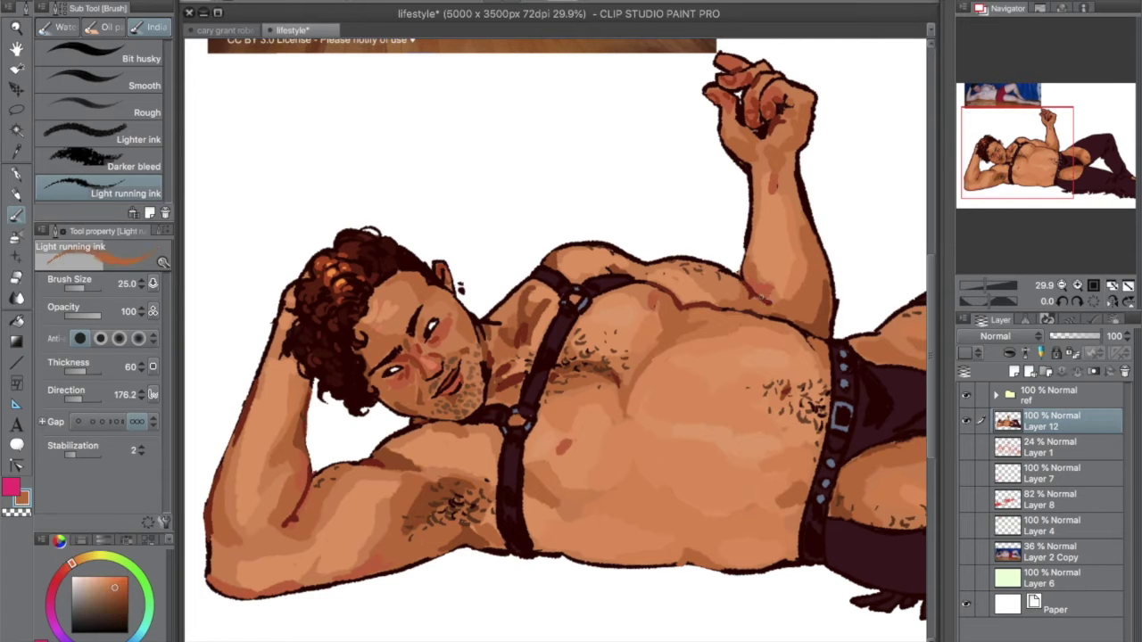
Step: Paint light peach fingernails on the fingers of the raised hand at brush size 25 and save the illustration
{"action": "left_click", "coordinate": [349, 373], "text": "alt"}
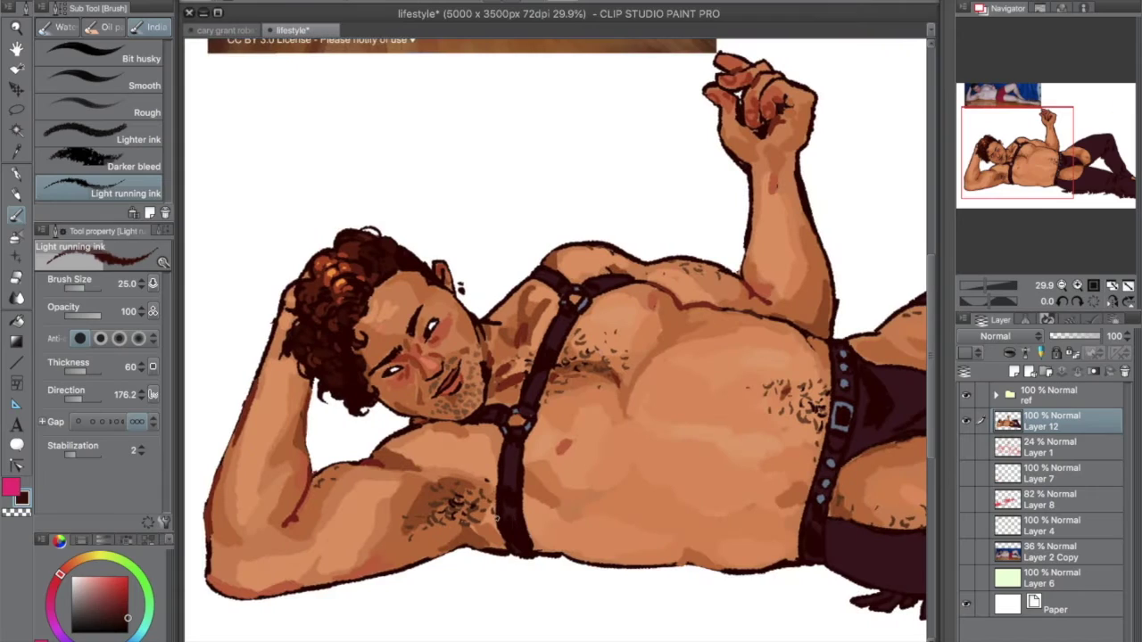
{"action": "left_click", "coordinate": [628, 413], "text": "alt"}
{"action": "left_click_drag", "start_coordinate": [628, 413], "coordinate": [468, 333]}
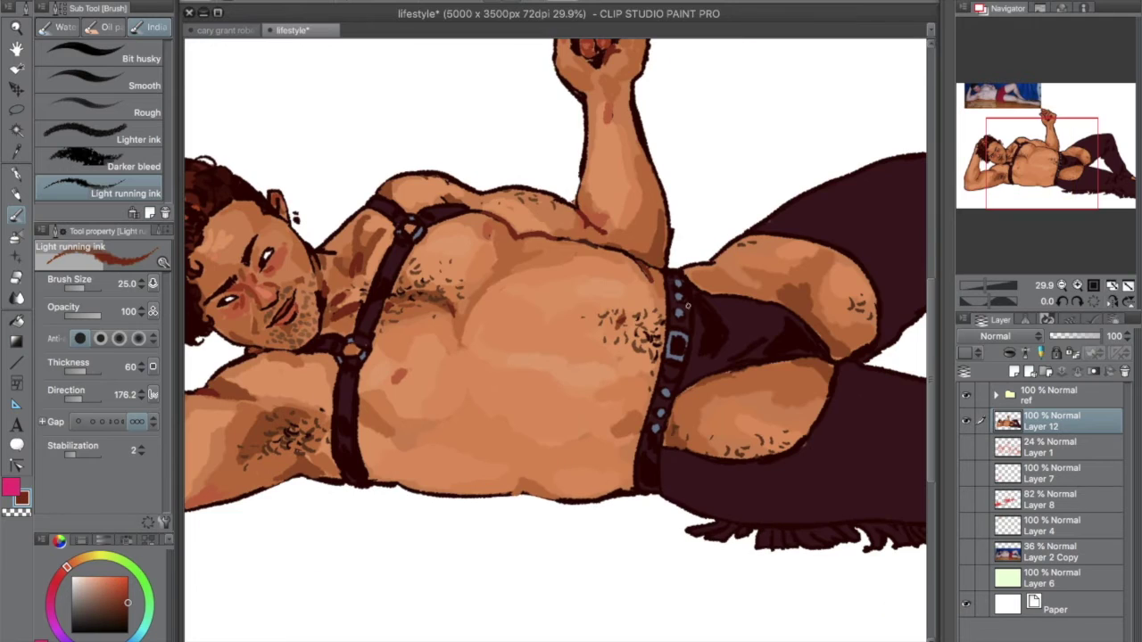
{"action": "left_click_drag", "start_coordinate": [370, 332], "coordinate": [513, 412]}
{"action": "scroll", "coordinate": [640, 466], "scroll_direction": "right", "scroll_amount": 10}
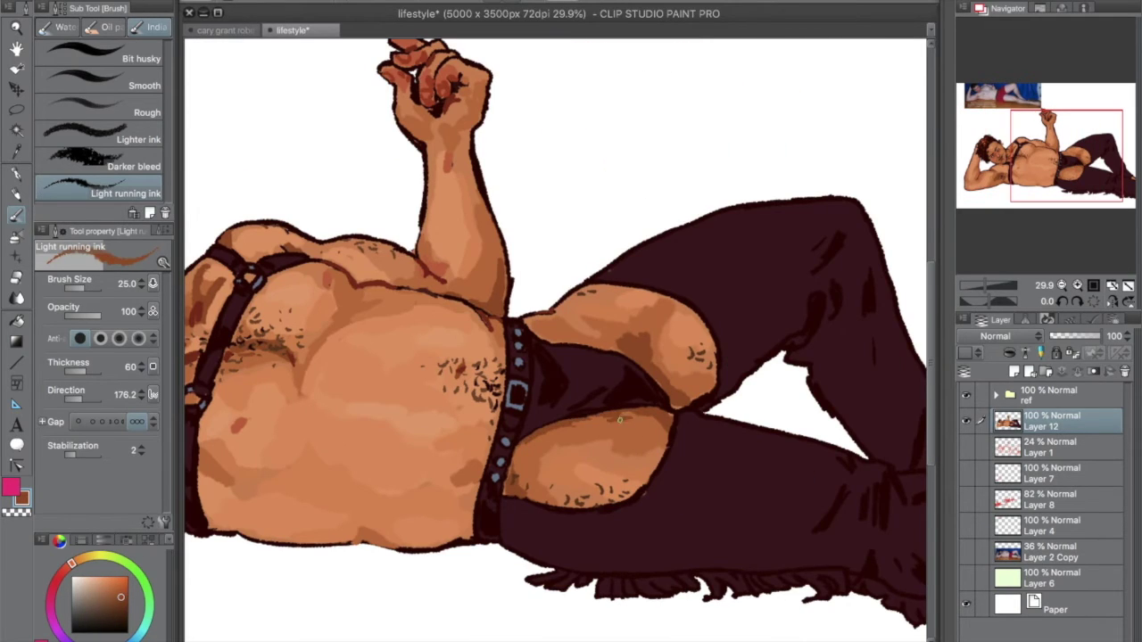
{"action": "scroll", "coordinate": [615, 481], "scroll_direction": "left", "scroll_amount": 5}
{"action": "scroll", "coordinate": [614, 481], "scroll_direction": "up", "scroll_amount": 3}
{"action": "scroll", "coordinate": [678, 223], "scroll_direction": "up", "scroll_amount": 5}
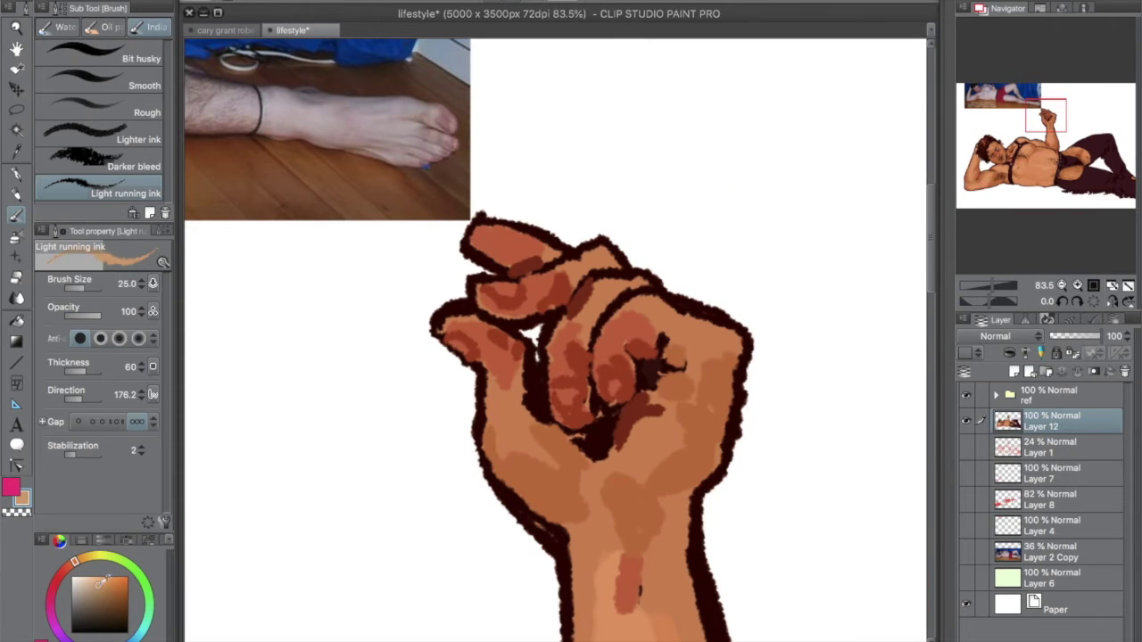
{"action": "left_click_drag", "start_coordinate": [492, 284], "coordinate": [514, 295]}
{"action": "mouse_move", "coordinate": [560, 389]}
{"action": "left_mouse_down"}
{"action": "mouse_move", "coordinate": [574, 401]}
{"action": "mouse_move", "coordinate": [617, 387]}
{"action": "left_mouse_up"}
{"action": "left_click", "coordinate": [461, 347]}
{"action": "left_click_drag", "start_coordinate": [437, 328], "coordinate": [442, 338]}
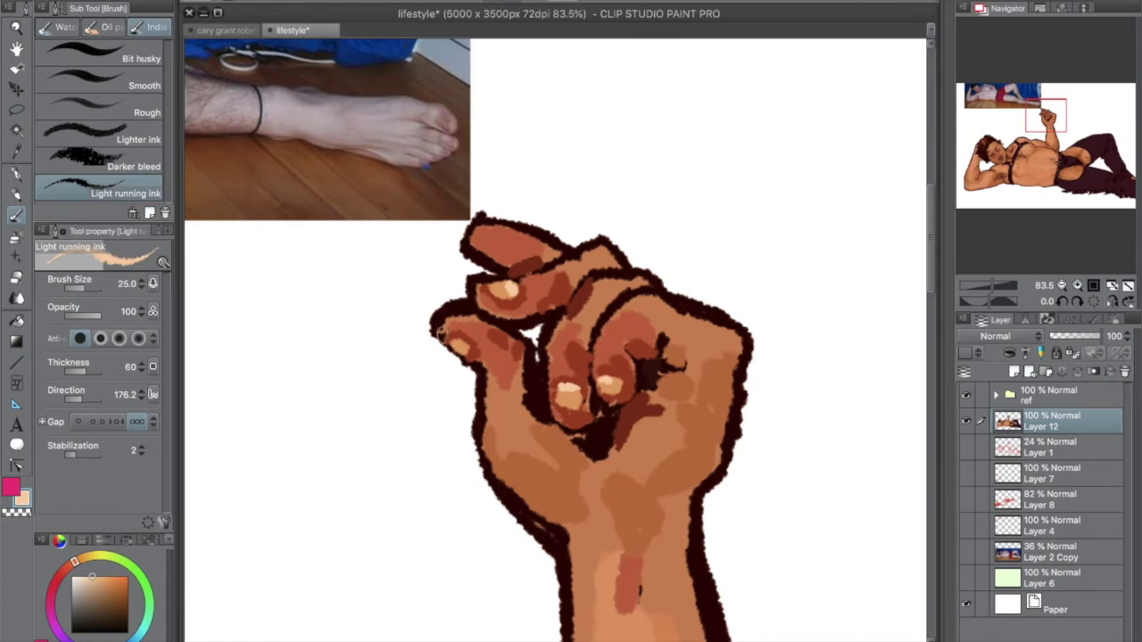
{"action": "left_click", "coordinate": [439, 332], "text": "alt"}
{"action": "left_click", "coordinate": [1124, 285]}
{"action": "key", "text": "ctrl+s"}
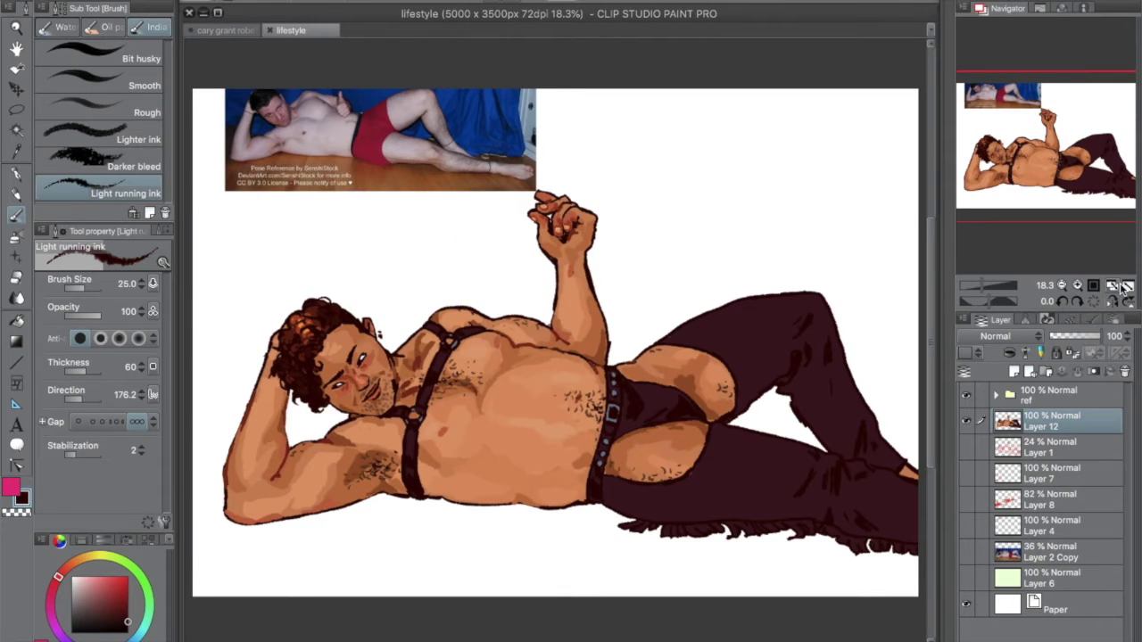
Step: Shade both trouser legs with near-black folds and shadows at brush size 55.6
{"action": "left_click", "coordinate": [93, 290]}
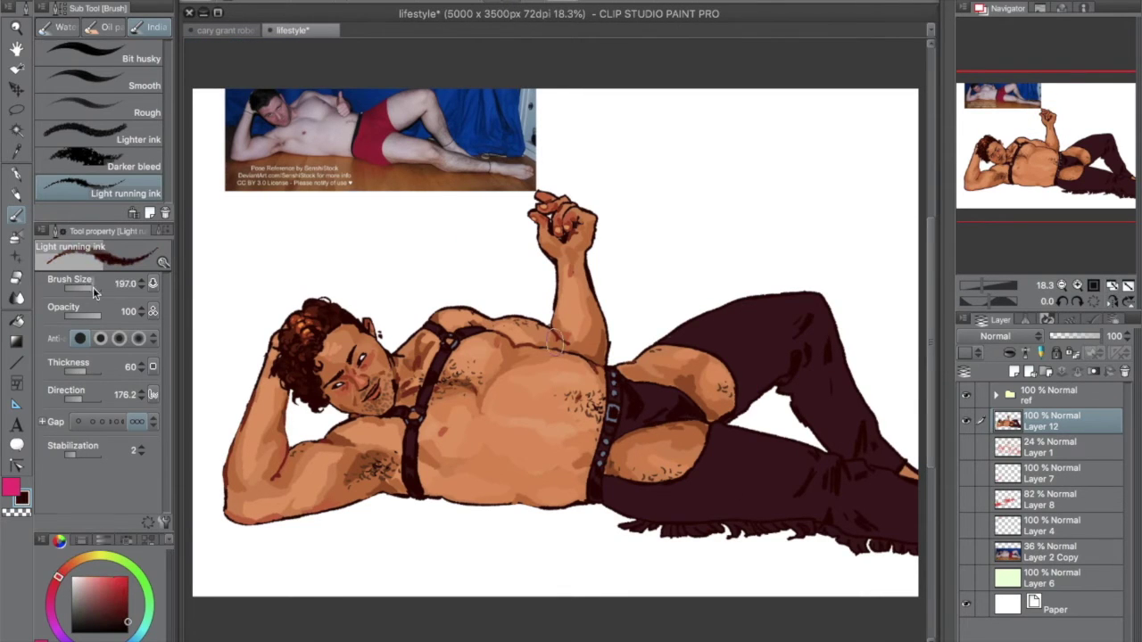
{"action": "left_click_drag", "start_coordinate": [614, 508], "coordinate": [825, 499]}
{"action": "mouse_move", "coordinate": [834, 371]}
{"action": "left_mouse_down"}
{"action": "mouse_move", "coordinate": [678, 365]}
{"action": "mouse_move", "coordinate": [739, 444]}
{"action": "left_mouse_up"}
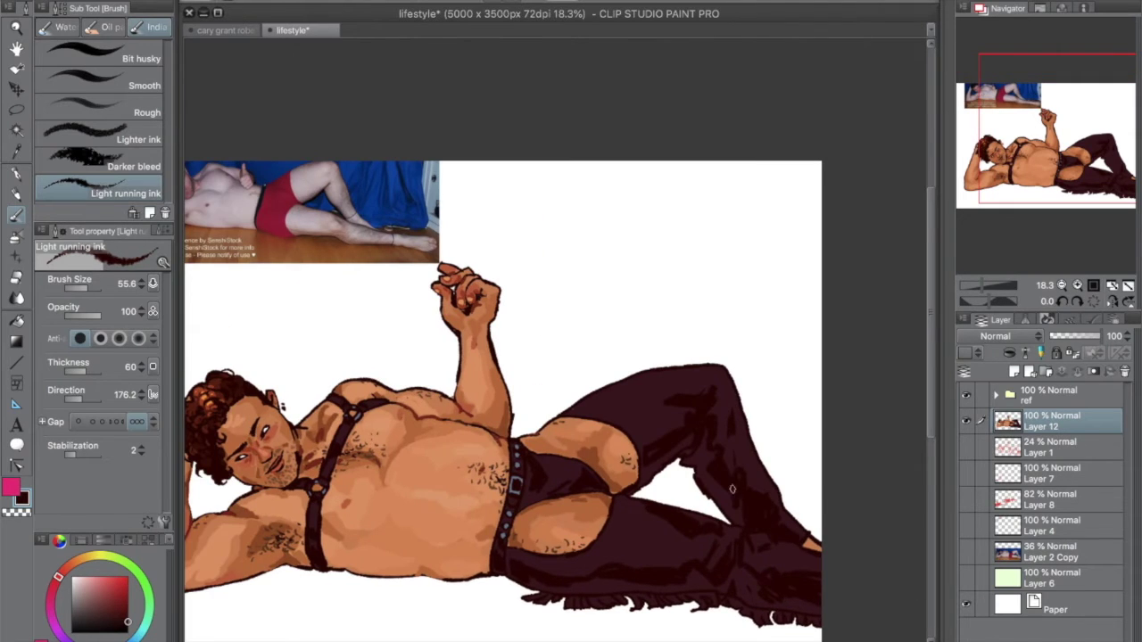
Step: Add purple highlights along the lower trouser leg, the raised thigh and the knee
{"action": "scroll", "coordinate": [718, 424], "scroll_direction": "left", "scroll_amount": 3}
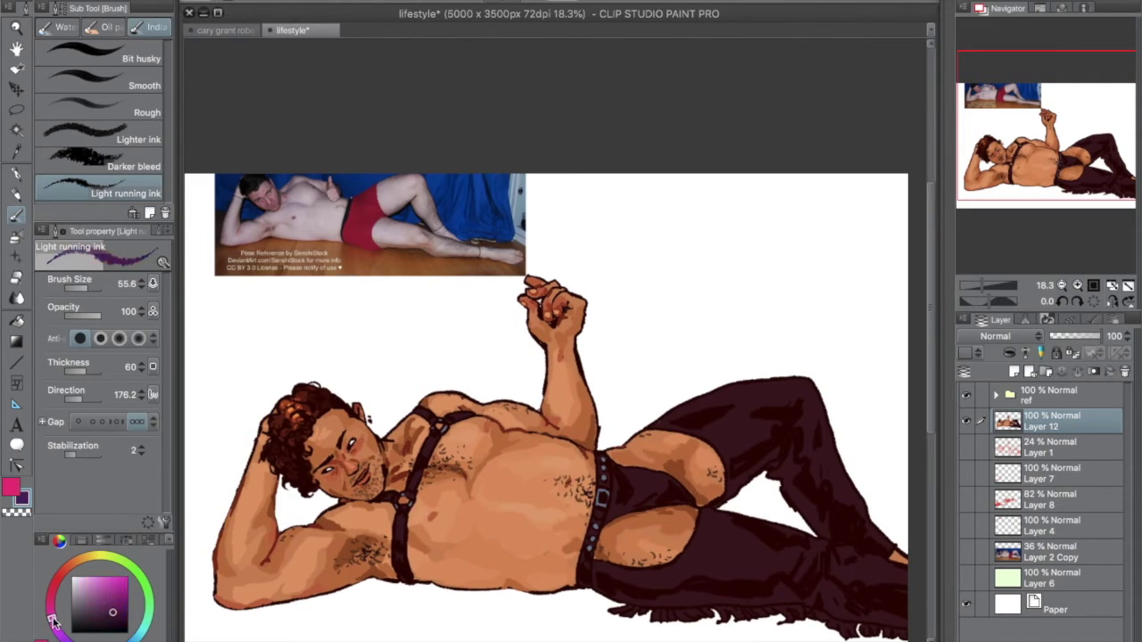
{"action": "left_click_drag", "start_coordinate": [701, 560], "coordinate": [803, 557]}
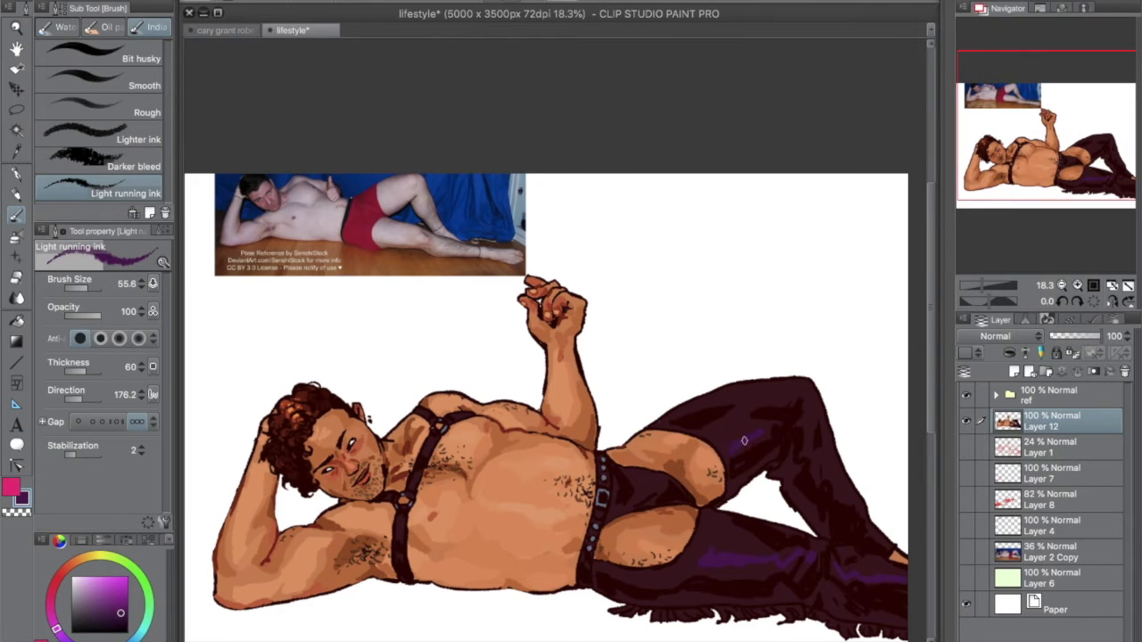
{"action": "left_click_drag", "start_coordinate": [794, 386], "coordinate": [745, 416]}
Step: Accent the purple highlights on the lower trouser leg and the knee with blue strokes
{"action": "left_click", "coordinate": [583, 508], "text": "alt"}
{"action": "mouse_move", "coordinate": [726, 555]}
{"action": "left_mouse_down"}
{"action": "mouse_move", "coordinate": [788, 559]}
{"action": "mouse_move", "coordinate": [772, 555]}
{"action": "left_mouse_up"}
{"action": "key", "text": "ctrl+z"}
{"action": "left_click", "coordinate": [731, 555], "text": "alt"}
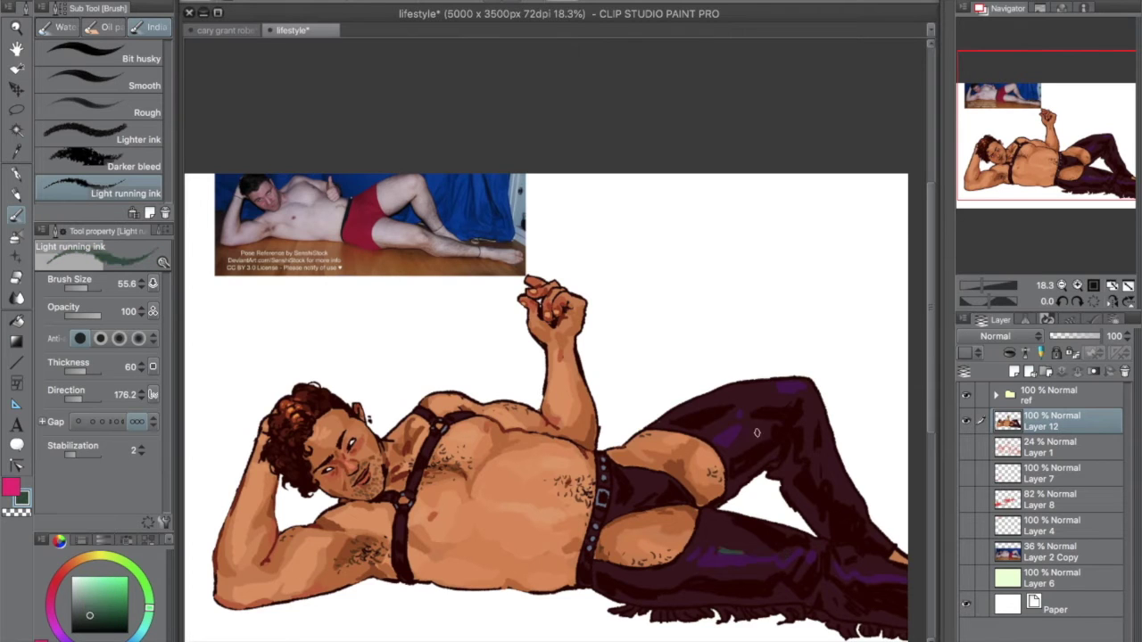
{"action": "left_click", "coordinate": [122, 612]}
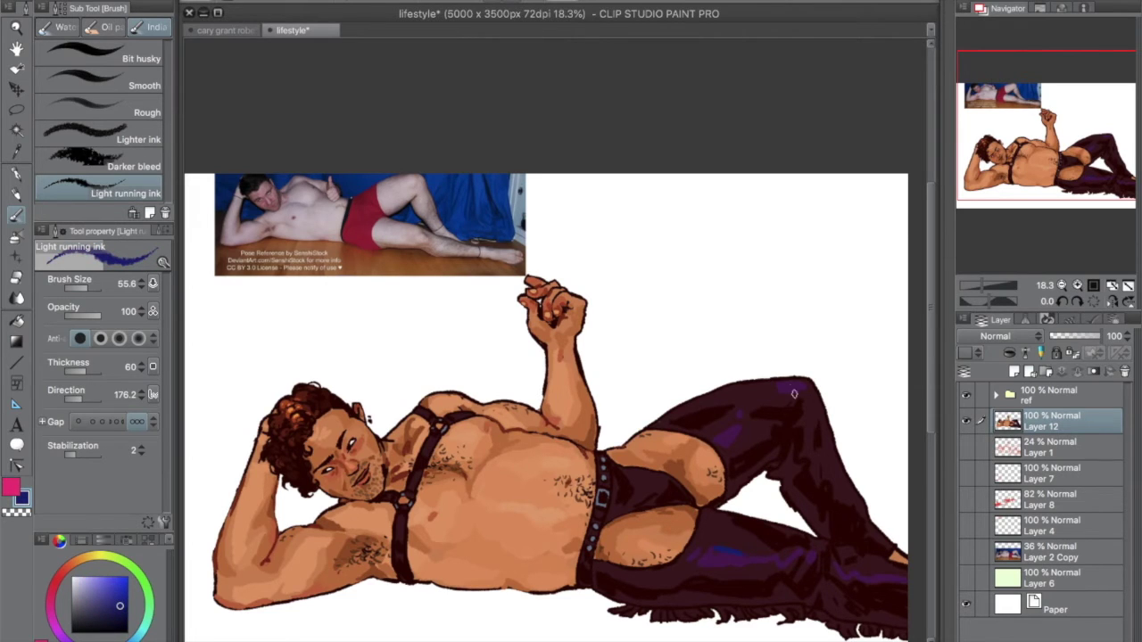
Step: Paint purple and magenta highlights on the chest harness straps
{"action": "left_click", "coordinate": [431, 443], "text": "alt"}
{"action": "left_click", "coordinate": [421, 499], "text": "alt"}
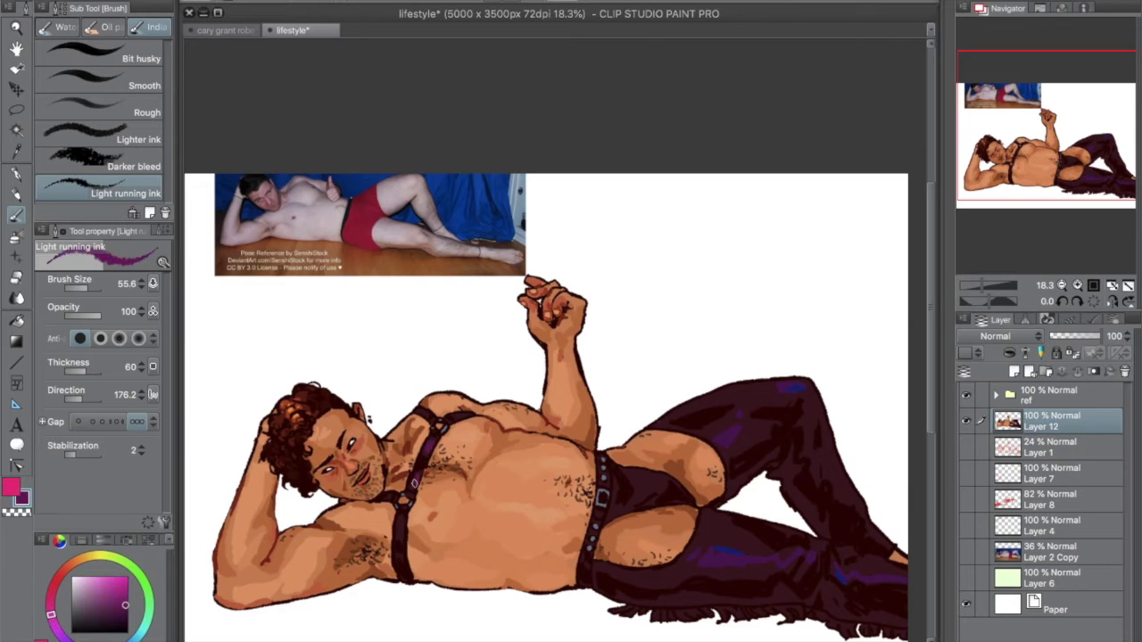
{"action": "left_click", "coordinate": [379, 524], "text": "alt"}
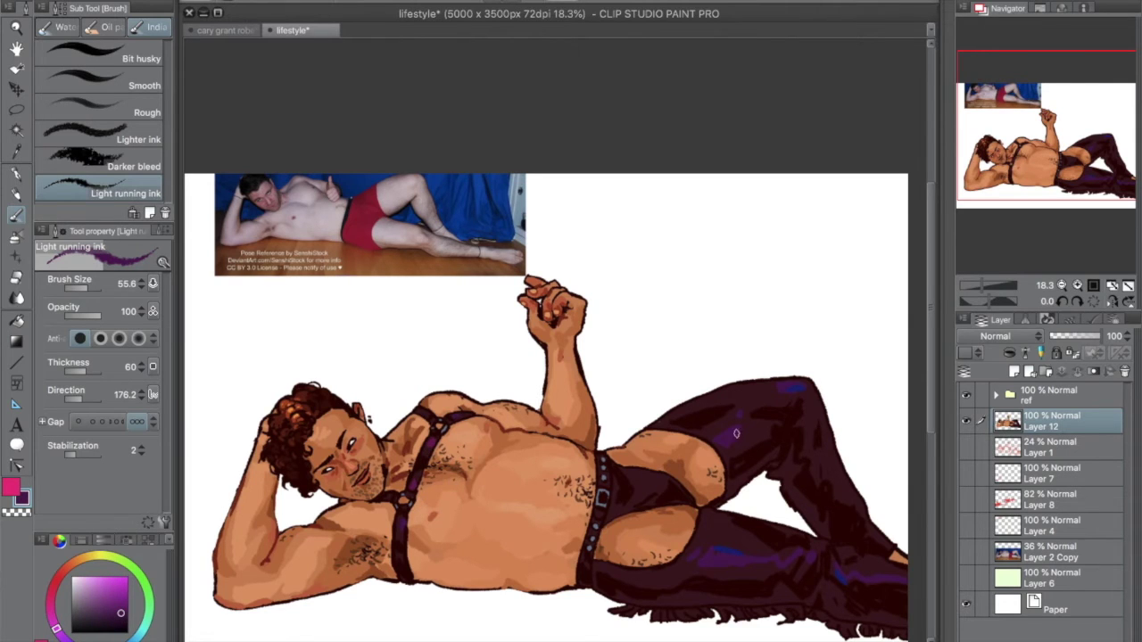
Step: Shade the fringe along the lower trouser leg in dark brown and deep red at brush size 36.5, and save the illustration
{"action": "mouse_move", "coordinate": [822, 479]}
{"action": "left_mouse_down"}
{"action": "mouse_move", "coordinate": [894, 416]}
{"action": "mouse_move", "coordinate": [867, 431]}
{"action": "left_mouse_up"}
{"action": "left_click", "coordinate": [680, 408], "text": "alt"}
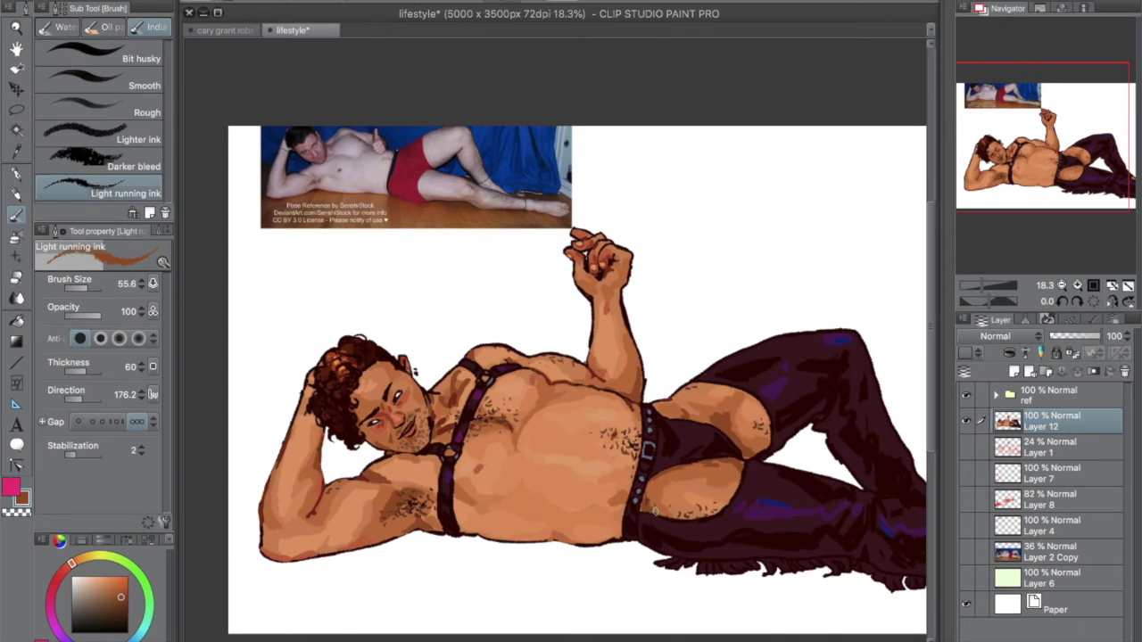
{"action": "scroll", "coordinate": [655, 512], "scroll_direction": "up", "scroll_amount": 5}
{"action": "left_click", "coordinate": [433, 325], "text": "alt"}
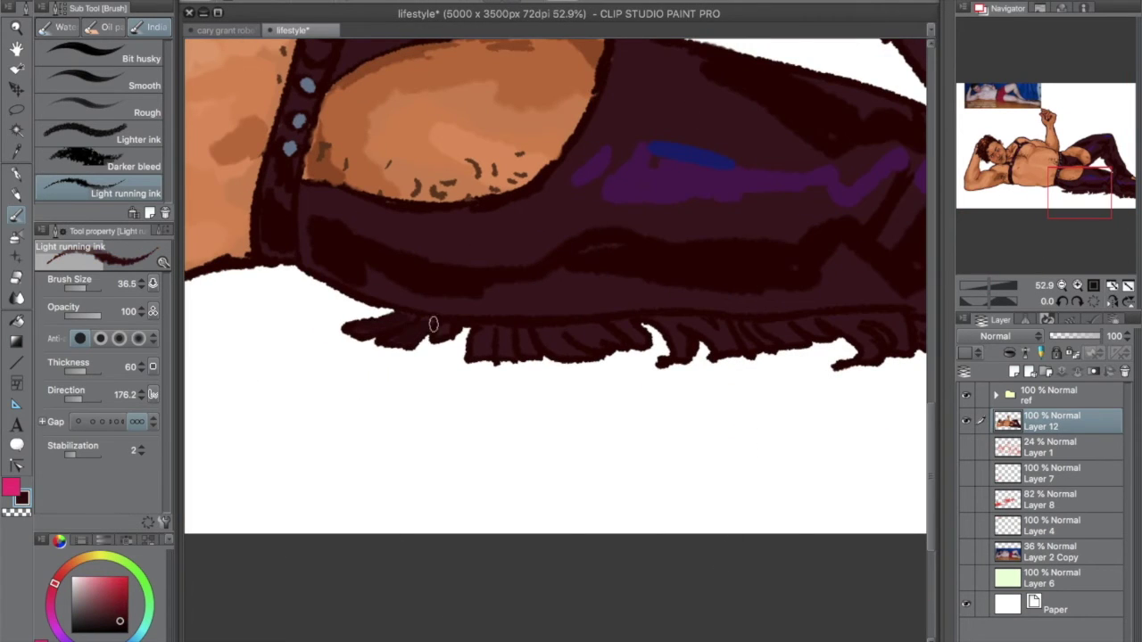
{"action": "left_click_drag", "start_coordinate": [834, 327], "coordinate": [612, 448]}
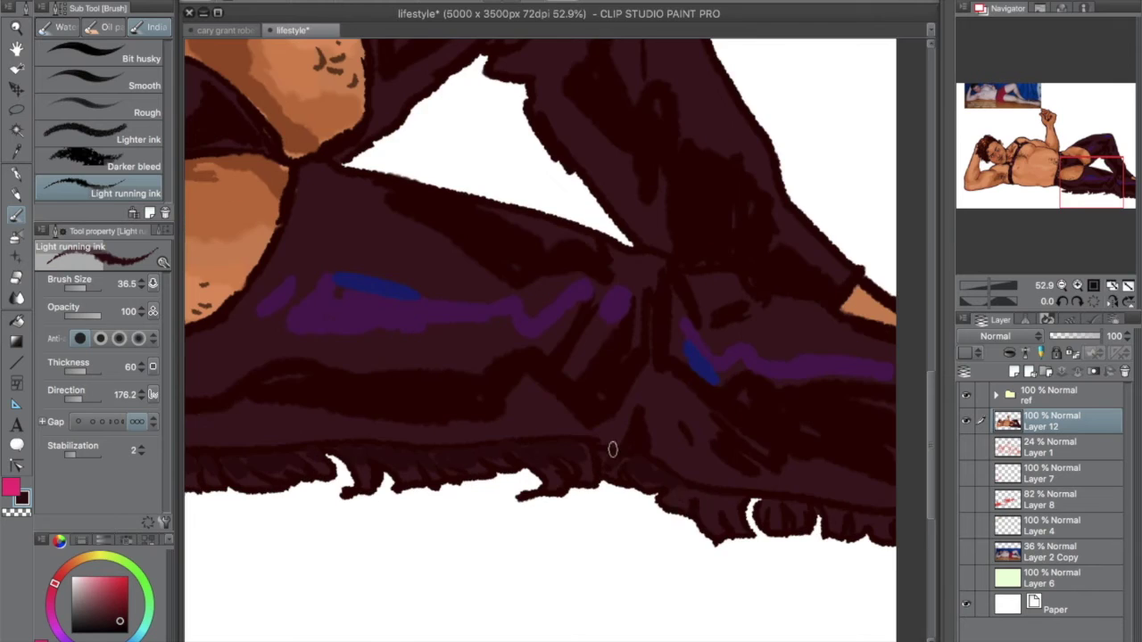
{"action": "left_click_drag", "start_coordinate": [270, 481], "coordinate": [498, 524]}
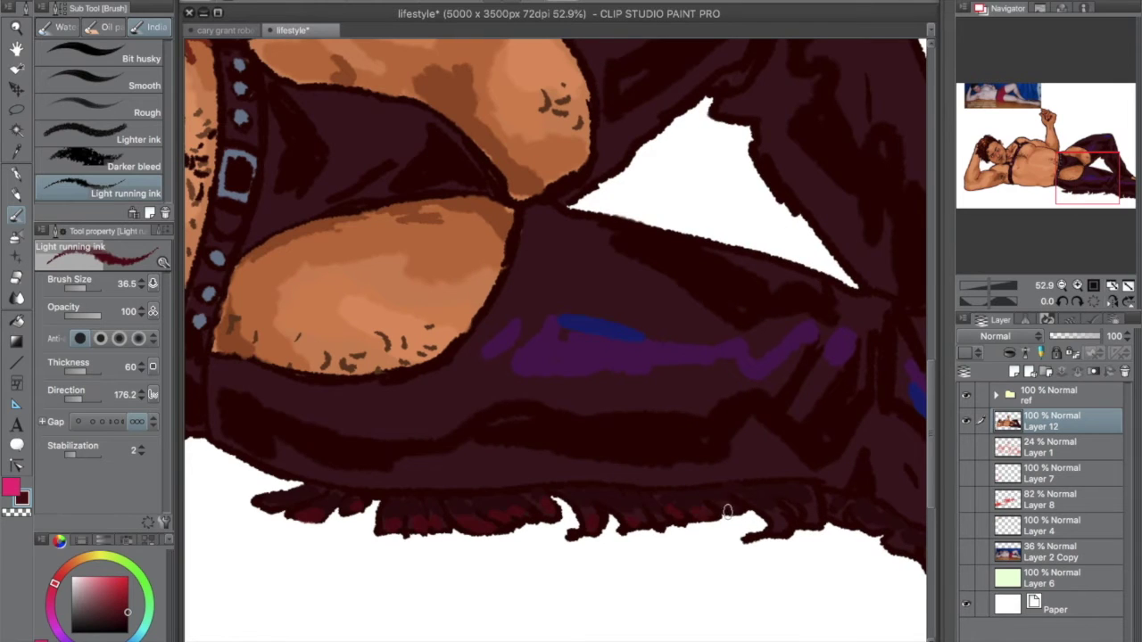
{"action": "scroll", "coordinate": [727, 511], "scroll_direction": "down", "scroll_amount": 3}
{"action": "key", "text": "ctrl+0"}
{"action": "key", "text": "ctrl+s"}
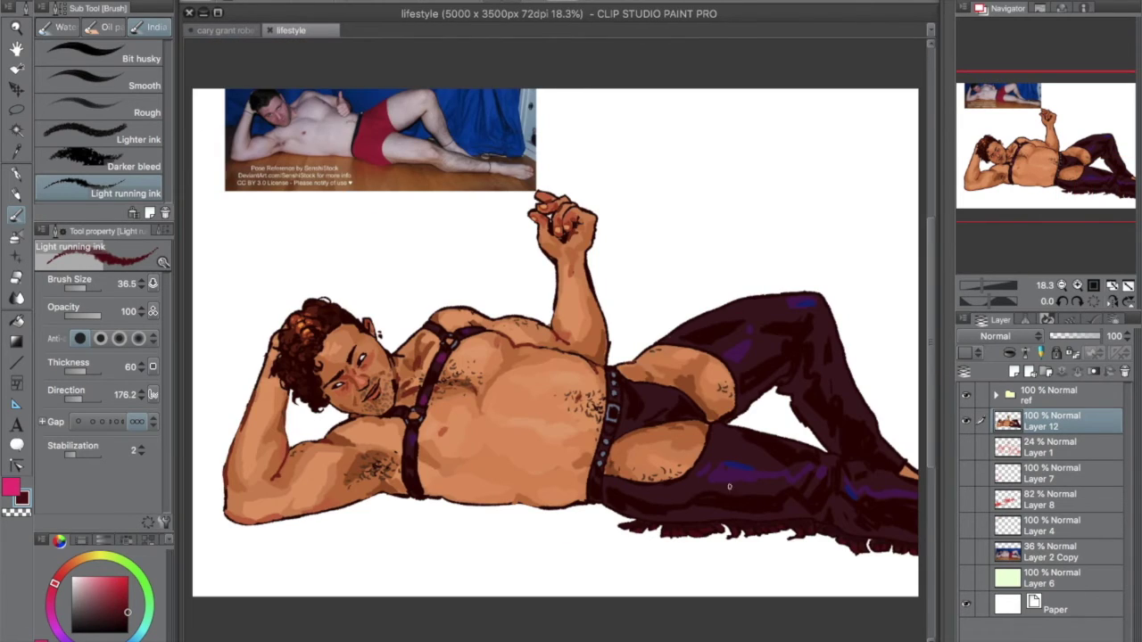
Step: Touch up the harness with purple highlights on the straps and blue-grey on the metal rings at brush size 25, and save
{"action": "left_click", "coordinate": [729, 486], "text": "alt"}
{"action": "left_click_drag", "start_coordinate": [728, 486], "coordinate": [699, 479]}
{"action": "scroll", "coordinate": [377, 426], "scroll_direction": "up", "scroll_amount": 10}
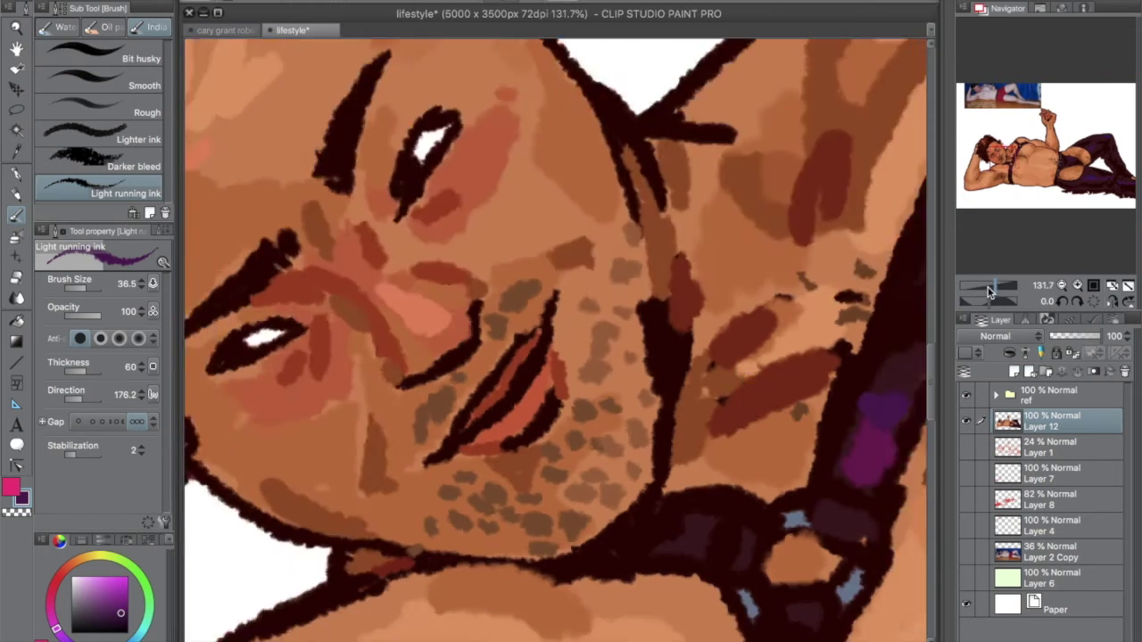
{"action": "left_click", "coordinate": [727, 366], "text": "alt"}
{"action": "left_click_drag", "start_coordinate": [733, 358], "coordinate": [696, 223]}
{"action": "left_click_drag", "start_coordinate": [691, 150], "coordinate": [721, 169]}
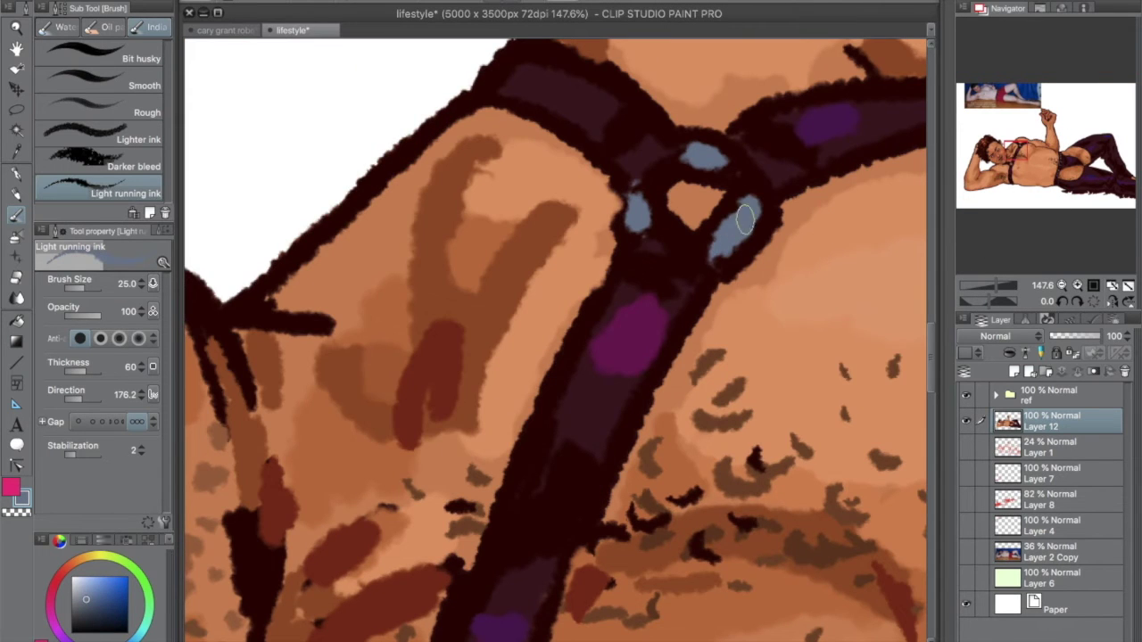
{"action": "left_click_drag", "start_coordinate": [749, 214], "coordinate": [718, 260]}
{"action": "left_click", "coordinate": [746, 152], "text": "alt"}
{"action": "left_click_drag", "start_coordinate": [533, 378], "coordinate": [499, 133]}
{"action": "scroll", "coordinate": [500, 357], "scroll_direction": "down", "scroll_amount": 5}
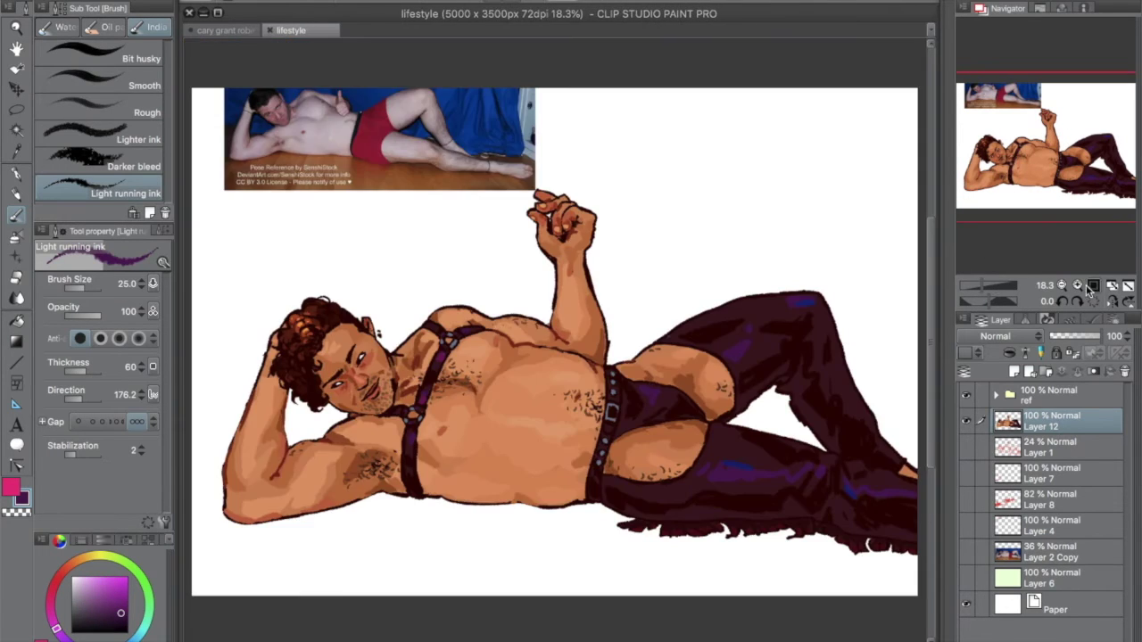
{"action": "scroll", "coordinate": [535, 357], "scroll_direction": "up", "scroll_amount": 4}
{"action": "left_click_drag", "start_coordinate": [892, 411], "coordinate": [708, 341]}
{"action": "scroll", "coordinate": [774, 374], "scroll_direction": "down", "scroll_amount": 4}
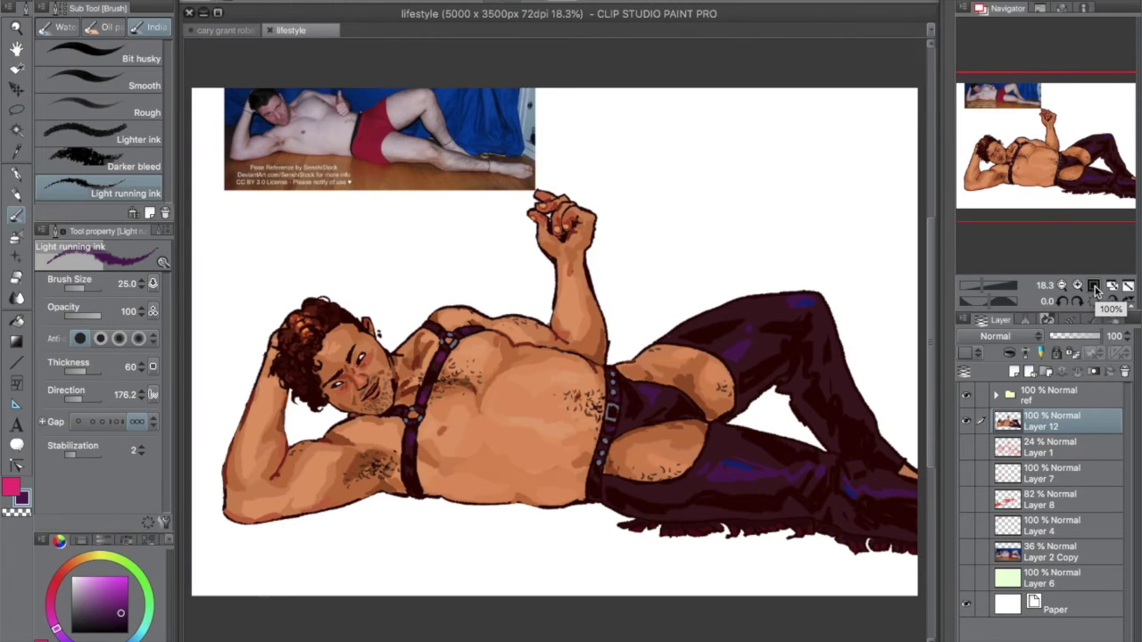
{"action": "scroll", "coordinate": [267, 383], "scroll_direction": "up", "scroll_amount": 7}
{"action": "scroll", "coordinate": [661, 440], "scroll_direction": "down", "scroll_amount": 2}
{"action": "scroll", "coordinate": [661, 440], "scroll_direction": "down", "scroll_amount": 5}
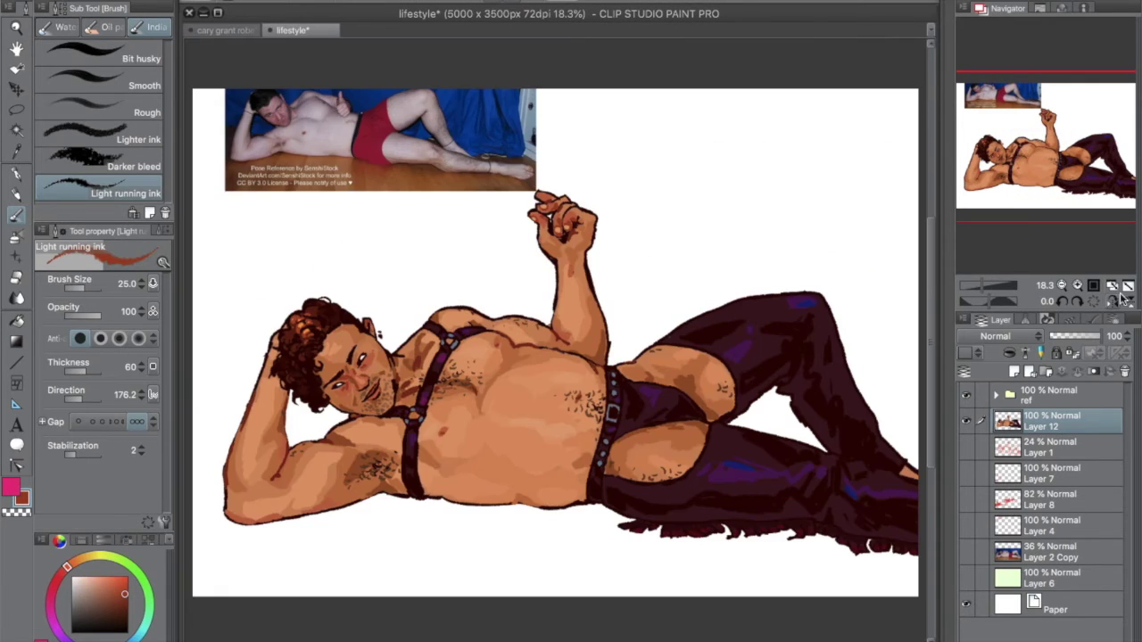
Step: Hide the ref folder, show Layer 7 above Layer 12 at 24% opacity, and add a new layer over it
{"action": "left_click", "coordinate": [965, 394]}
{"action": "left_click", "coordinate": [965, 473]}
{"action": "left_click_drag", "start_coordinate": [1017, 473], "coordinate": [1035, 418]}
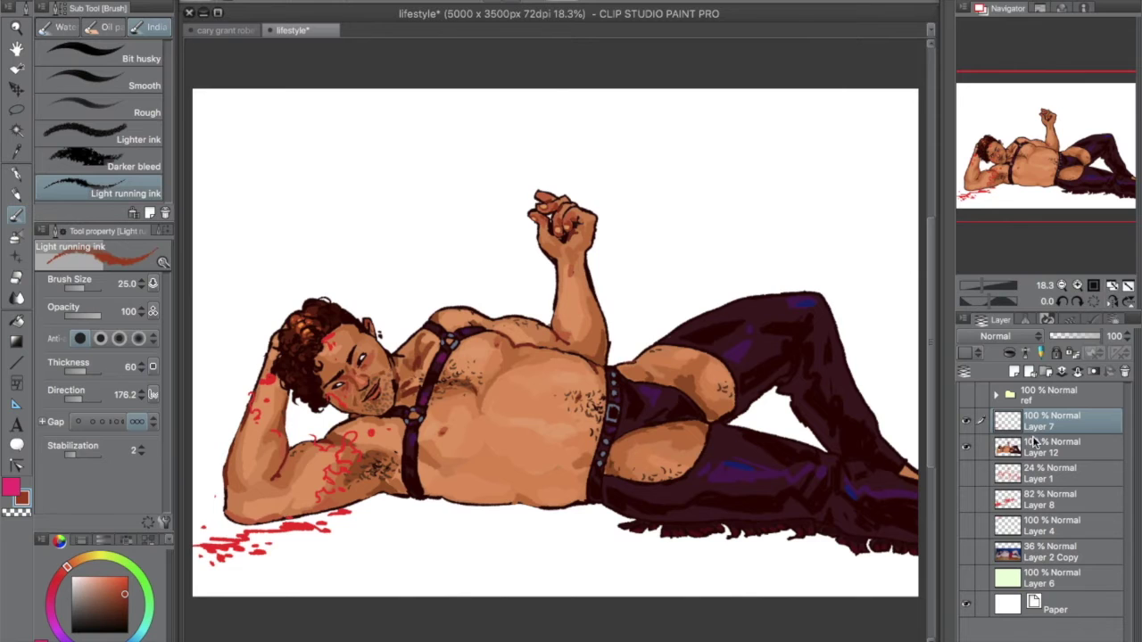
{"action": "left_click_drag", "start_coordinate": [1099, 335], "coordinate": [1062, 335]}
{"action": "left_click", "coordinate": [1013, 371]}
Step: Trace bright red drips and blots over the bent forearm and upper arm at brush size 36.5, following the faint Layer 7 sketch
{"action": "left_click_drag", "start_coordinate": [76, 288], "coordinate": [81, 291]}
{"action": "scroll", "coordinate": [268, 420], "scroll_direction": "up", "scroll_amount": 5}
{"action": "mouse_move", "coordinate": [502, 200]}
{"action": "left_mouse_down"}
{"action": "mouse_move", "coordinate": [517, 279]}
{"action": "mouse_move", "coordinate": [550, 291]}
{"action": "mouse_move", "coordinate": [576, 228]}
{"action": "left_mouse_up"}
{"action": "left_click_drag", "start_coordinate": [570, 376], "coordinate": [578, 442]}
{"action": "left_click_drag", "start_coordinate": [546, 169], "coordinate": [580, 191]}
{"action": "left_click_drag", "start_coordinate": [625, 375], "coordinate": [488, 348]}
{"action": "left_click_drag", "start_coordinate": [624, 441], "coordinate": [557, 491]}
{"action": "left_click_drag", "start_coordinate": [580, 401], "coordinate": [589, 446]}
{"action": "mouse_move", "coordinate": [589, 393]}
{"action": "left_mouse_down"}
{"action": "mouse_move", "coordinate": [688, 329]}
{"action": "mouse_move", "coordinate": [624, 352]}
{"action": "left_mouse_up"}
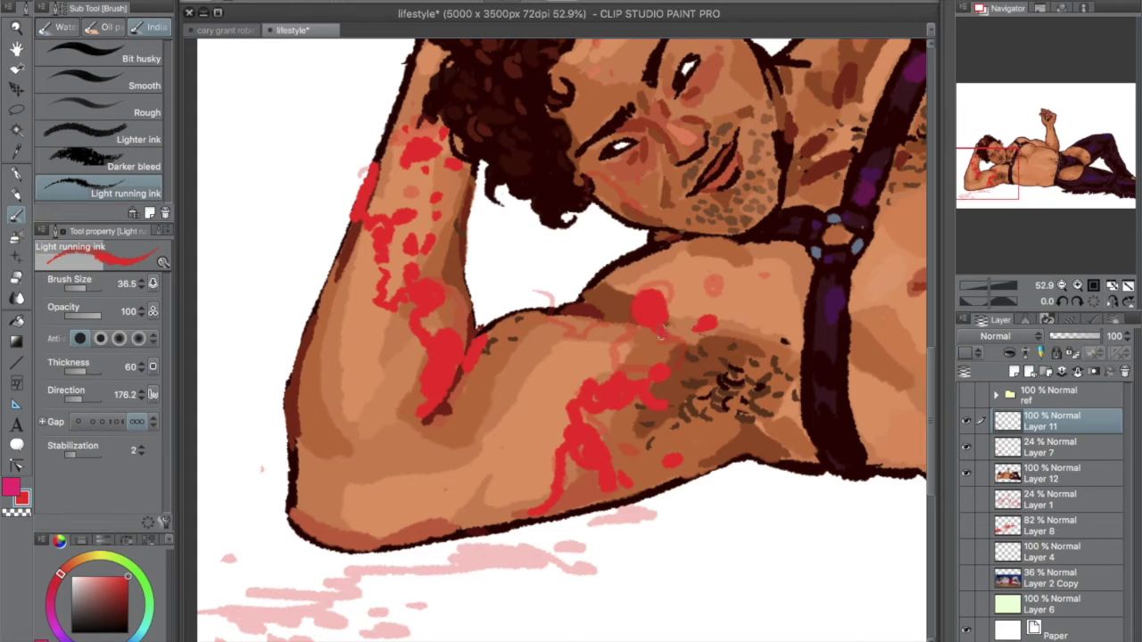
Step: Add red spatter towards the shoulder and fill the bent elbow and surrounding arm with solid red
{"action": "left_click_drag", "start_coordinate": [664, 303], "coordinate": [740, 269]}
{"action": "mouse_move", "coordinate": [482, 343]}
{"action": "left_mouse_down"}
{"action": "mouse_move", "coordinate": [580, 321]}
{"action": "mouse_move", "coordinate": [589, 375]}
{"action": "left_mouse_up"}
{"action": "mouse_move", "coordinate": [357, 223]}
{"action": "left_mouse_down"}
{"action": "mouse_move", "coordinate": [295, 455]}
{"action": "mouse_move", "coordinate": [437, 535]}
{"action": "mouse_move", "coordinate": [321, 312]}
{"action": "mouse_move", "coordinate": [338, 470]}
{"action": "mouse_move", "coordinate": [361, 348]}
{"action": "mouse_move", "coordinate": [536, 402]}
{"action": "mouse_move", "coordinate": [544, 500]}
{"action": "mouse_move", "coordinate": [562, 343]}
{"action": "left_mouse_up"}
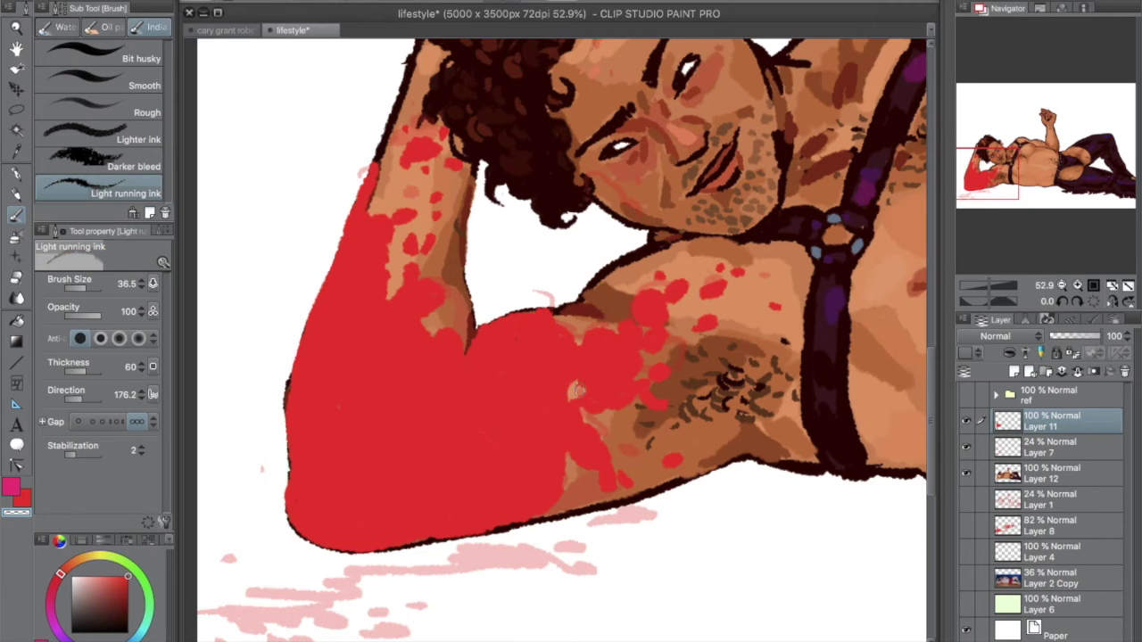
Step: Paint a red patch on the lower cheek and small red spatters on the face and forehead
{"action": "scroll", "coordinate": [562, 344], "scroll_direction": "up", "scroll_amount": 5}
{"action": "scroll", "coordinate": [562, 345], "scroll_direction": "right", "scroll_amount": 5}
{"action": "left_click_drag", "start_coordinate": [427, 375], "coordinate": [434, 355]}
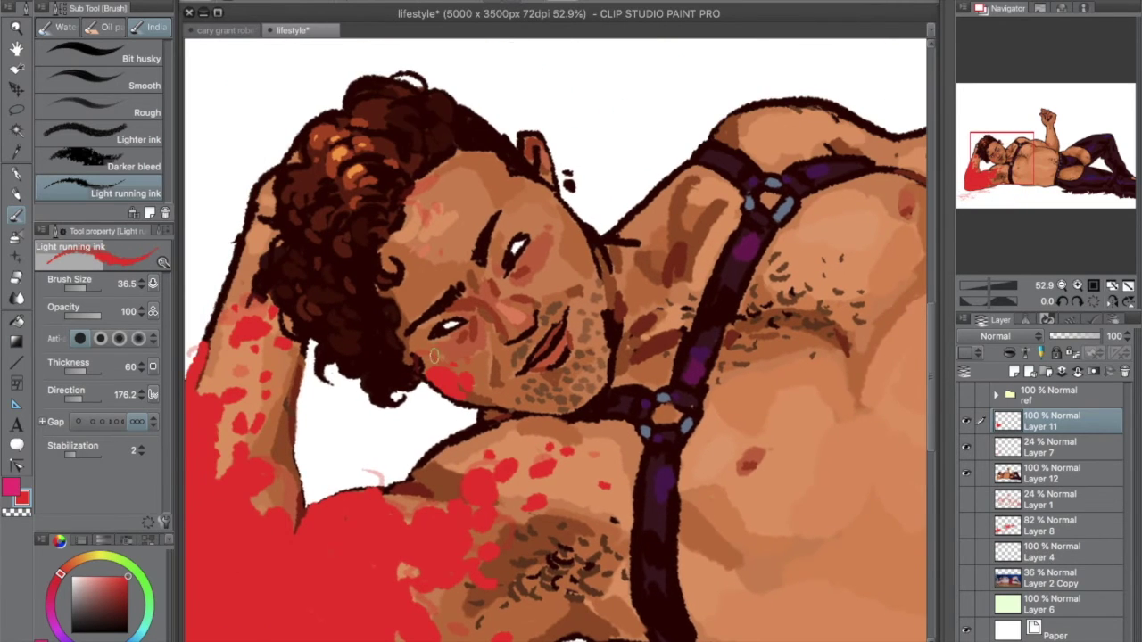
{"action": "left_click", "coordinate": [493, 186]}
Step: Paint dark red marks at the forehead hairline on a new layer below Layer 11, hide Layer 7 and reactivate Layer 11
{"action": "key", "text": "ctrl+shift+n"}
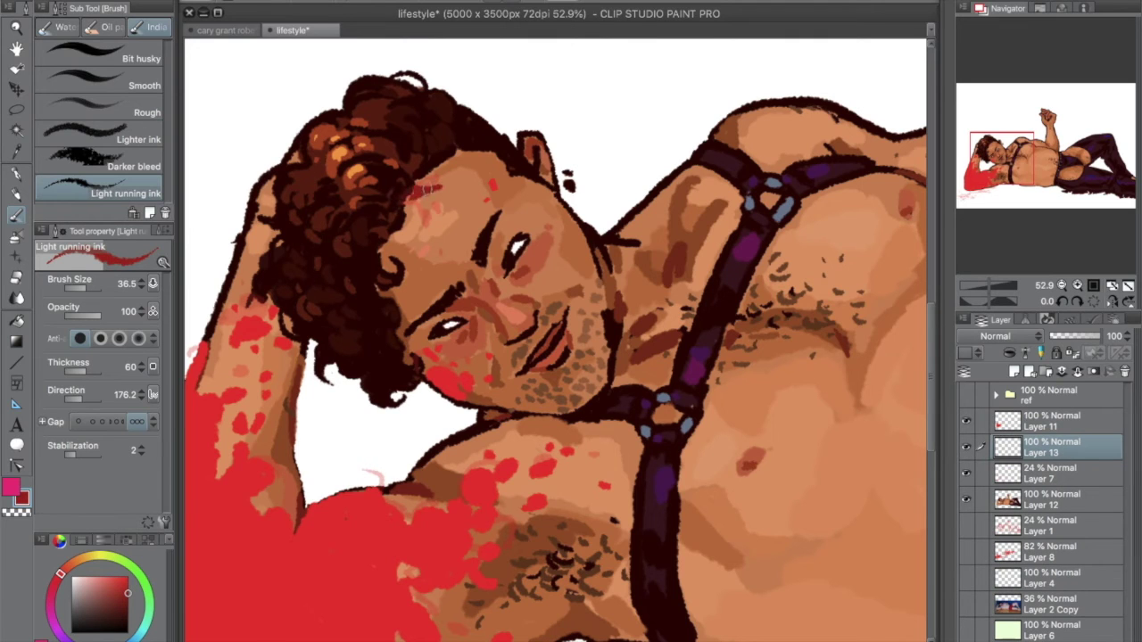
{"action": "left_click_drag", "start_coordinate": [427, 187], "coordinate": [429, 204]}
{"action": "left_click", "coordinate": [1053, 421]}
{"action": "scroll", "coordinate": [998, 245], "scroll_direction": "down", "scroll_amount": 4}
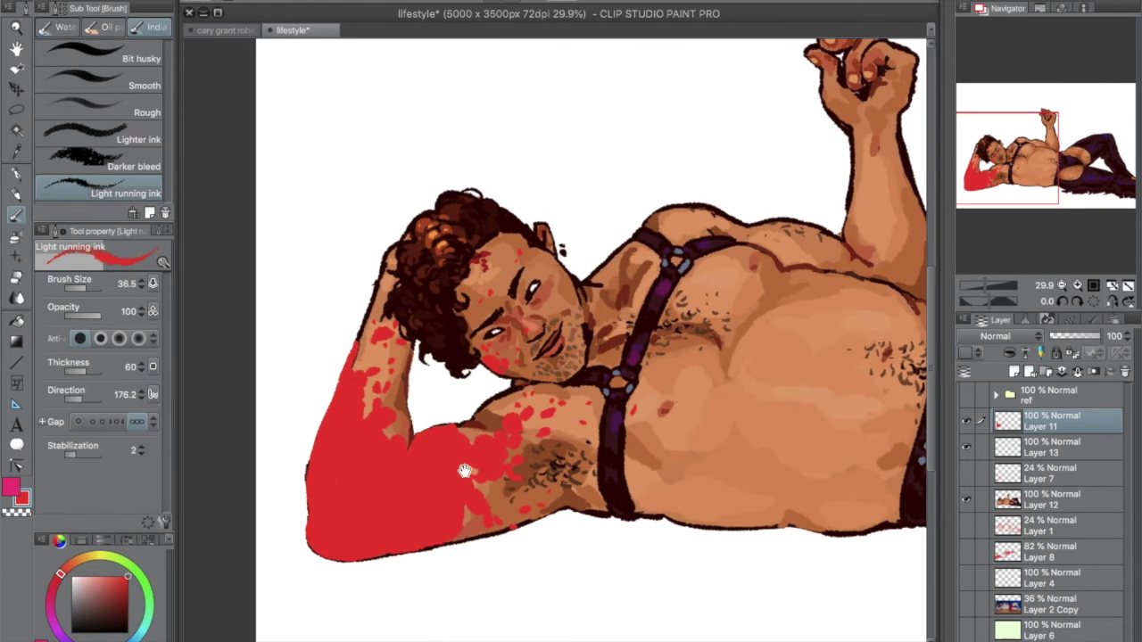
Step: Paint bright red splatter on the abdomen beside the belt, the raised arm's elbow and the bare upper thigh
{"action": "left_click_drag", "start_coordinate": [464, 471], "coordinate": [549, 460]}
{"action": "left_click_drag", "start_coordinate": [479, 459], "coordinate": [260, 481]}
{"action": "mouse_move", "coordinate": [709, 299]}
{"action": "left_mouse_down"}
{"action": "mouse_move", "coordinate": [794, 326]}
{"action": "mouse_move", "coordinate": [740, 353]}
{"action": "mouse_move", "coordinate": [798, 379]}
{"action": "mouse_move", "coordinate": [788, 355]}
{"action": "left_mouse_up"}
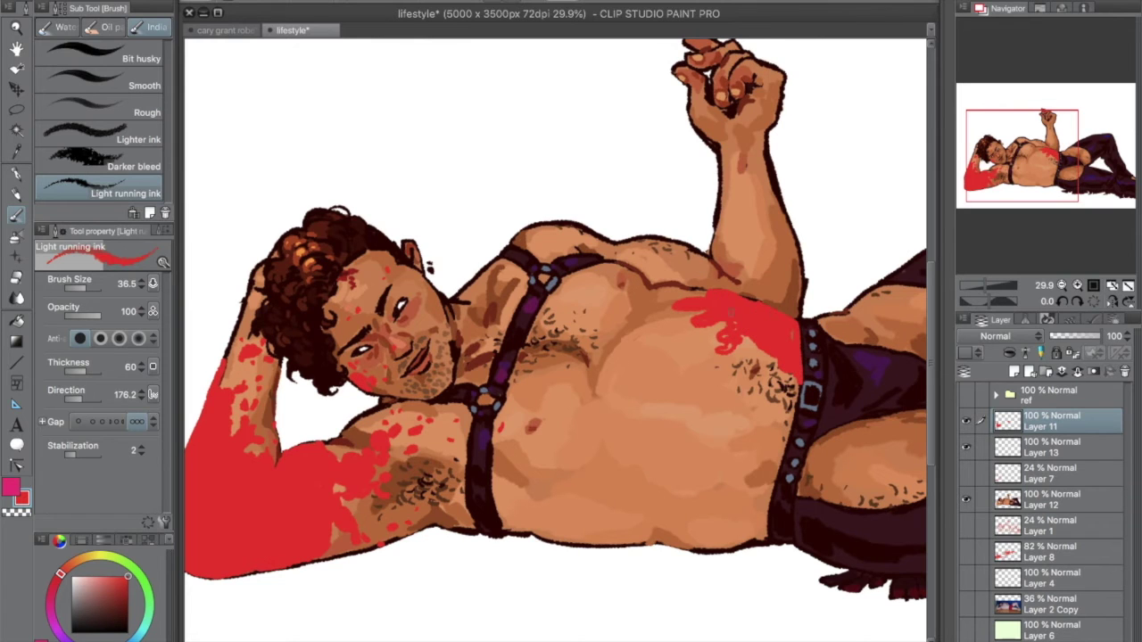
{"action": "left_click_drag", "start_coordinate": [781, 243], "coordinate": [669, 257]}
{"action": "mouse_move", "coordinate": [709, 340]}
{"action": "left_mouse_down"}
{"action": "mouse_move", "coordinate": [735, 330]}
{"action": "mouse_move", "coordinate": [785, 343]}
{"action": "left_mouse_up"}
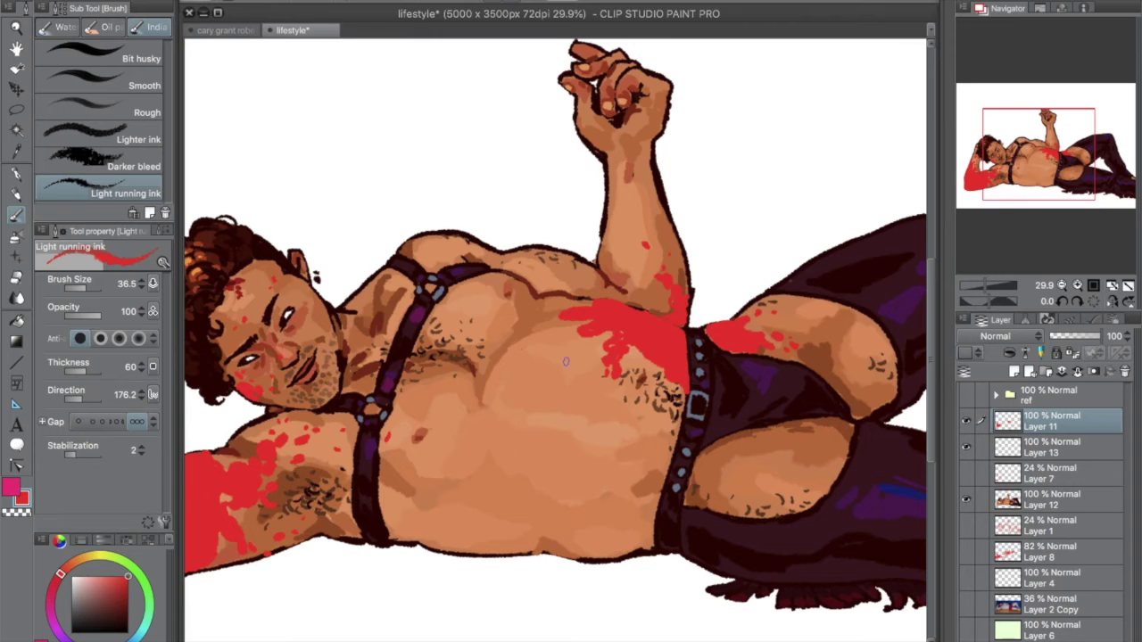
Step: Spread soft red shading outward from the splatter across the abdomen with the Lighter ink brush
{"action": "left_click", "coordinate": [100, 132]}
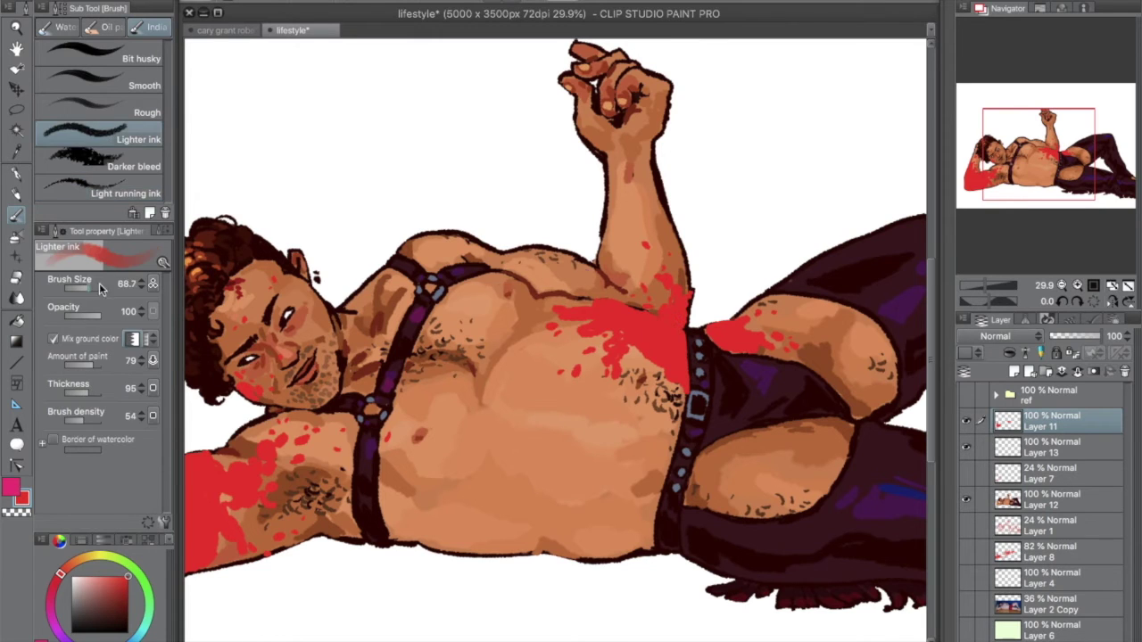
{"action": "mouse_move", "coordinate": [546, 332]}
{"action": "left_mouse_down"}
{"action": "mouse_move", "coordinate": [596, 361]}
{"action": "mouse_move", "coordinate": [624, 411]}
{"action": "left_mouse_up"}
{"action": "left_click_drag", "start_coordinate": [595, 357], "coordinate": [553, 459]}
{"action": "mouse_move", "coordinate": [615, 308]}
{"action": "left_mouse_down"}
{"action": "mouse_move", "coordinate": [554, 314]}
{"action": "mouse_move", "coordinate": [571, 384]}
{"action": "left_mouse_up"}
{"action": "left_click_drag", "start_coordinate": [500, 357], "coordinate": [580, 428]}
Step: Blend the abdomen's red with Running color on fiber at size 197 and add crisp red flecks with Light running ink at size 36.5
{"action": "key", "text": "j"}
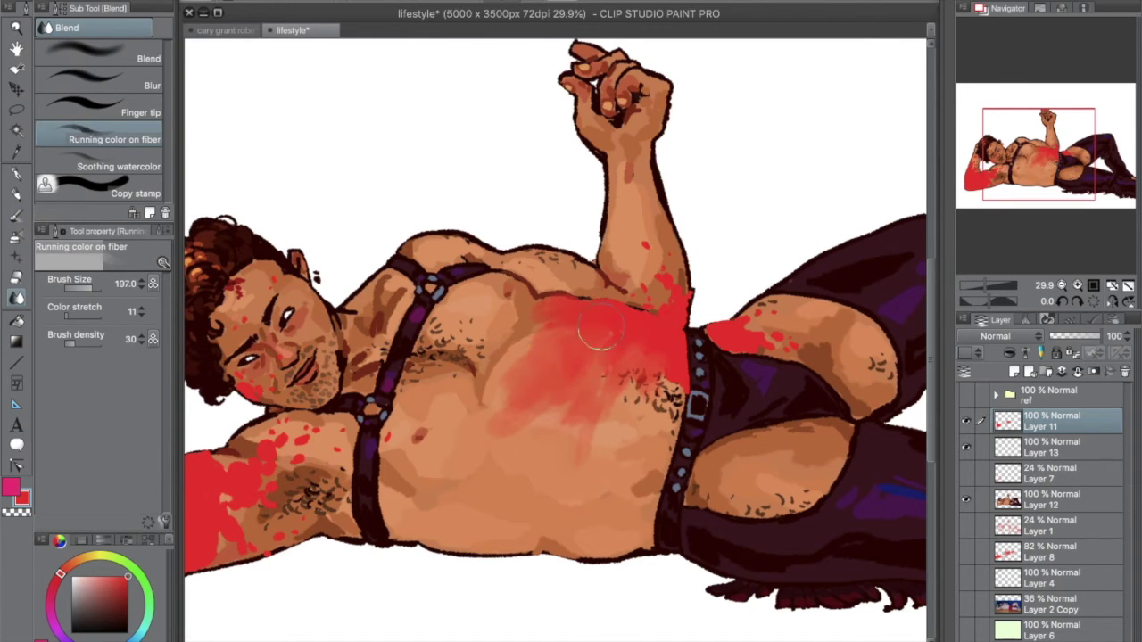
{"action": "key", "text": "p"}
{"action": "key", "text": "b"}
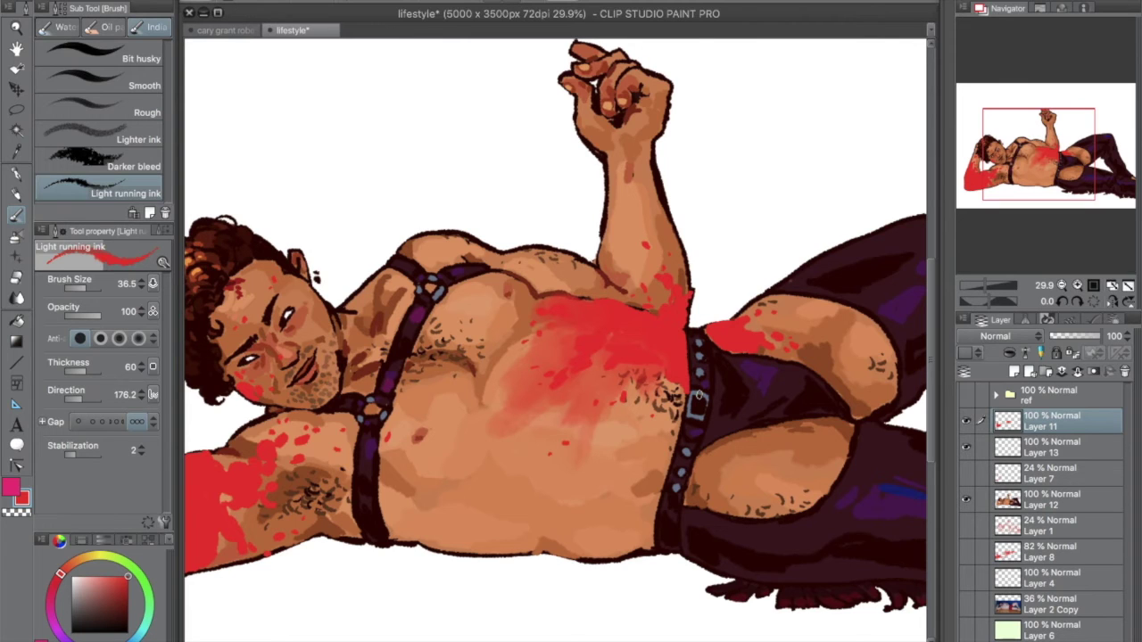
Step: Extend the bright red splatter from the abdomen over the belt and across the adjoining trousers and upper thigh
{"action": "key", "text": "e"}
{"action": "key", "text": "b"}
{"action": "mouse_move", "coordinate": [687, 352]}
{"action": "left_mouse_down"}
{"action": "mouse_move", "coordinate": [640, 339]}
{"action": "mouse_move", "coordinate": [816, 375]}
{"action": "left_mouse_up"}
{"action": "left_click", "coordinate": [16, 298]}
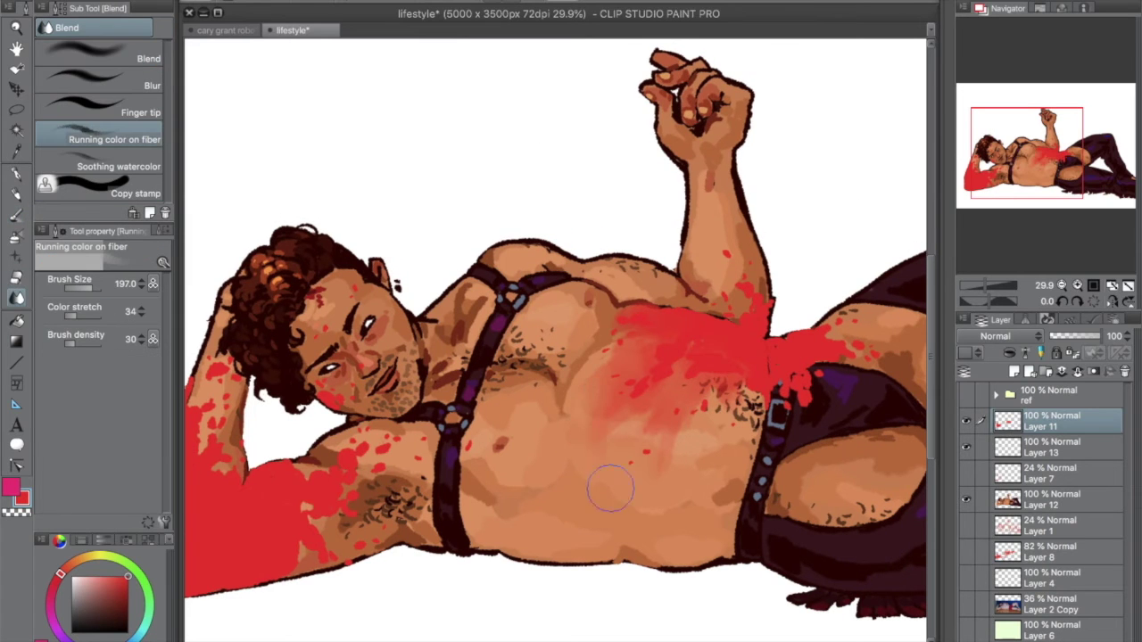
{"action": "left_click_drag", "start_coordinate": [576, 517], "coordinate": [689, 499]}
{"action": "key", "text": "b"}
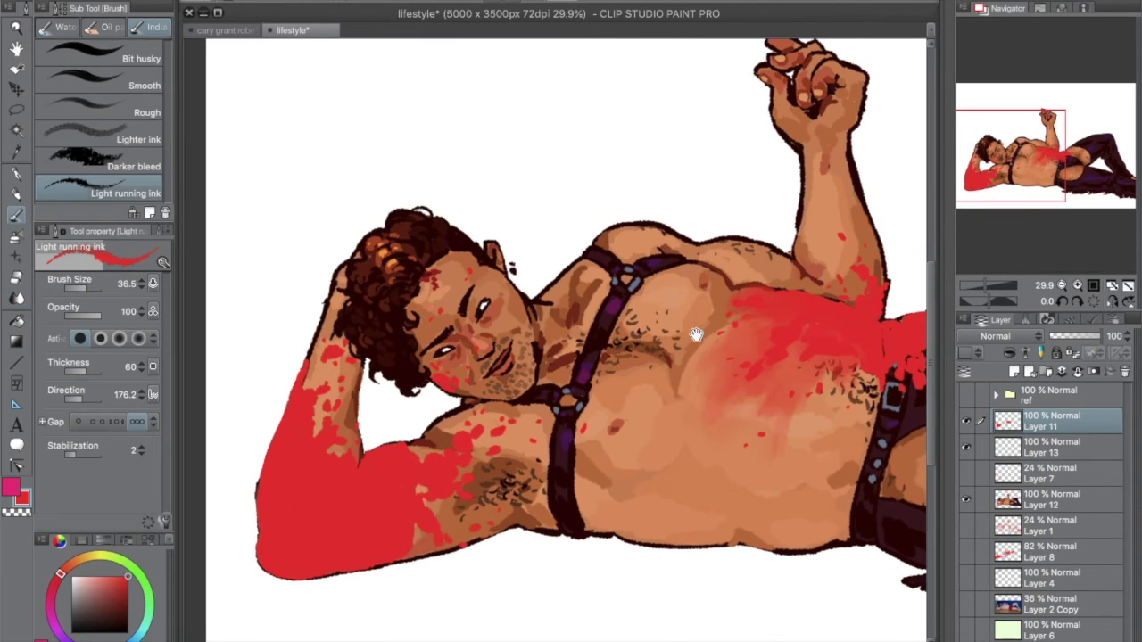
Step: Paint bright red splatter along the torso's lower edge beside the harness strap and soften its edges with Running color on fiber
{"action": "left_click_drag", "start_coordinate": [572, 613], "coordinate": [439, 583]}
{"action": "mouse_move", "coordinate": [455, 500]}
{"action": "left_mouse_down"}
{"action": "mouse_move", "coordinate": [638, 527]}
{"action": "mouse_move", "coordinate": [636, 478]}
{"action": "left_mouse_up"}
{"action": "left_click", "coordinate": [125, 135]}
{"action": "mouse_move", "coordinate": [562, 500]}
{"action": "left_mouse_down"}
{"action": "mouse_move", "coordinate": [642, 518]}
{"action": "mouse_move", "coordinate": [619, 566]}
{"action": "left_mouse_up"}
{"action": "key", "text": "j"}
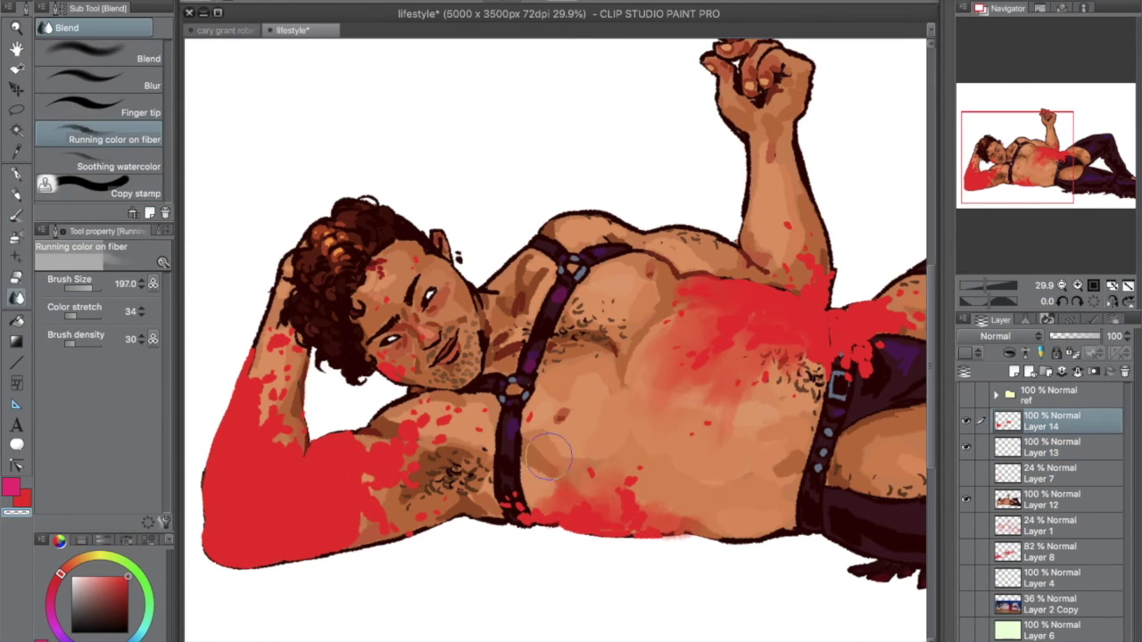
Step: Refine the red edges and flecks on the propped arm and armpit with the Hard eraser and Light running ink
{"action": "key", "text": "b"}
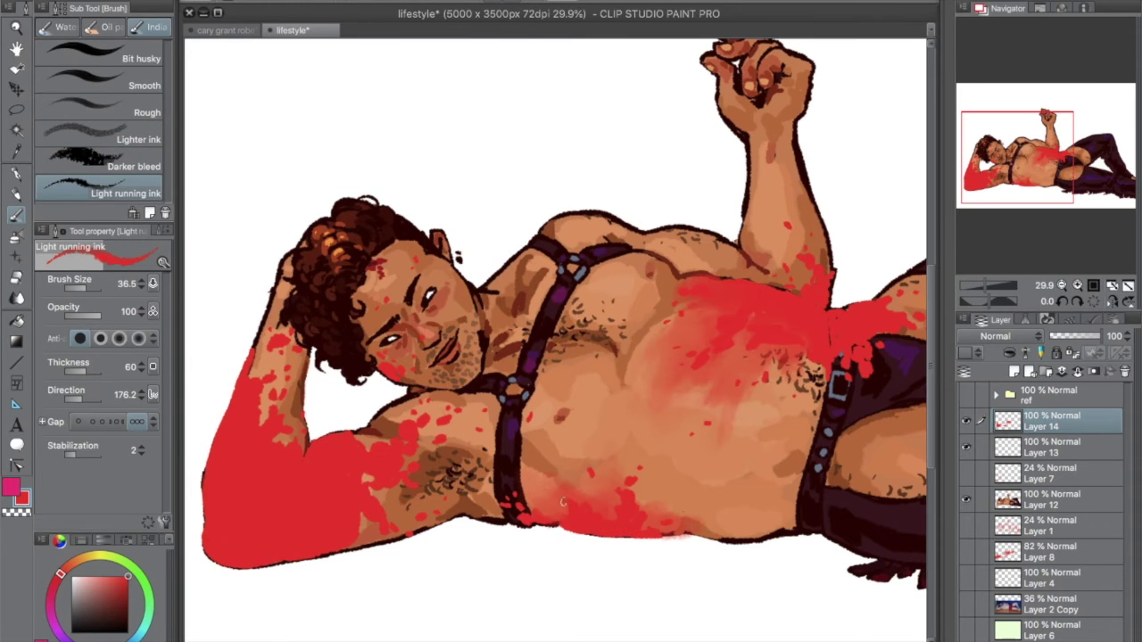
{"action": "left_click_drag", "start_coordinate": [593, 583], "coordinate": [683, 573]}
{"action": "key", "text": "e"}
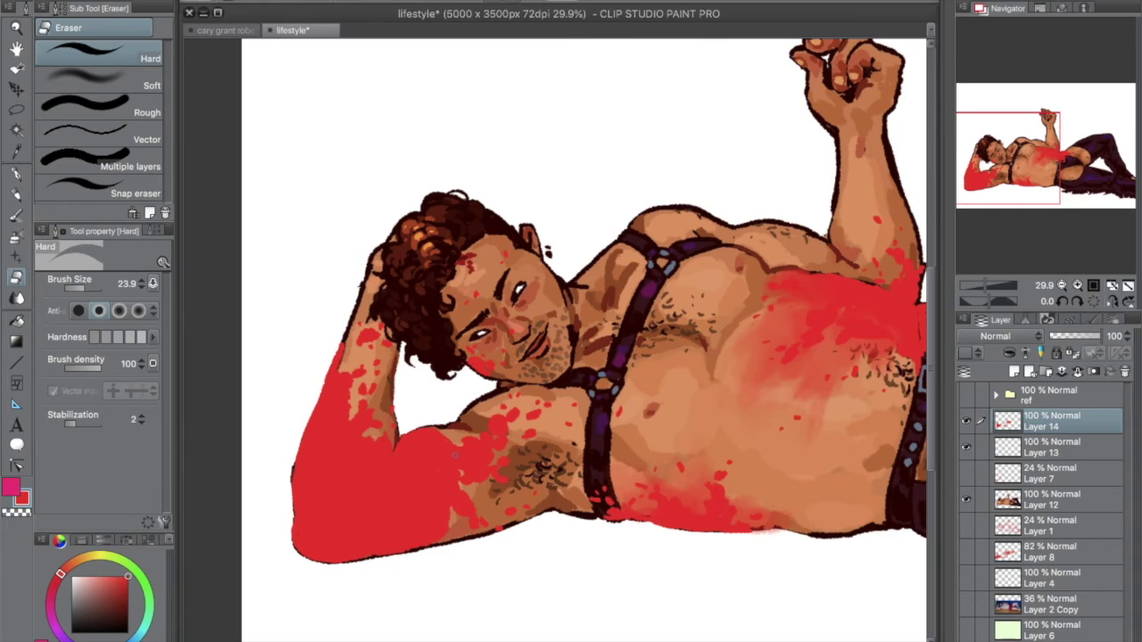
{"action": "key", "text": "b"}
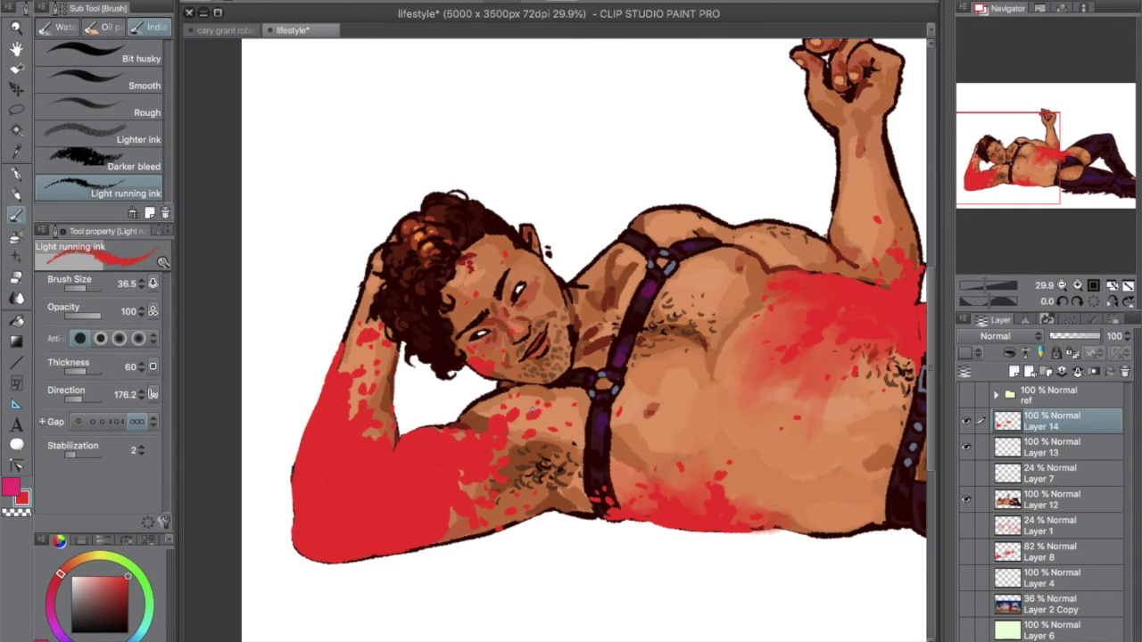
Step: Set Layer 14's blending mode to Multiply at 100% opacity
{"action": "left_click", "coordinate": [1093, 285]}
{"action": "scroll", "coordinate": [999, 336], "scroll_direction": "down", "scroll_amount": 2}
{"action": "left_click_drag", "start_coordinate": [1083, 332], "coordinate": [1125, 336]}
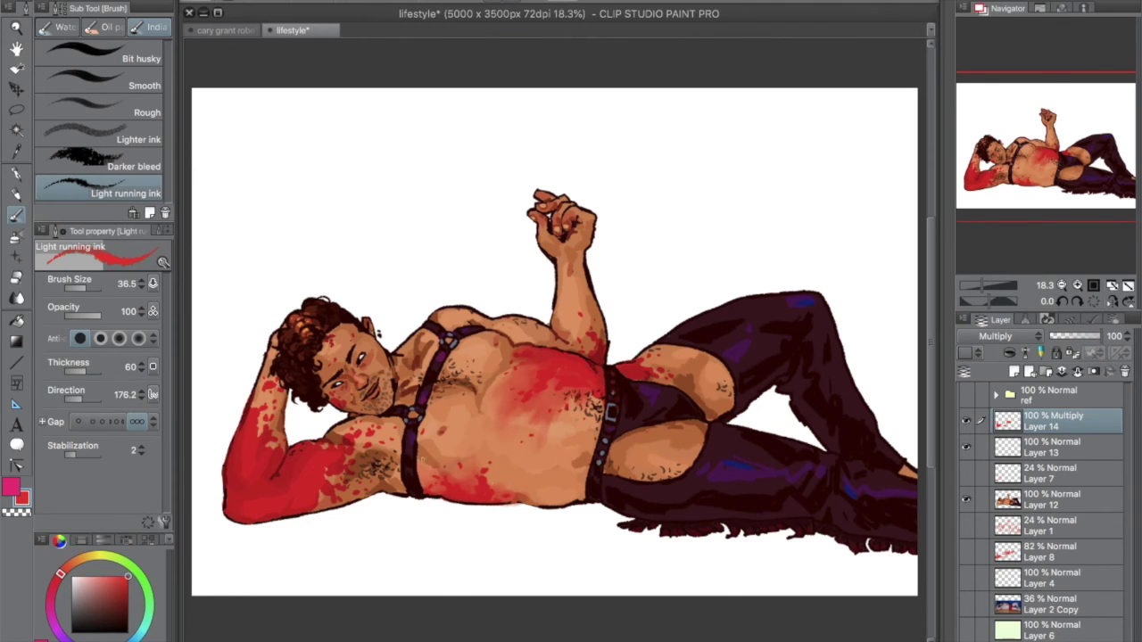
{"action": "left_click", "coordinate": [997, 335]}
{"action": "left_click", "coordinate": [998, 27]}
Step: Paint a bright red splattered pool with dark red shadow under the propped elbow on a new layer below Layer 12, and show the ref folder
{"action": "scroll", "coordinate": [204, 383], "scroll_direction": "up", "scroll_amount": 3}
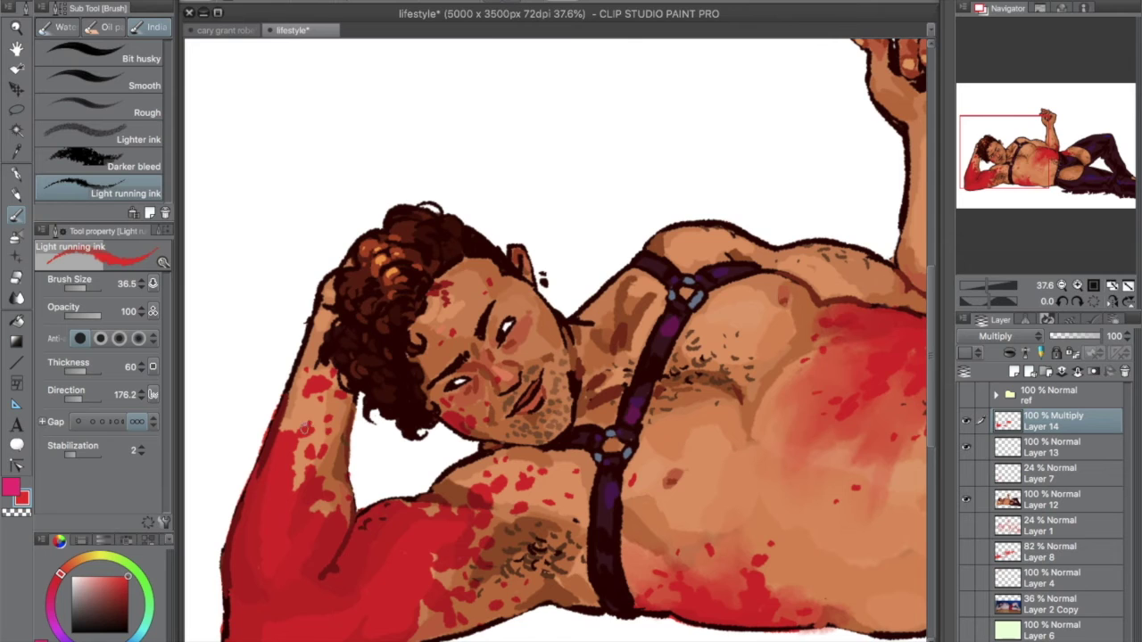
{"action": "scroll", "coordinate": [426, 607], "scroll_direction": "down", "scroll_amount": 2}
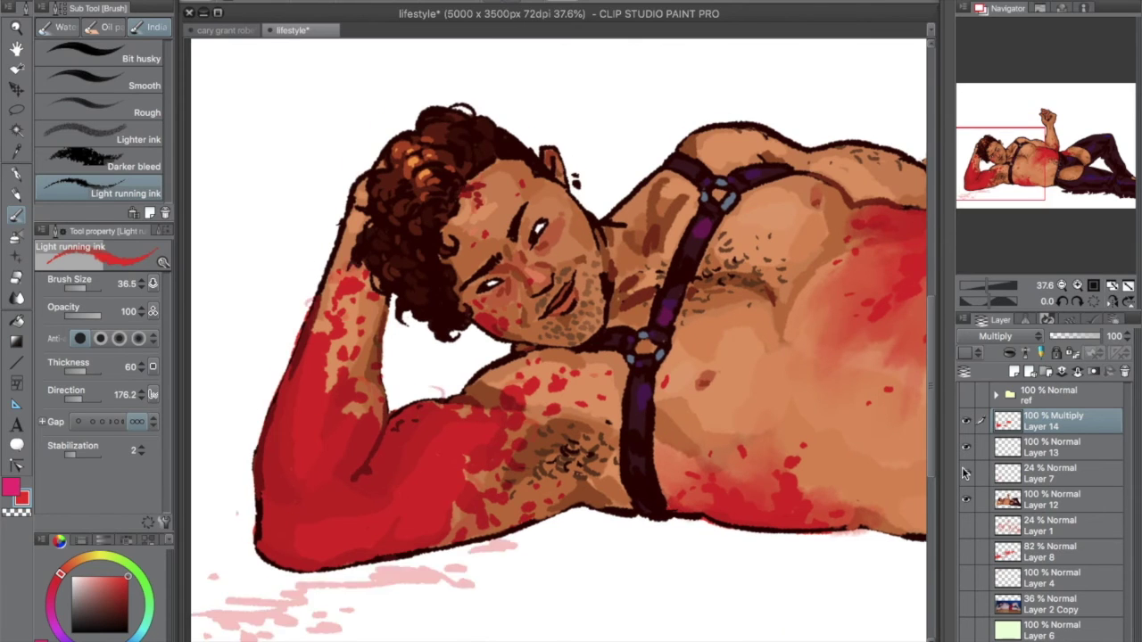
{"action": "scroll", "coordinate": [427, 571], "scroll_direction": "down", "scroll_amount": 2}
{"action": "mouse_move", "coordinate": [427, 509]}
{"action": "left_mouse_down"}
{"action": "mouse_move", "coordinate": [478, 514]}
{"action": "mouse_move", "coordinate": [472, 500]}
{"action": "mouse_move", "coordinate": [606, 483]}
{"action": "mouse_move", "coordinate": [615, 464]}
{"action": "mouse_move", "coordinate": [420, 489]}
{"action": "mouse_move", "coordinate": [420, 437]}
{"action": "left_mouse_up"}
{"action": "scroll", "coordinate": [408, 458], "scroll_direction": "down", "scroll_amount": 1}
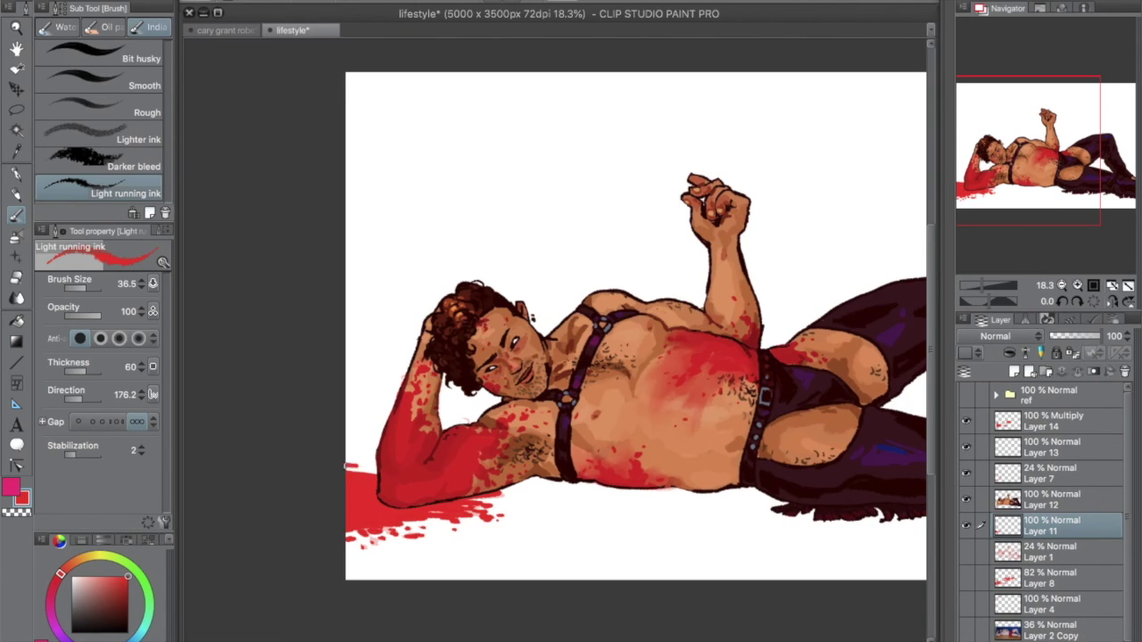
{"action": "left_click", "coordinate": [966, 472]}
{"action": "left_click", "coordinate": [966, 394]}
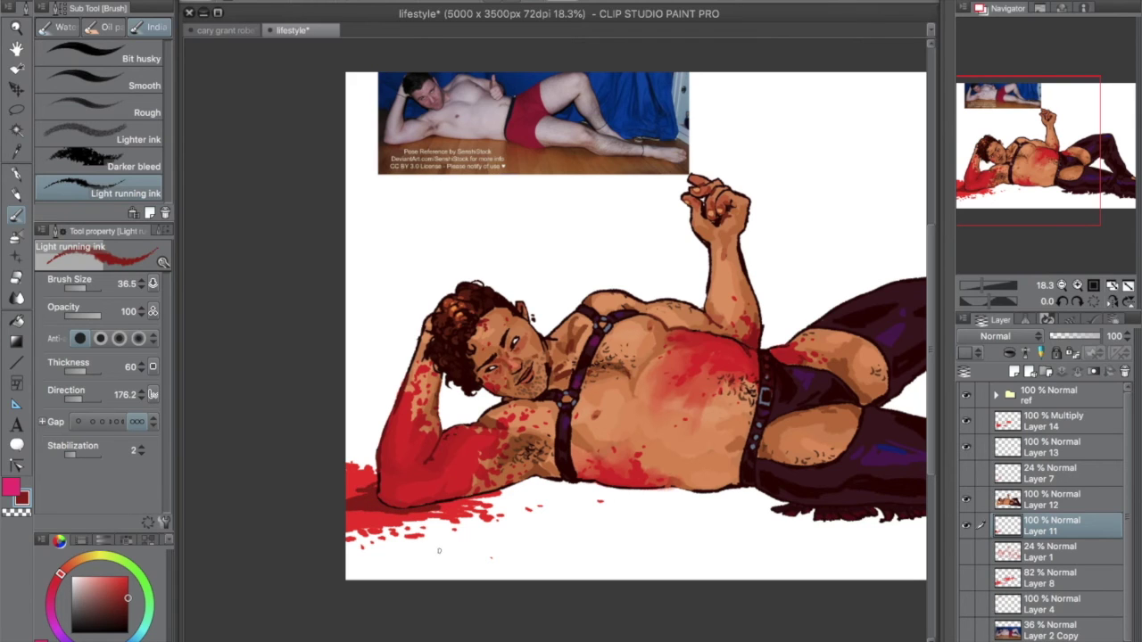
Step: Copy part of Layer 14's splatter to a separate layer, adjust its hue, saturation and luminosity, and merge it back into Layer 14
{"action": "left_click", "coordinate": [442, 505], "text": "ctrl+shift"}
{"action": "left_click", "coordinate": [464, 488], "text": "alt"}
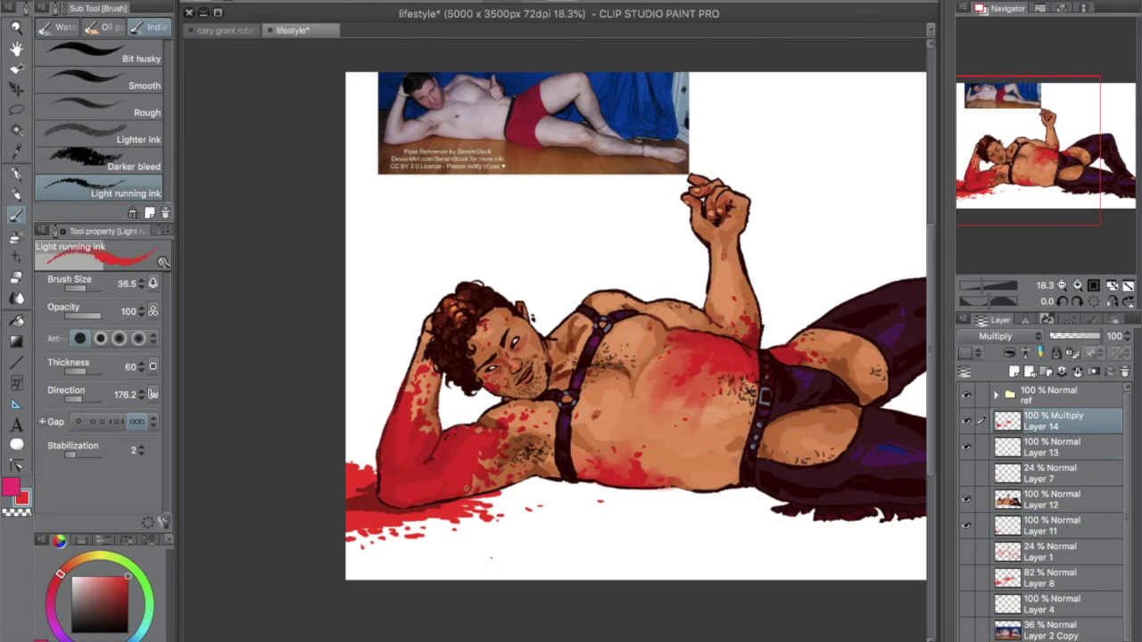
{"action": "key", "text": "m"}
{"action": "key", "text": "ctrl+d"}
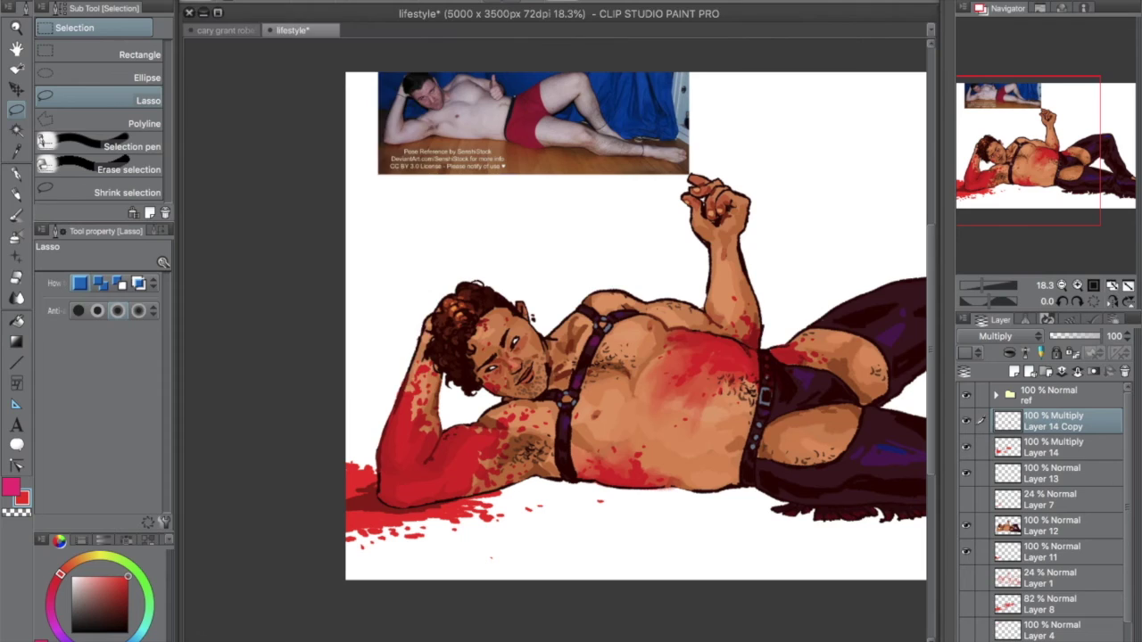
{"action": "key", "text": "ctrl+u"}
{"action": "left_click_drag", "start_coordinate": [765, 209], "coordinate": [718, 102]}
{"action": "left_click", "coordinate": [899, 114]}
{"action": "left_click", "coordinate": [1077, 371]}
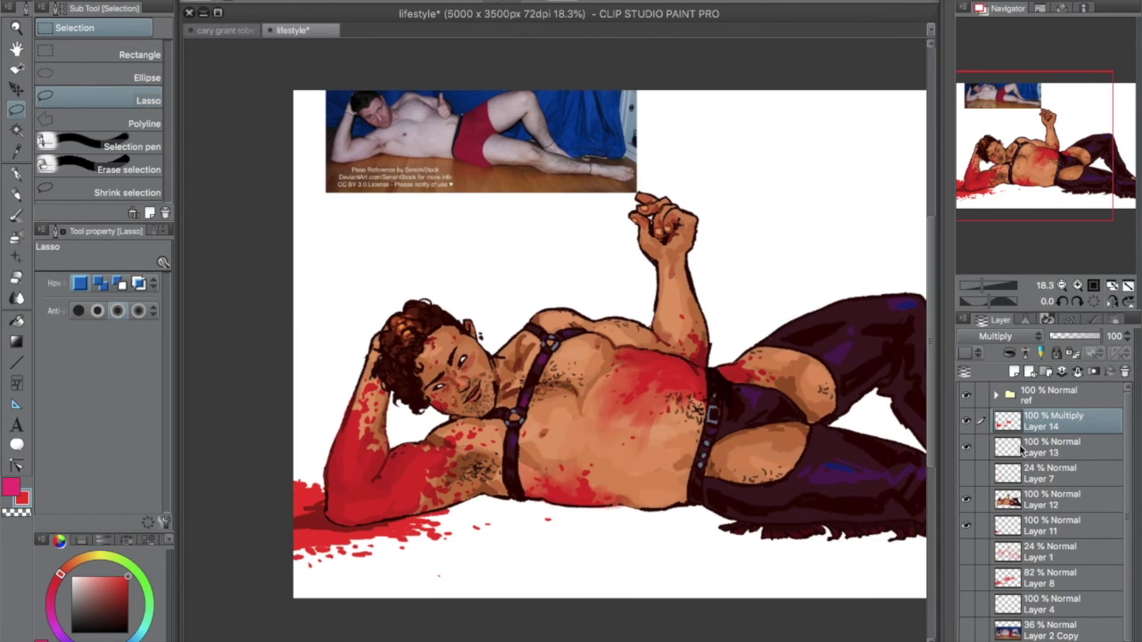
Step: Place Layer 7 below Layer 11 and merge Layer 13 into Layer 12
{"action": "left_click_drag", "start_coordinate": [1053, 473], "coordinate": [1053, 531]}
{"action": "left_click", "coordinate": [1025, 447]}
{"action": "key", "text": "ctrl+e"}
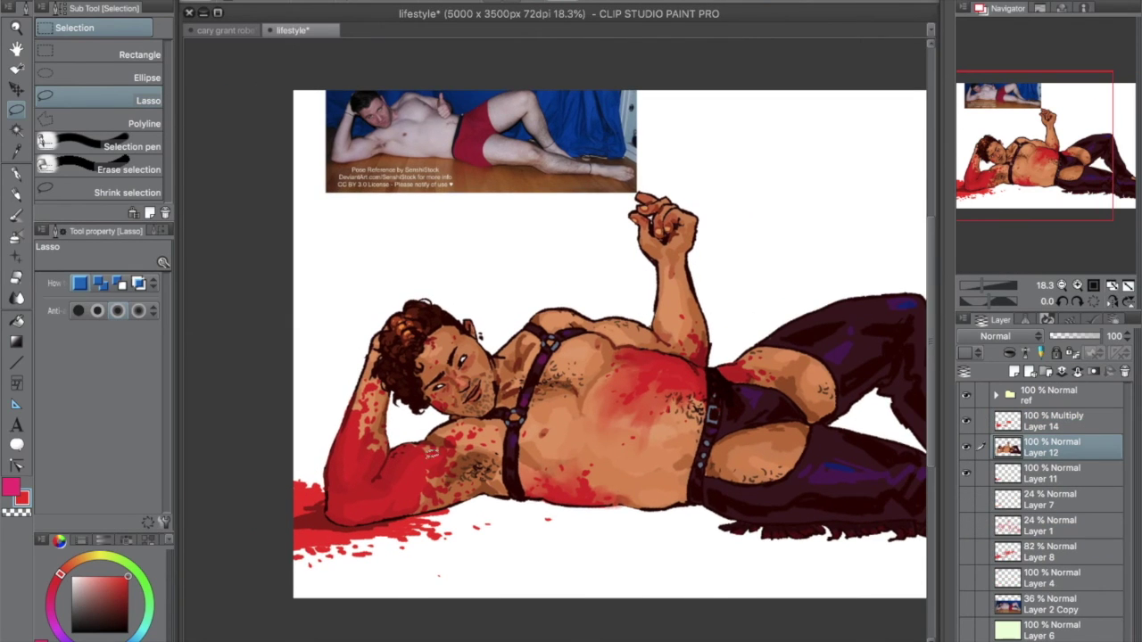
Step: Show background Layer 6, hide the ref folder, and recolor the background pale pink with hue -80, saturation 100 and brightness -6
{"action": "left_click", "coordinate": [966, 629]}
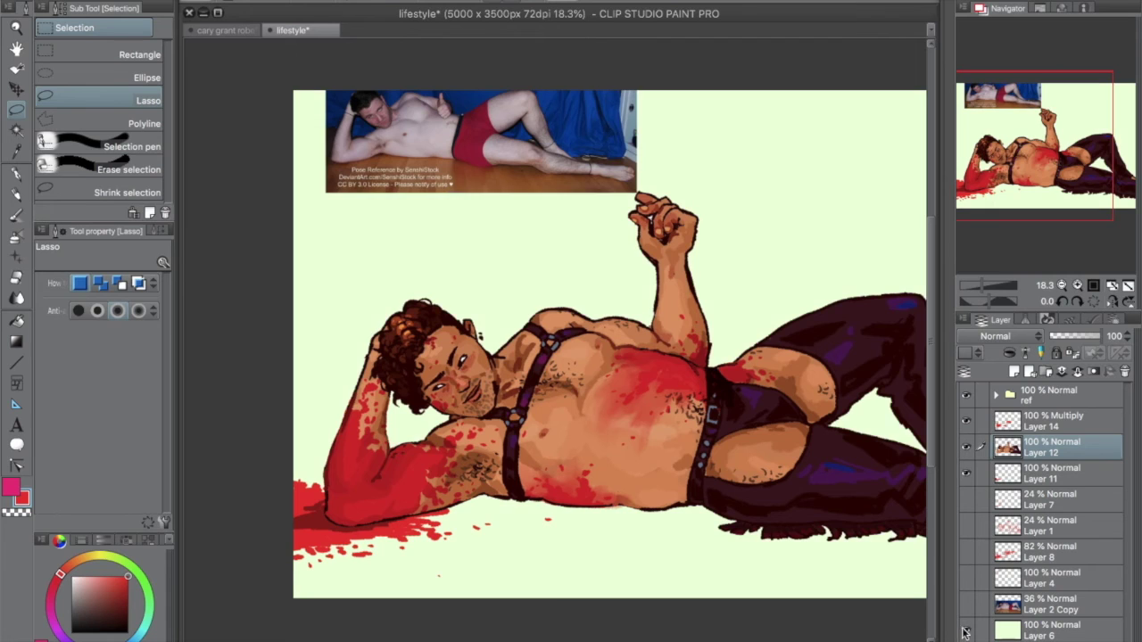
{"action": "left_click", "coordinate": [966, 604]}
{"action": "left_click", "coordinate": [499, 280]}
{"action": "left_click_drag", "start_coordinate": [621, 140], "coordinate": [663, 143]}
{"action": "left_click_drag", "start_coordinate": [709, 223], "coordinate": [713, 227]}
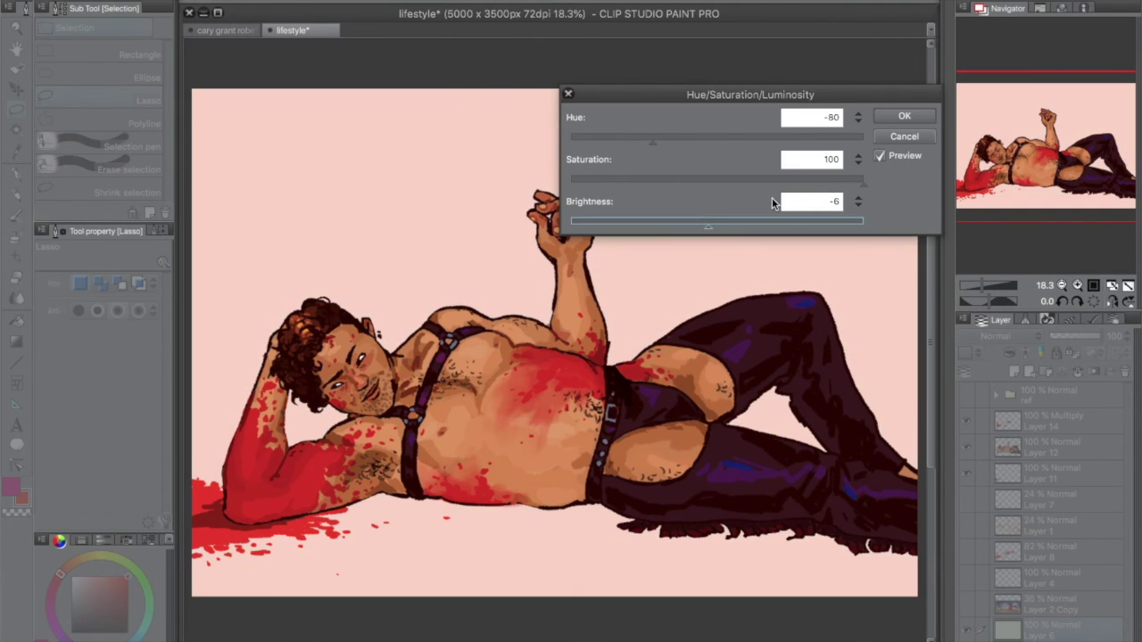
{"action": "key", "text": "Return"}
Step: Try jagged lime-green zigzag rings around the raised hand on Layer 11, shift their hue, and delete them
{"action": "key", "text": "b"}
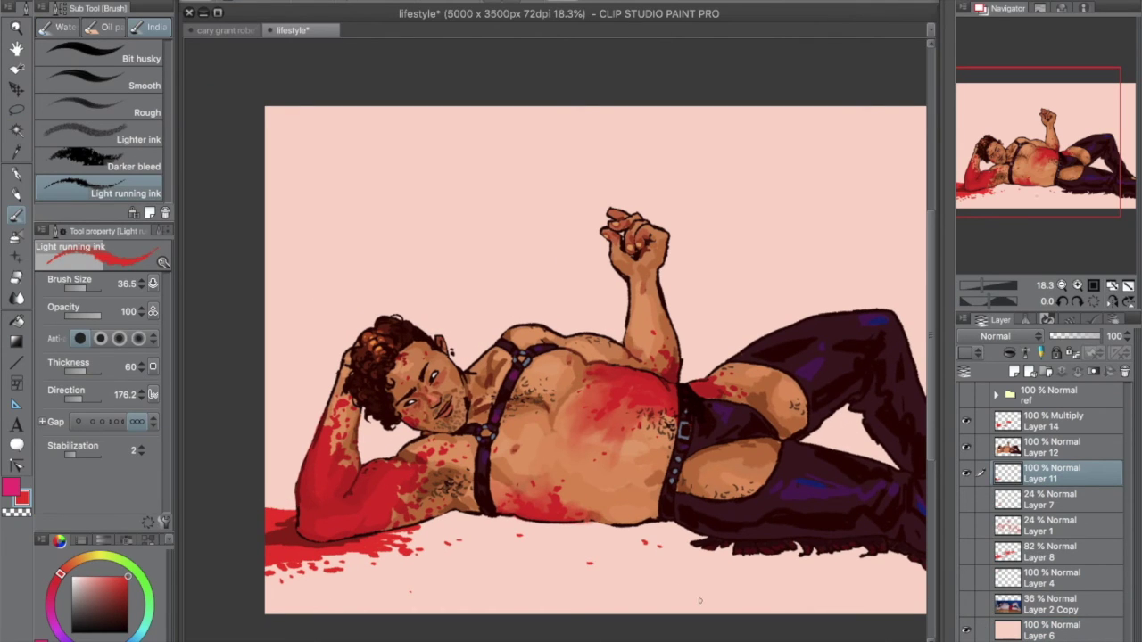
{"action": "left_click", "coordinate": [116, 558]}
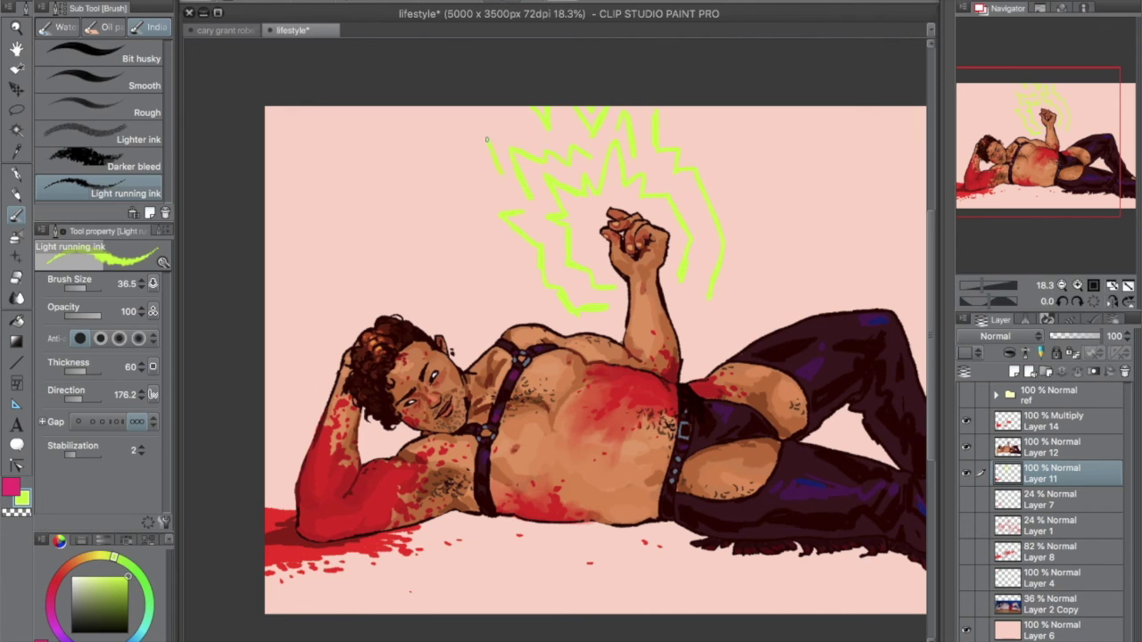
{"action": "key", "text": "m"}
{"action": "mouse_move", "coordinate": [473, 55]}
{"action": "left_mouse_down"}
{"action": "mouse_move", "coordinate": [446, 205]}
{"action": "mouse_move", "coordinate": [553, 63]}
{"action": "left_mouse_up"}
{"action": "left_click", "coordinate": [547, 229]}
{"action": "left_click", "coordinate": [709, 223]}
{"action": "mouse_move", "coordinate": [719, 140]}
{"action": "left_mouse_down"}
{"action": "mouse_move", "coordinate": [741, 136]}
{"action": "mouse_move", "coordinate": [728, 138]}
{"action": "left_mouse_up"}
{"action": "key", "text": "Return"}
{"action": "key", "text": "ctrl+d"}
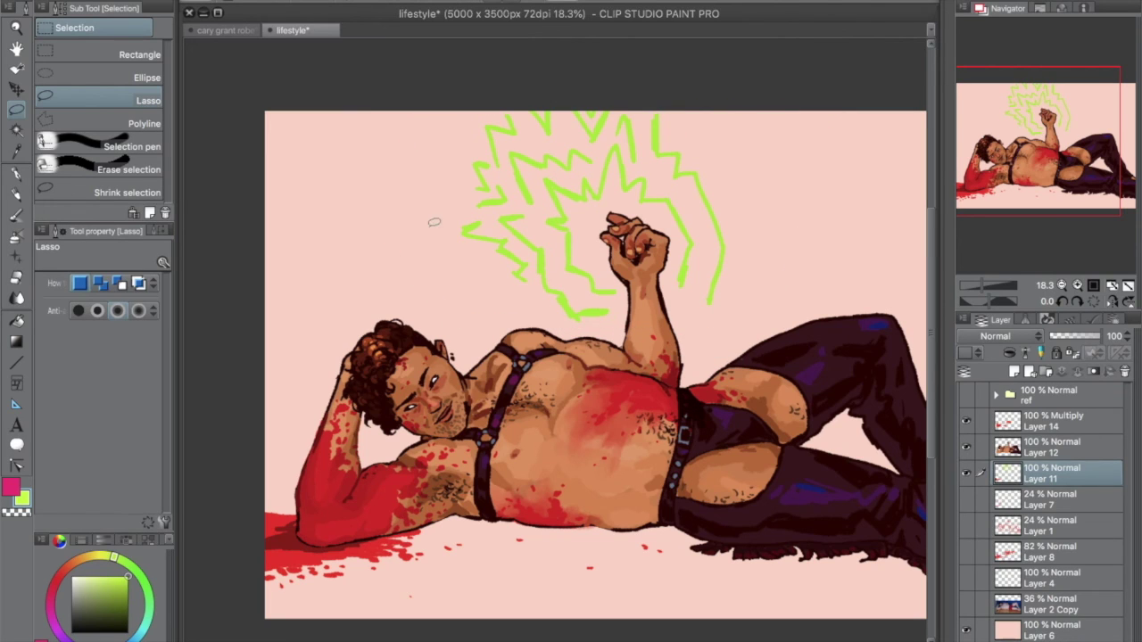
{"action": "key", "text": "Delete"}
Step: Sketch angular lime-green pentagon outlines around the raised hand and separate them onto a copied layer below Layer 11 in Normal mode
{"action": "key", "text": "b"}
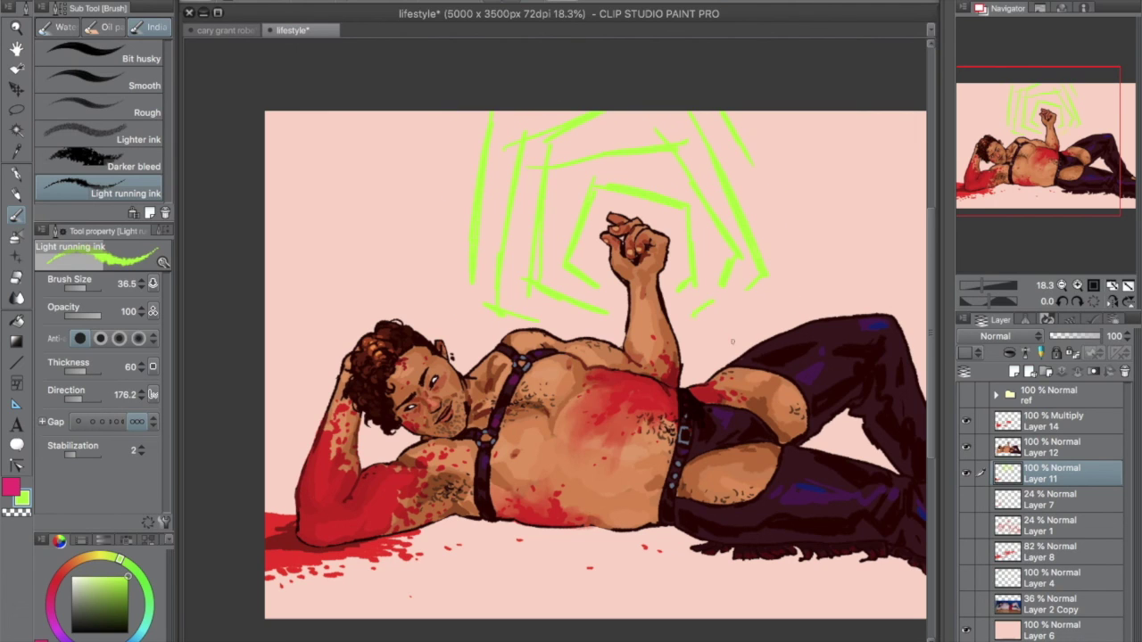
{"action": "key", "text": "m"}
{"action": "left_click", "coordinate": [998, 336]}
{"action": "left_click", "coordinate": [974, 18]}
{"action": "left_click", "coordinate": [997, 335]}
{"action": "left_click", "coordinate": [974, 5]}
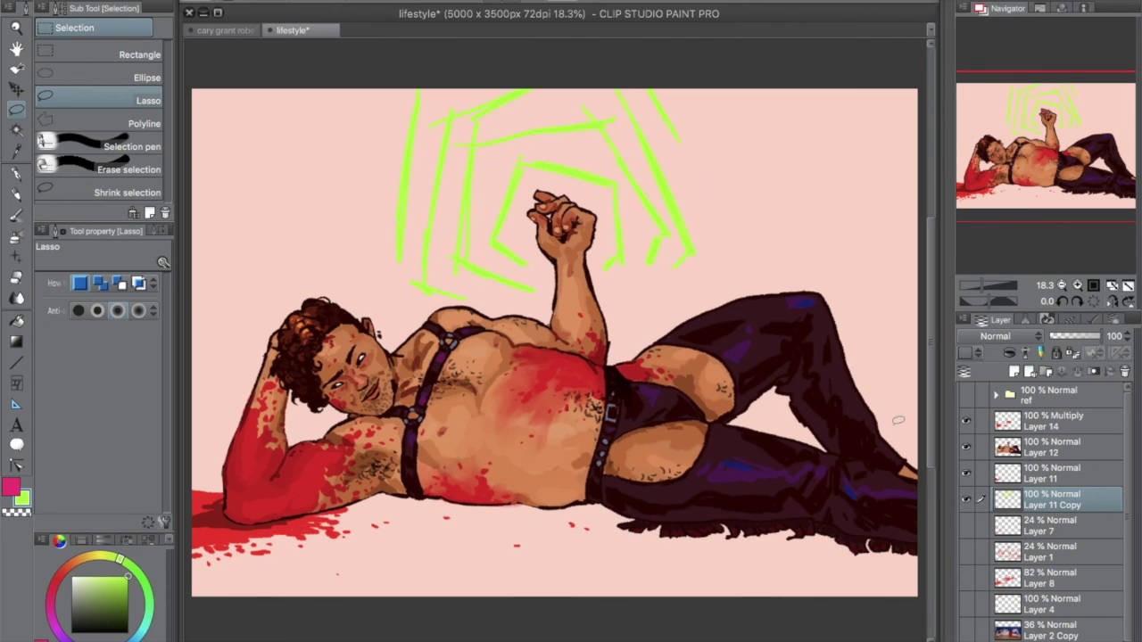
Step: Sign the canvas's lower-left corner with a red boxed monogram on Layer 14, using Light running ink at size 25
{"action": "left_click", "coordinate": [1053, 420]}
{"action": "scroll", "coordinate": [357, 536], "scroll_direction": "up", "scroll_amount": 5}
{"action": "key", "text": "b"}
{"action": "left_click_drag", "start_coordinate": [94, 282], "coordinate": [82, 284]}
{"action": "left_click_drag", "start_coordinate": [464, 380], "coordinate": [478, 490]}
{"action": "left_click_drag", "start_coordinate": [490, 384], "coordinate": [536, 446]}
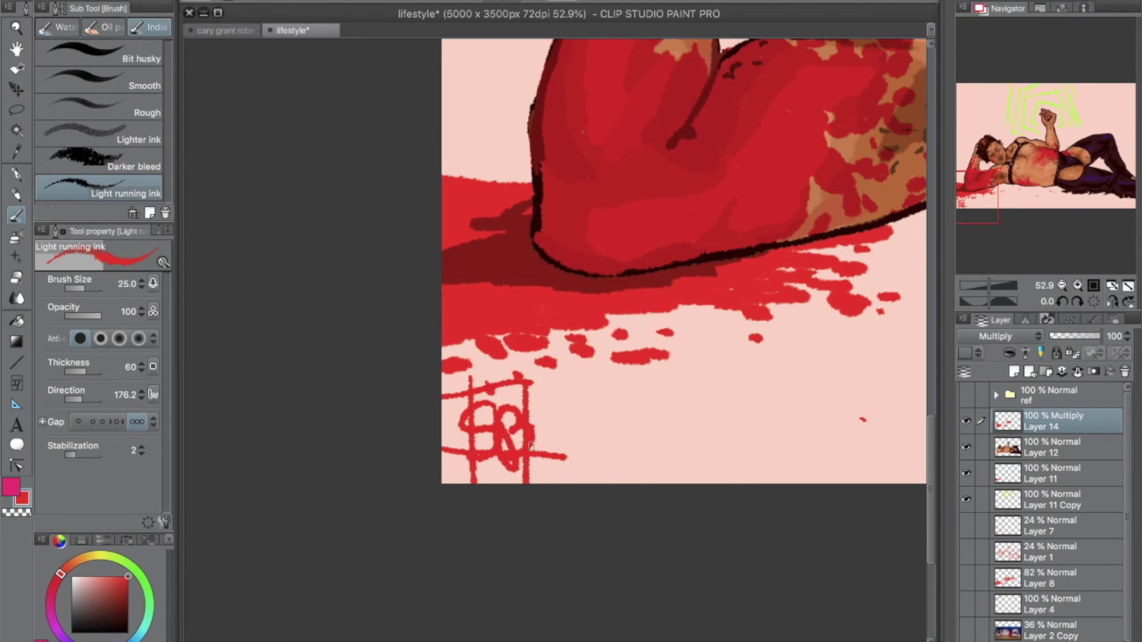
Step: Adjust Layer 12's half-tone color balance, setting yellow-blue to -24 and fine-tuning the cyan-red and magenta-green levels
{"action": "key", "text": "ctrl+0"}
{"action": "key", "text": "alt+bracketleft"}
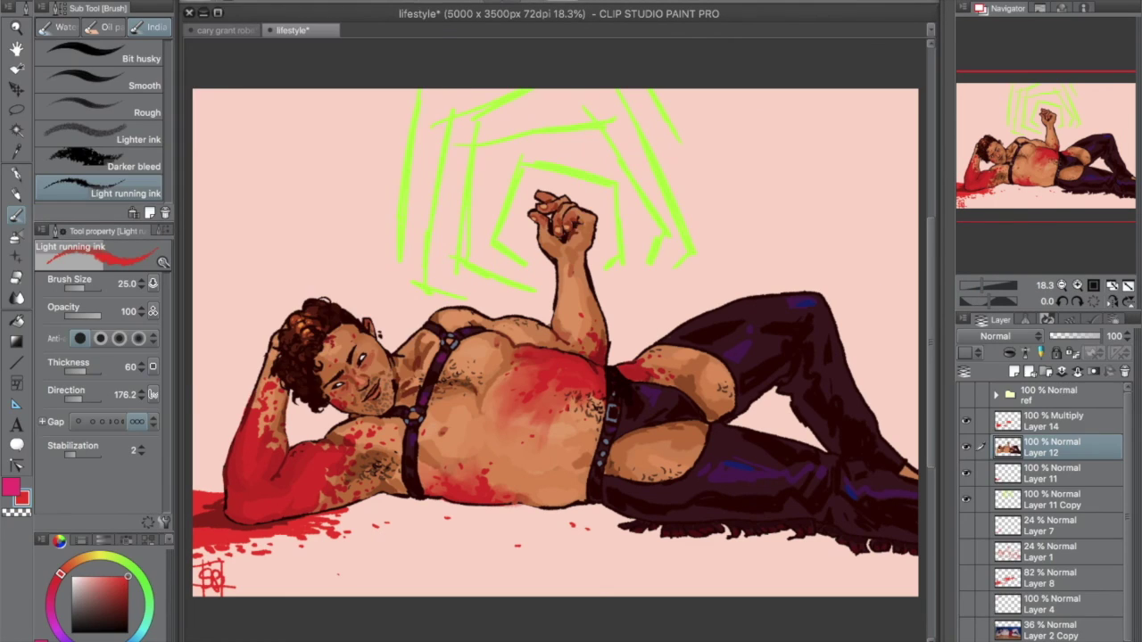
{"action": "left_click", "coordinate": [523, 306]}
{"action": "left_click", "coordinate": [882, 145]}
{"action": "left_click_drag", "start_coordinate": [865, 146], "coordinate": [862, 145]}
{"action": "left_click", "coordinate": [834, 192]}
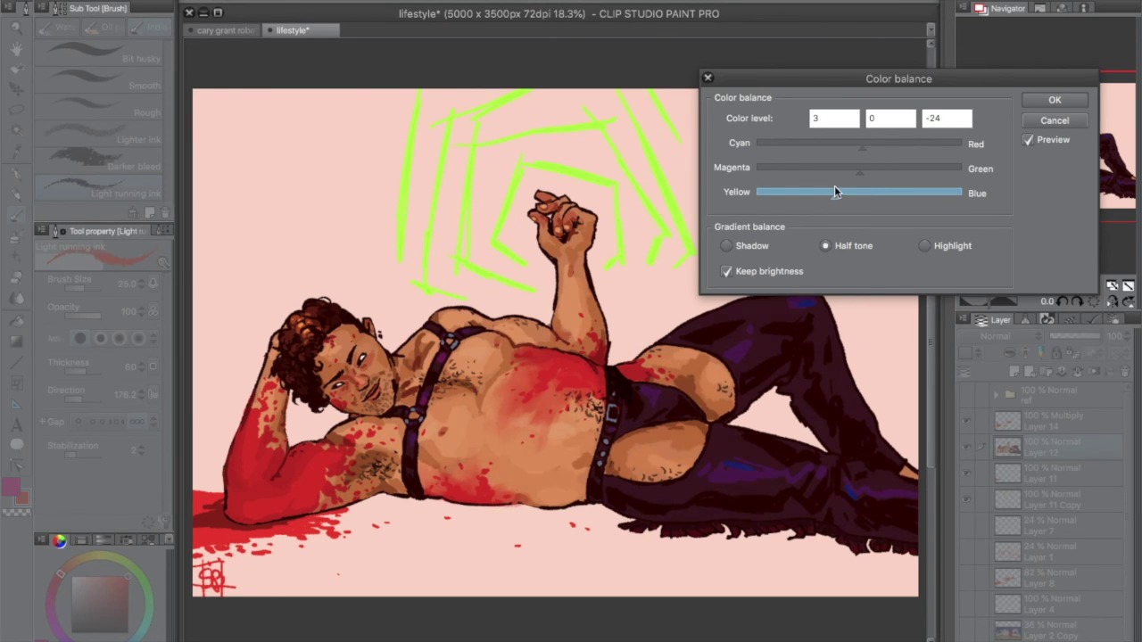
{"action": "left_click", "coordinate": [859, 153]}
{"action": "left_click", "coordinate": [843, 170]}
{"action": "left_click", "coordinate": [861, 153]}
{"action": "left_click", "coordinate": [854, 169]}
{"action": "key", "text": "Return"}
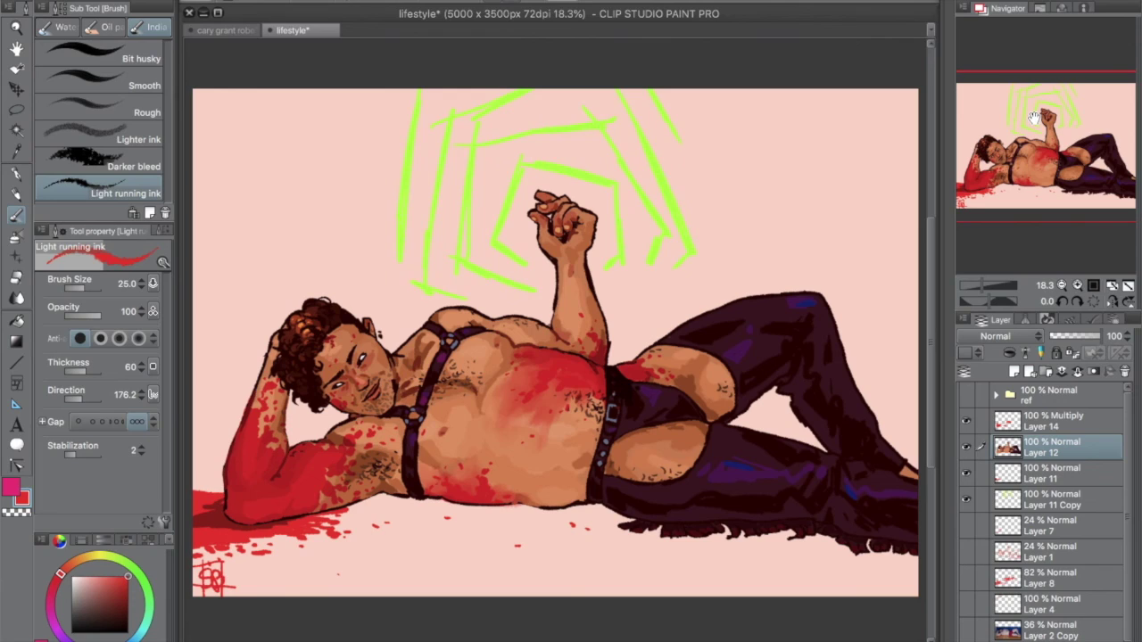